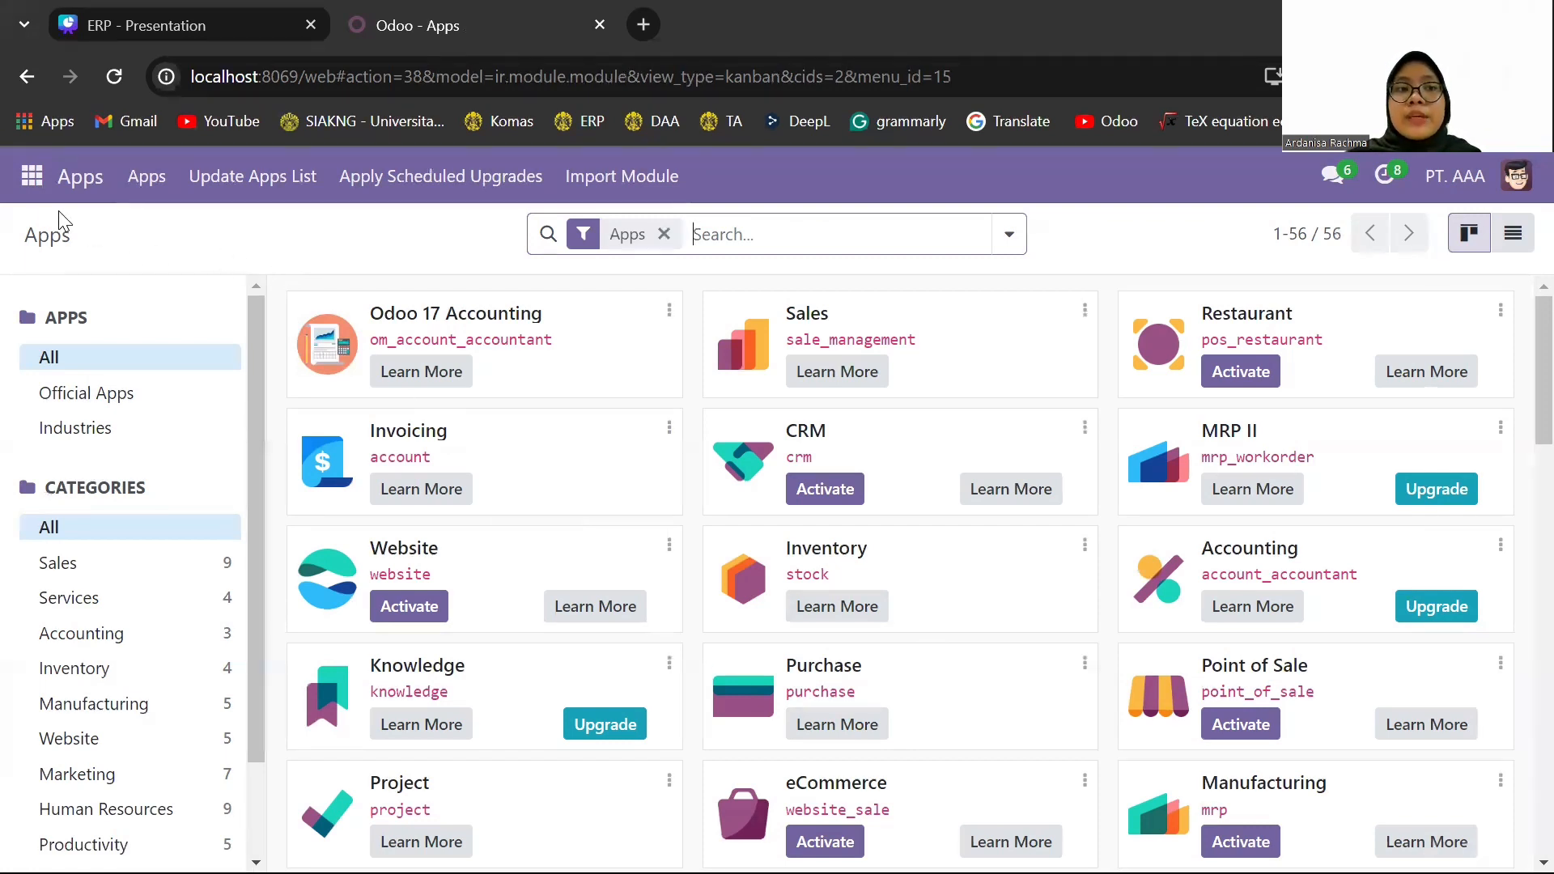
- Open the All / Saleable / Office Furniture product category in Inventory and review its costing, valuation and account settings
click(33, 183)
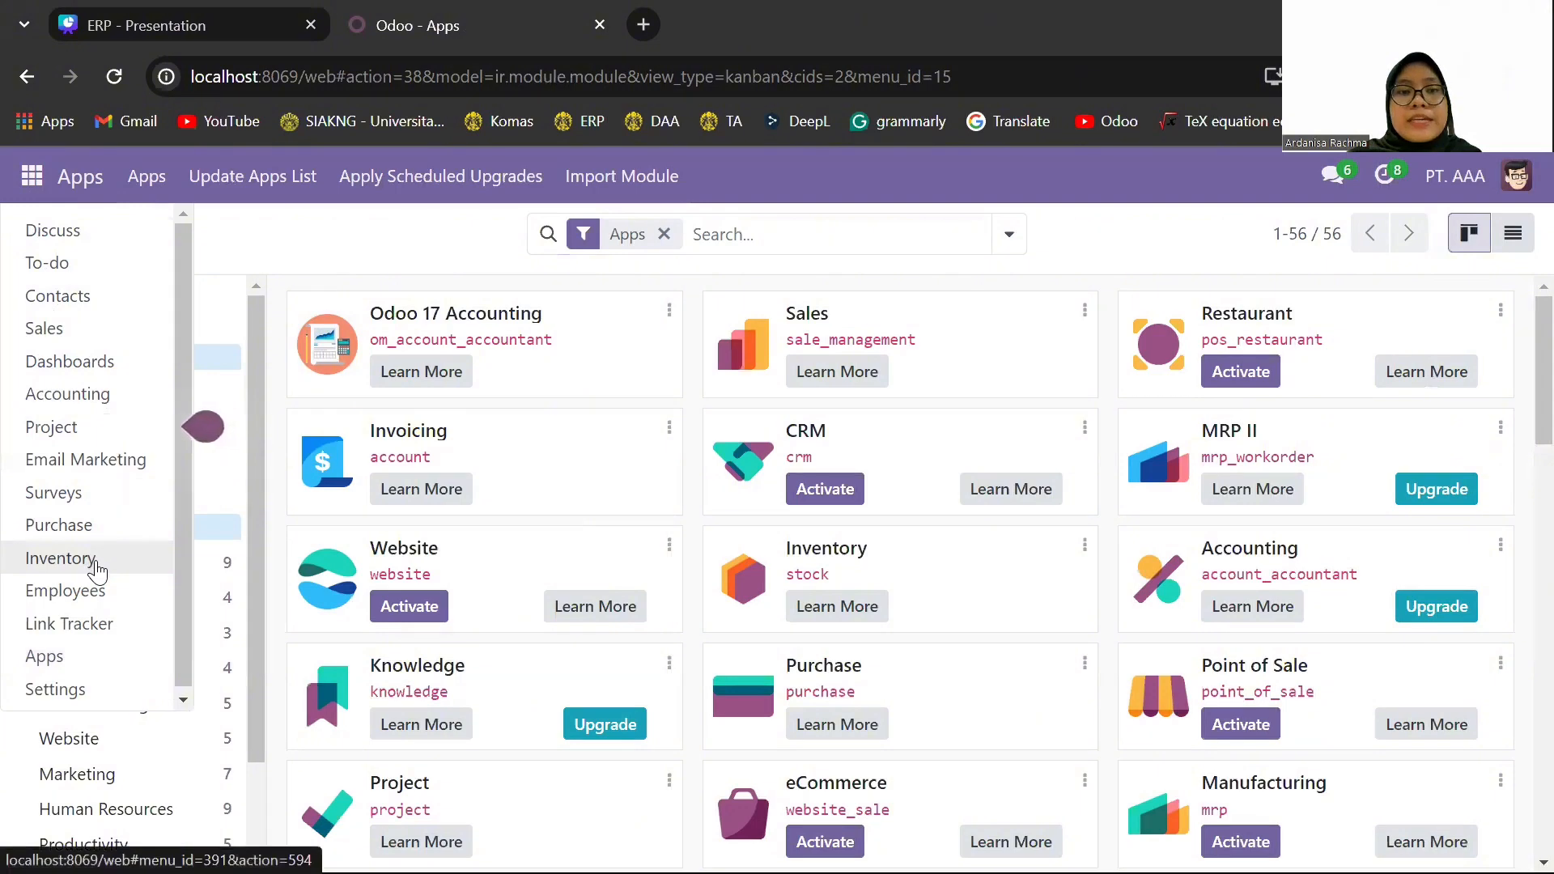
click(59, 558)
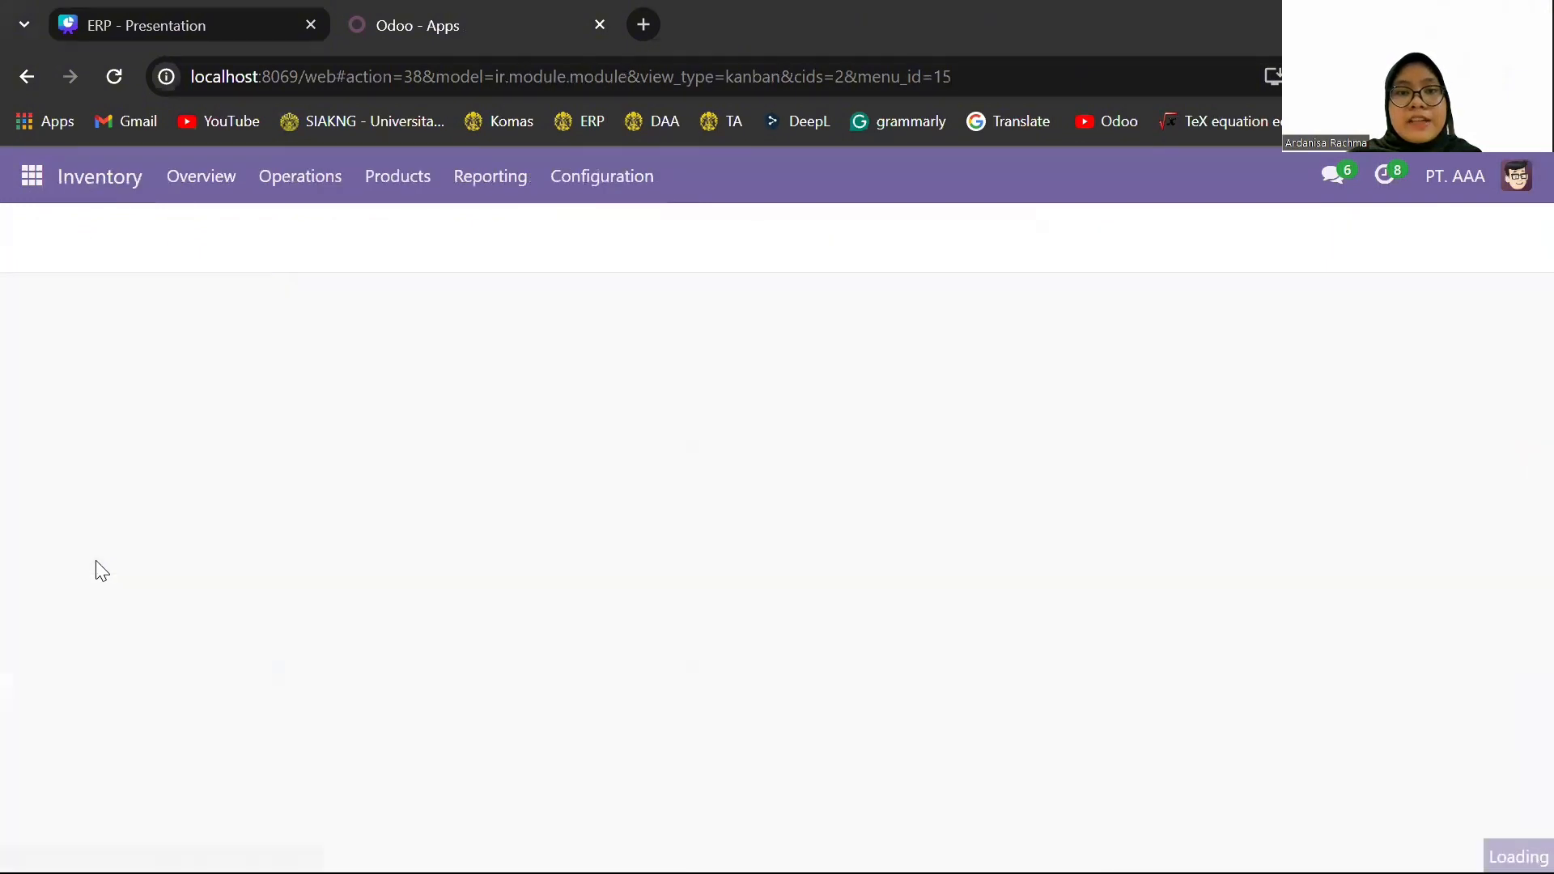
click(611, 186)
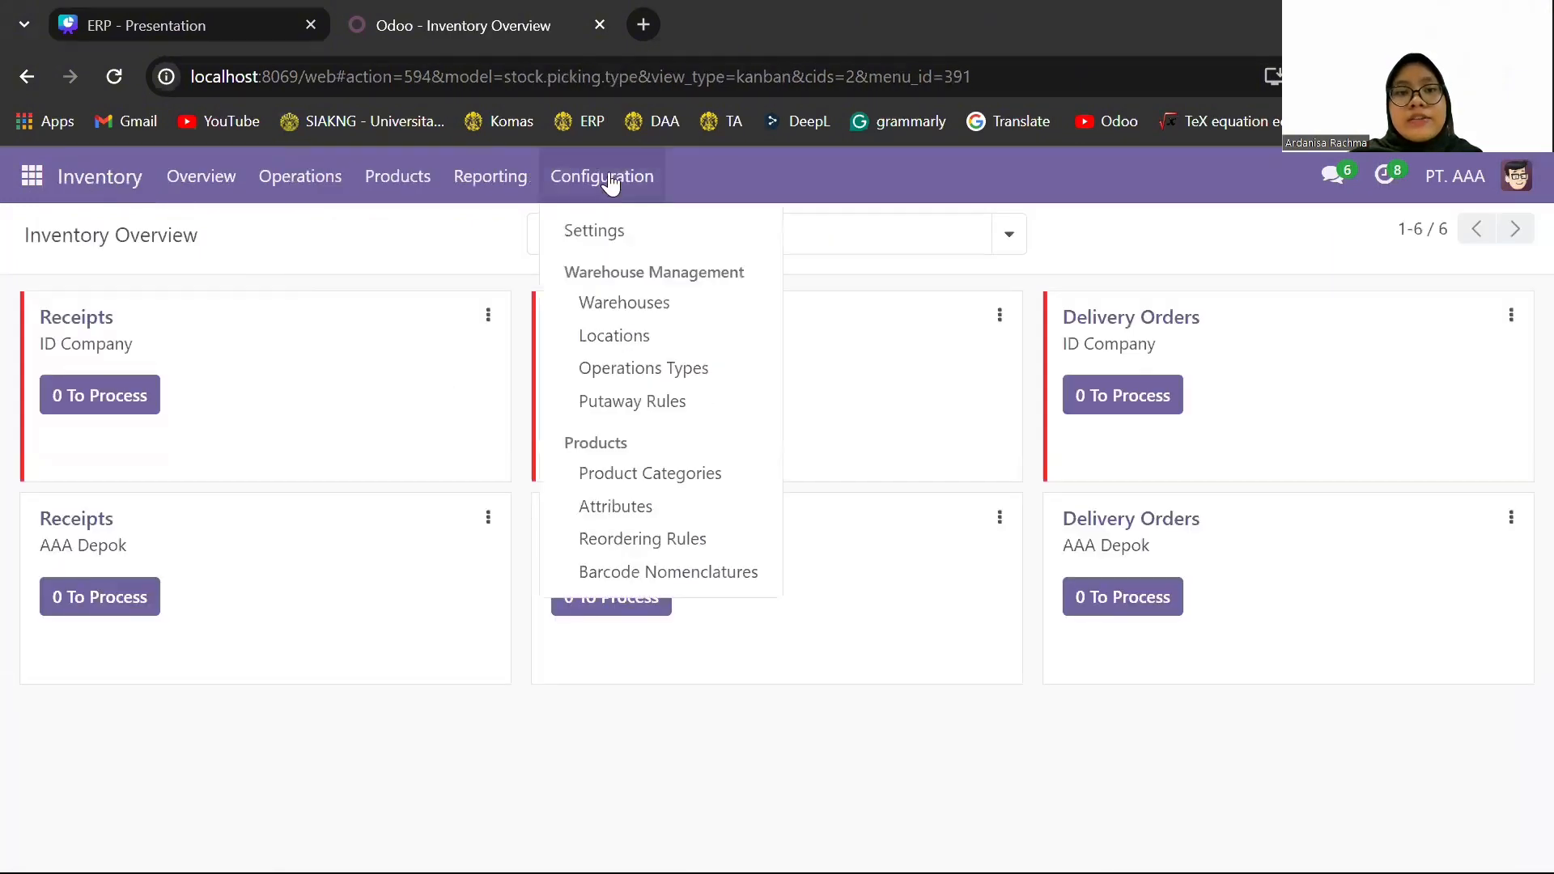
click(712, 483)
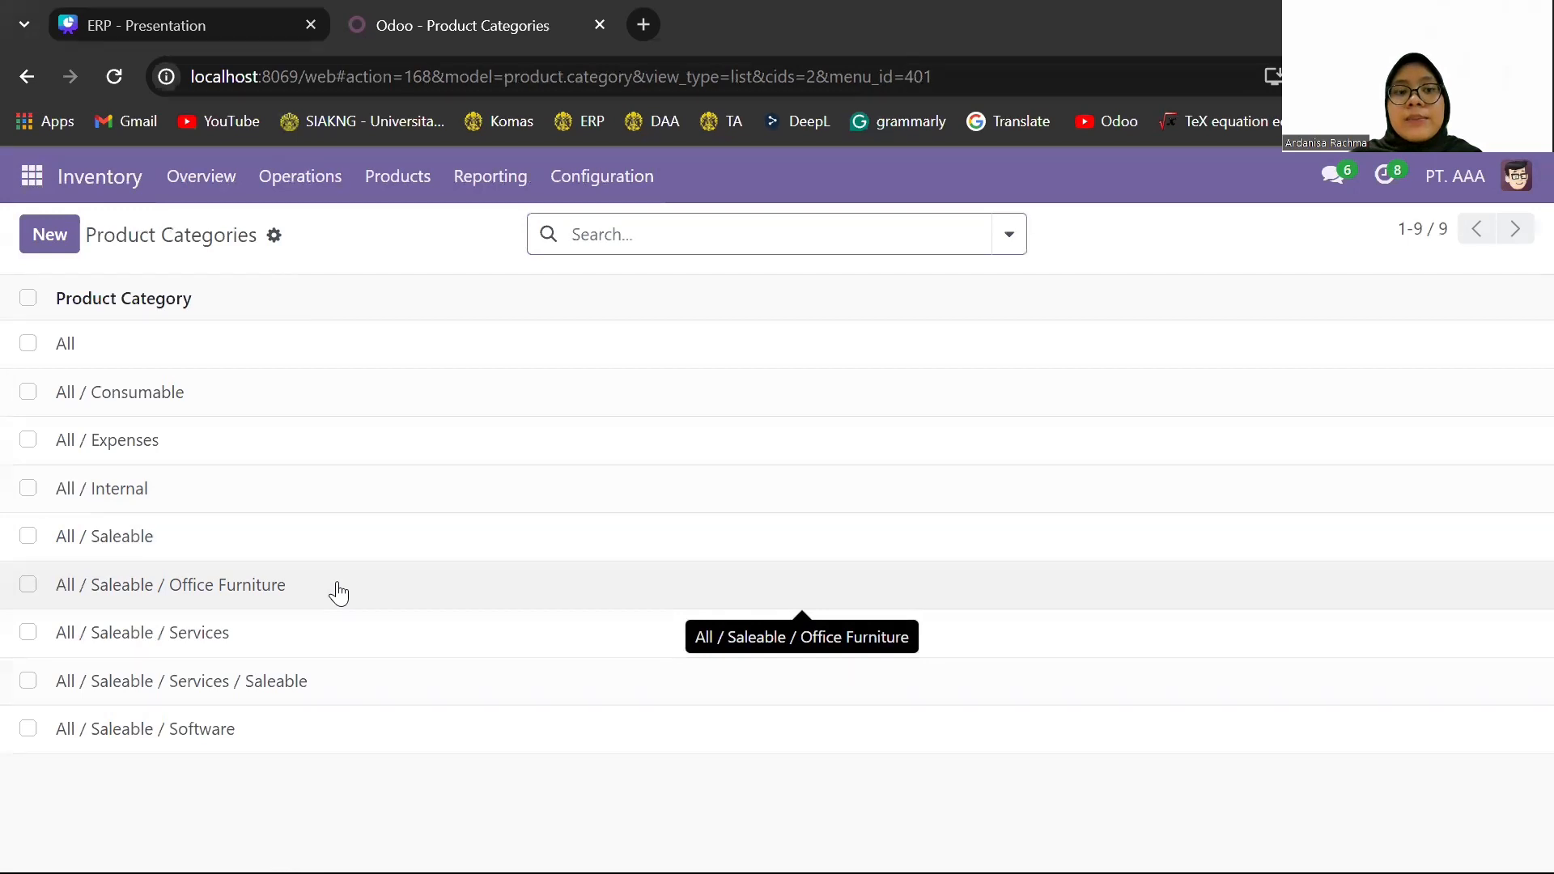
click(338, 592)
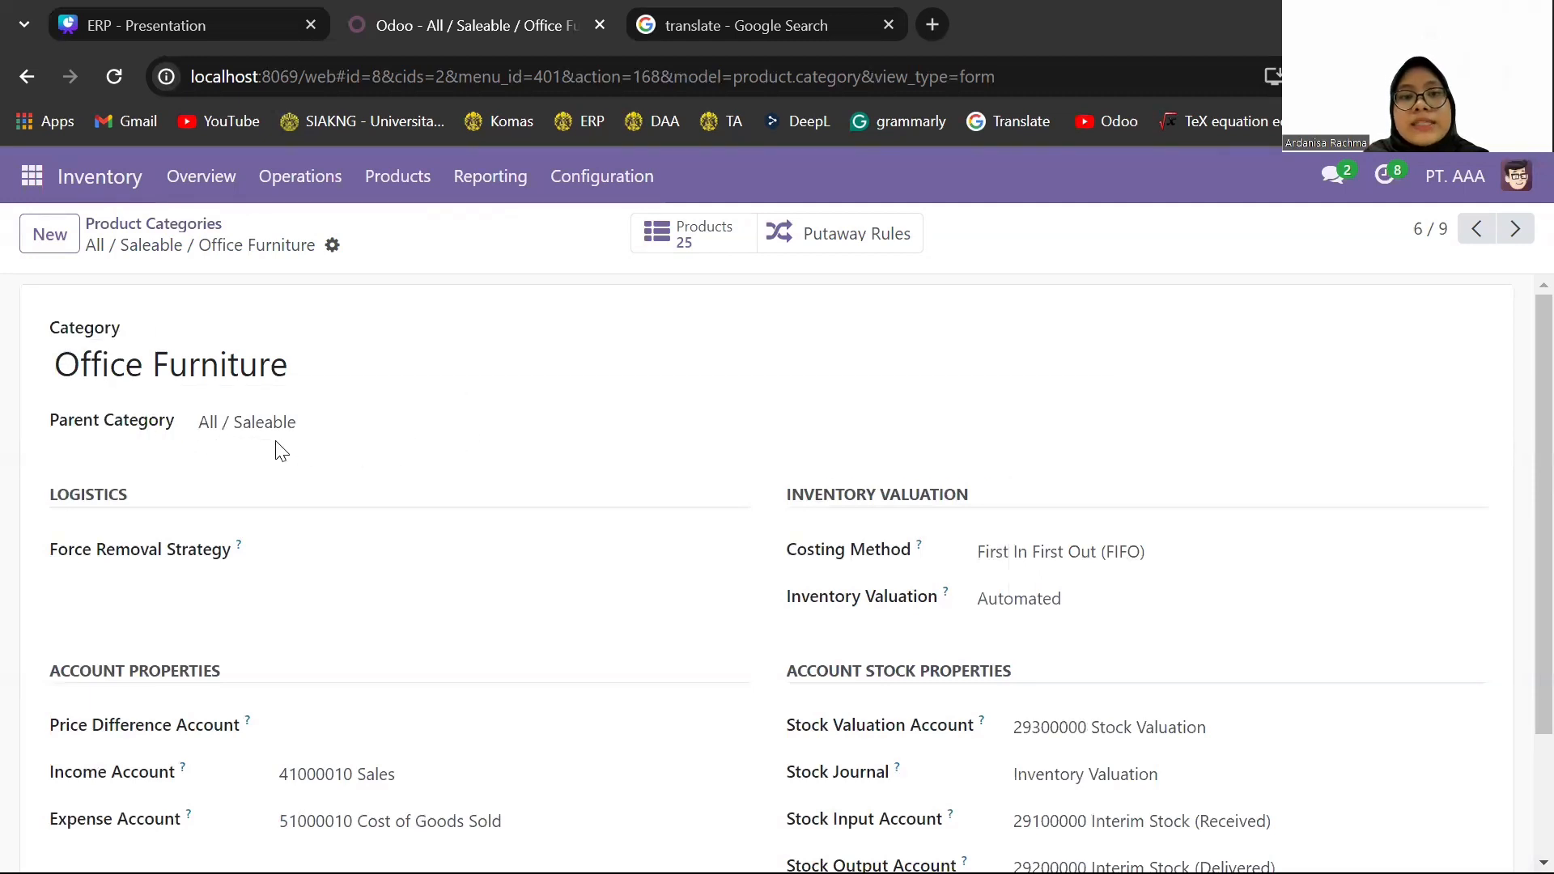
scroll(548, 614, down, 1)
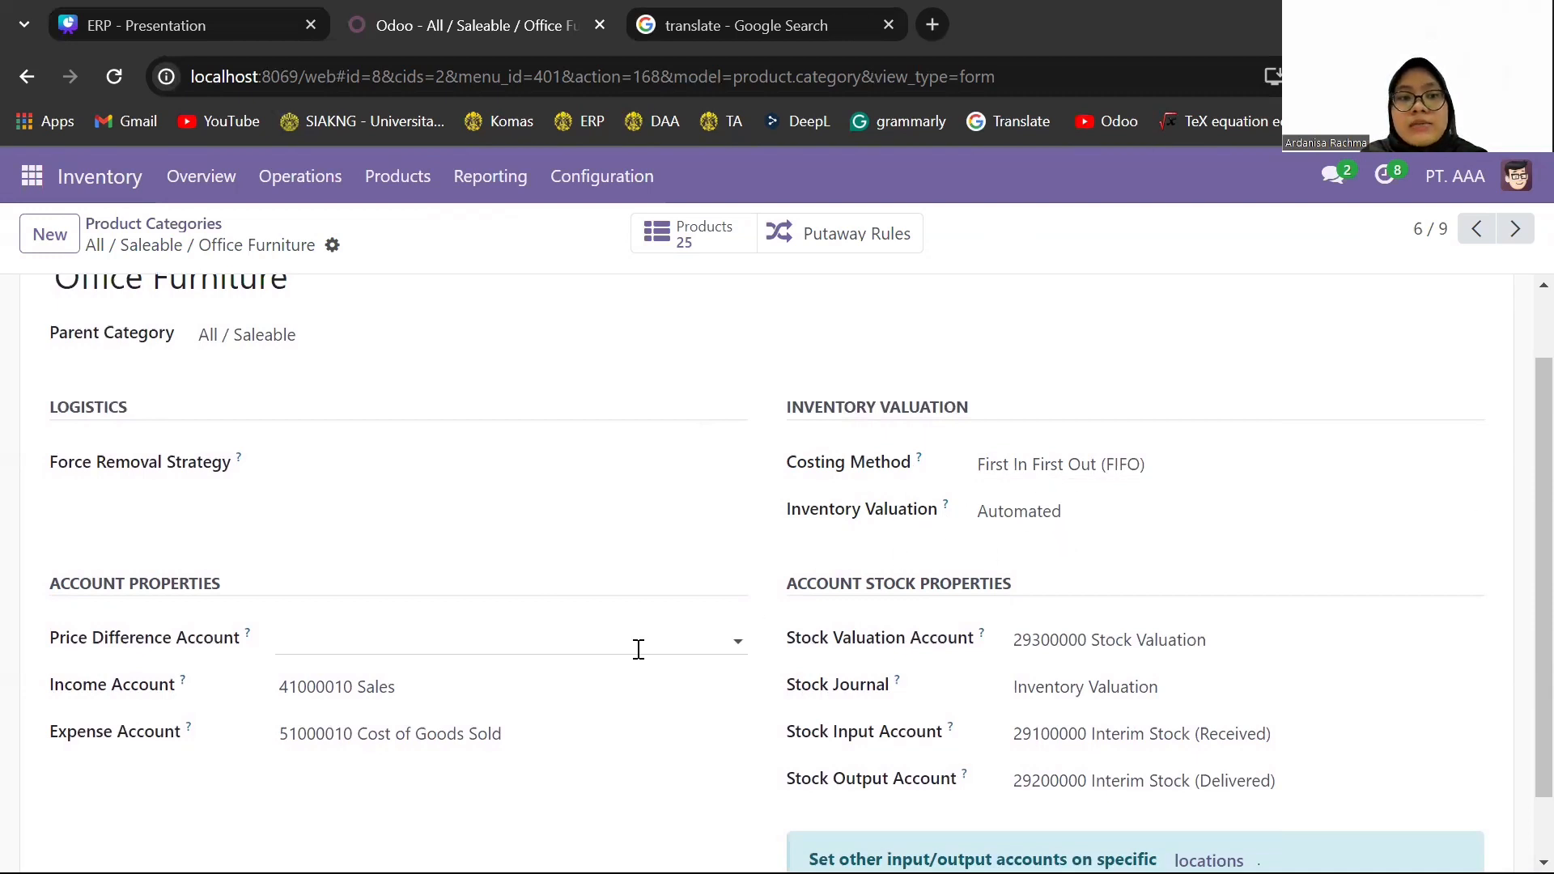
scroll(639, 649, down, 1)
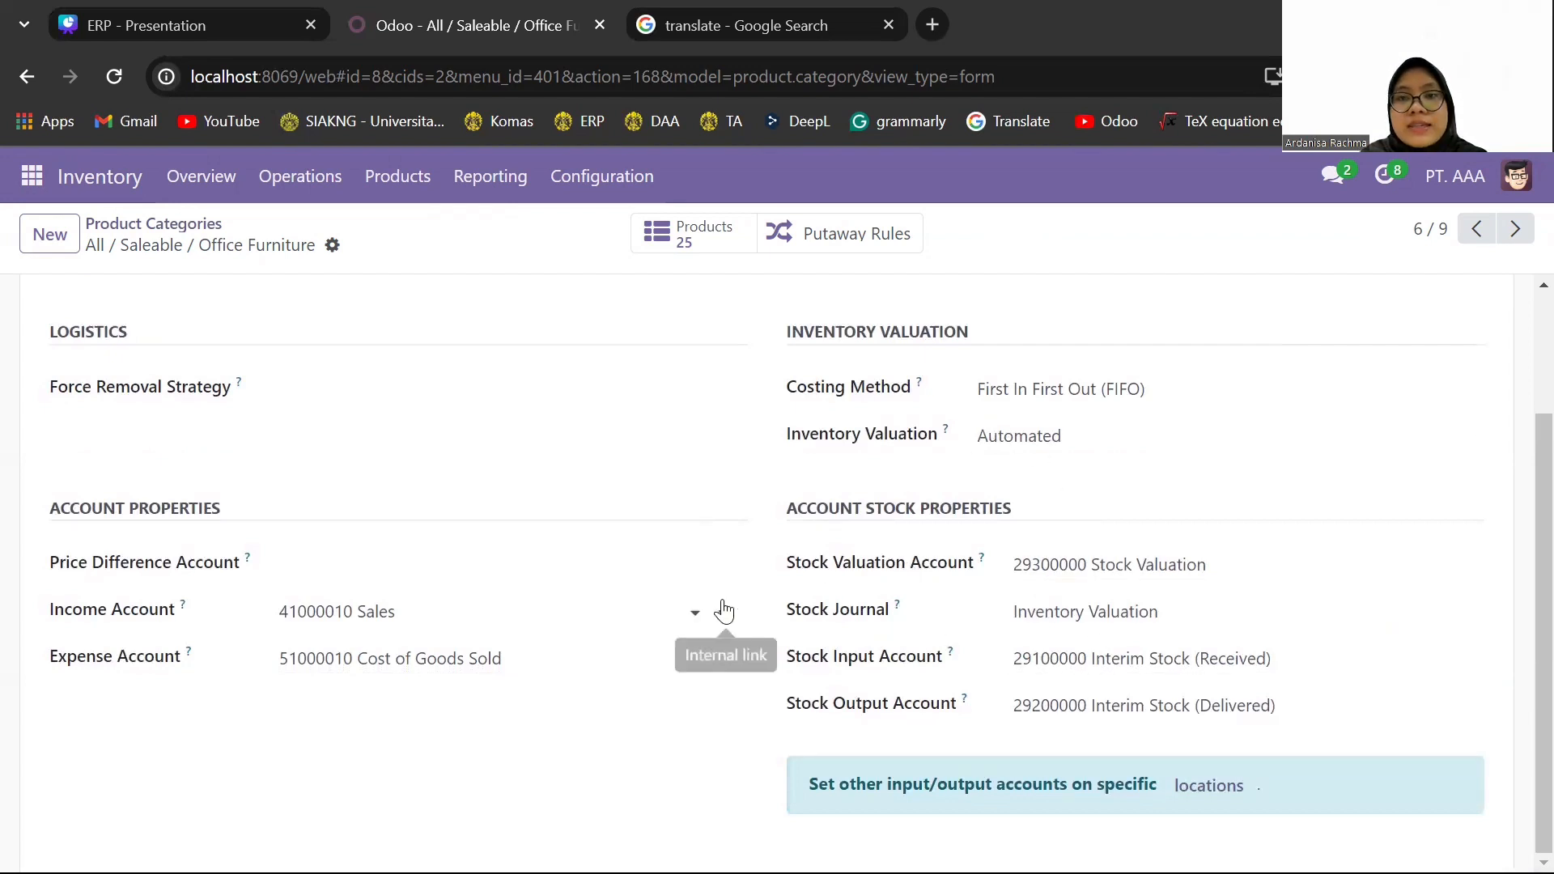
scroll(724, 609, up, 2)
scroll(726, 609, up, 1)
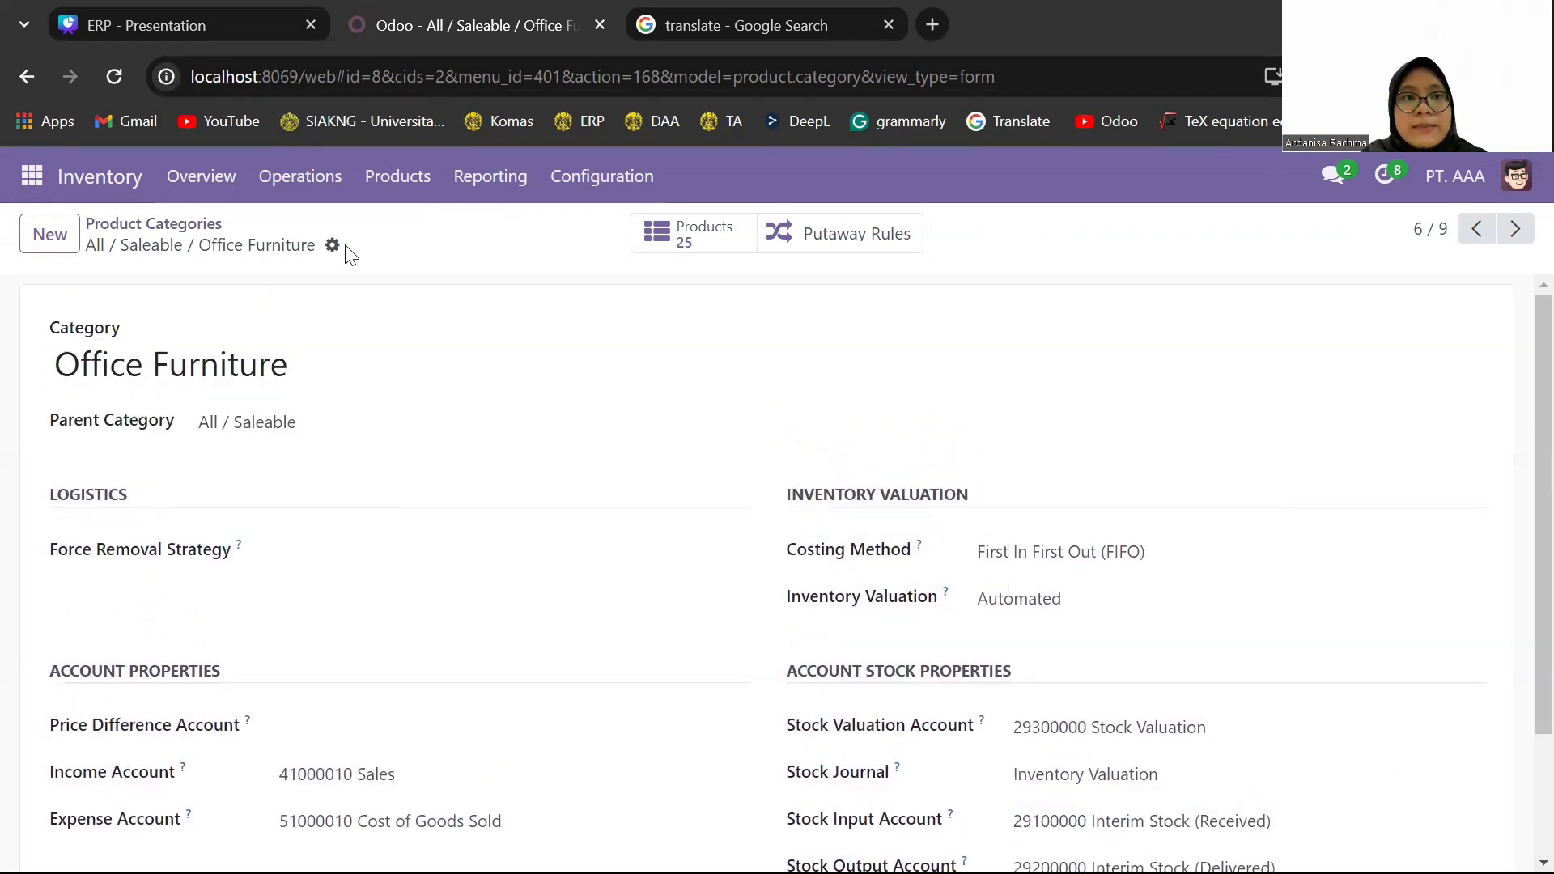
- Open the Large Desk product from the Inventory product list and review its general information, prices and category
click(413, 188)
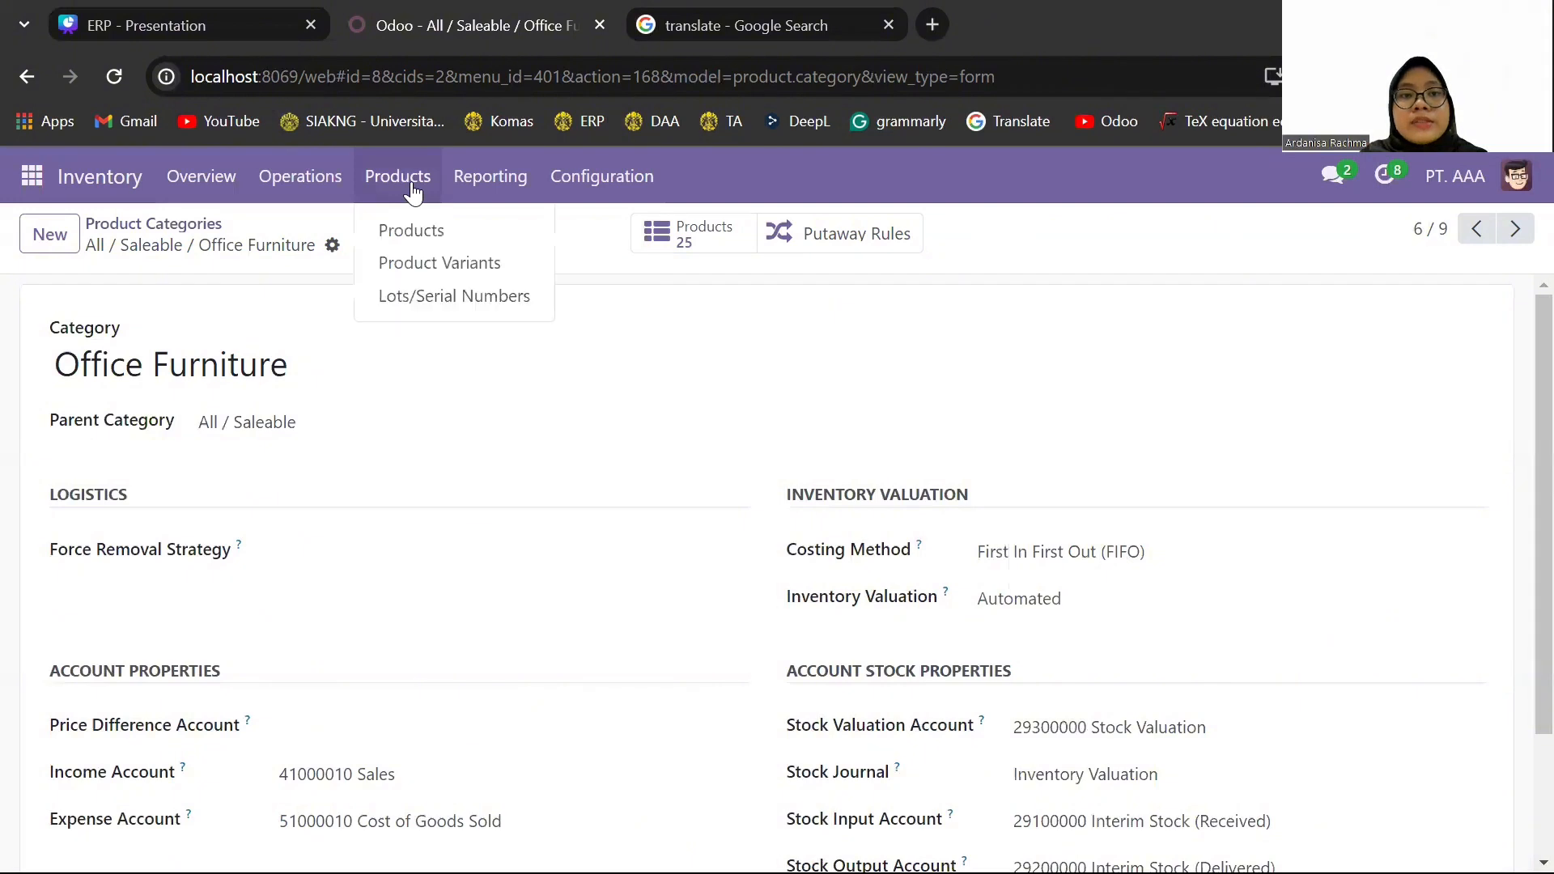
click(467, 240)
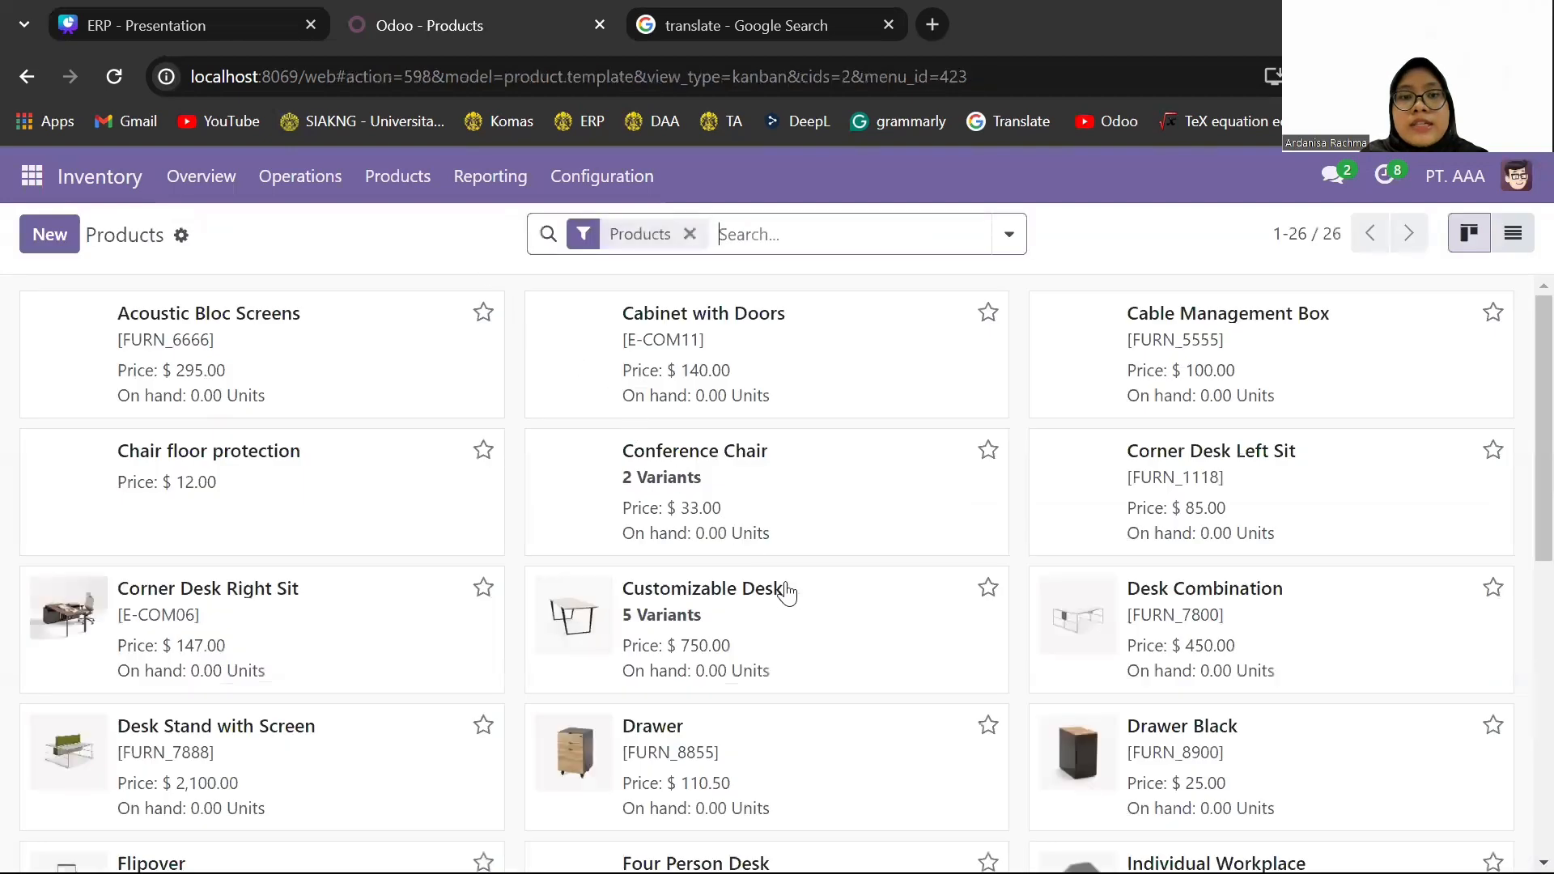
scroll(804, 613, down, 2)
scroll(804, 612, down, 2)
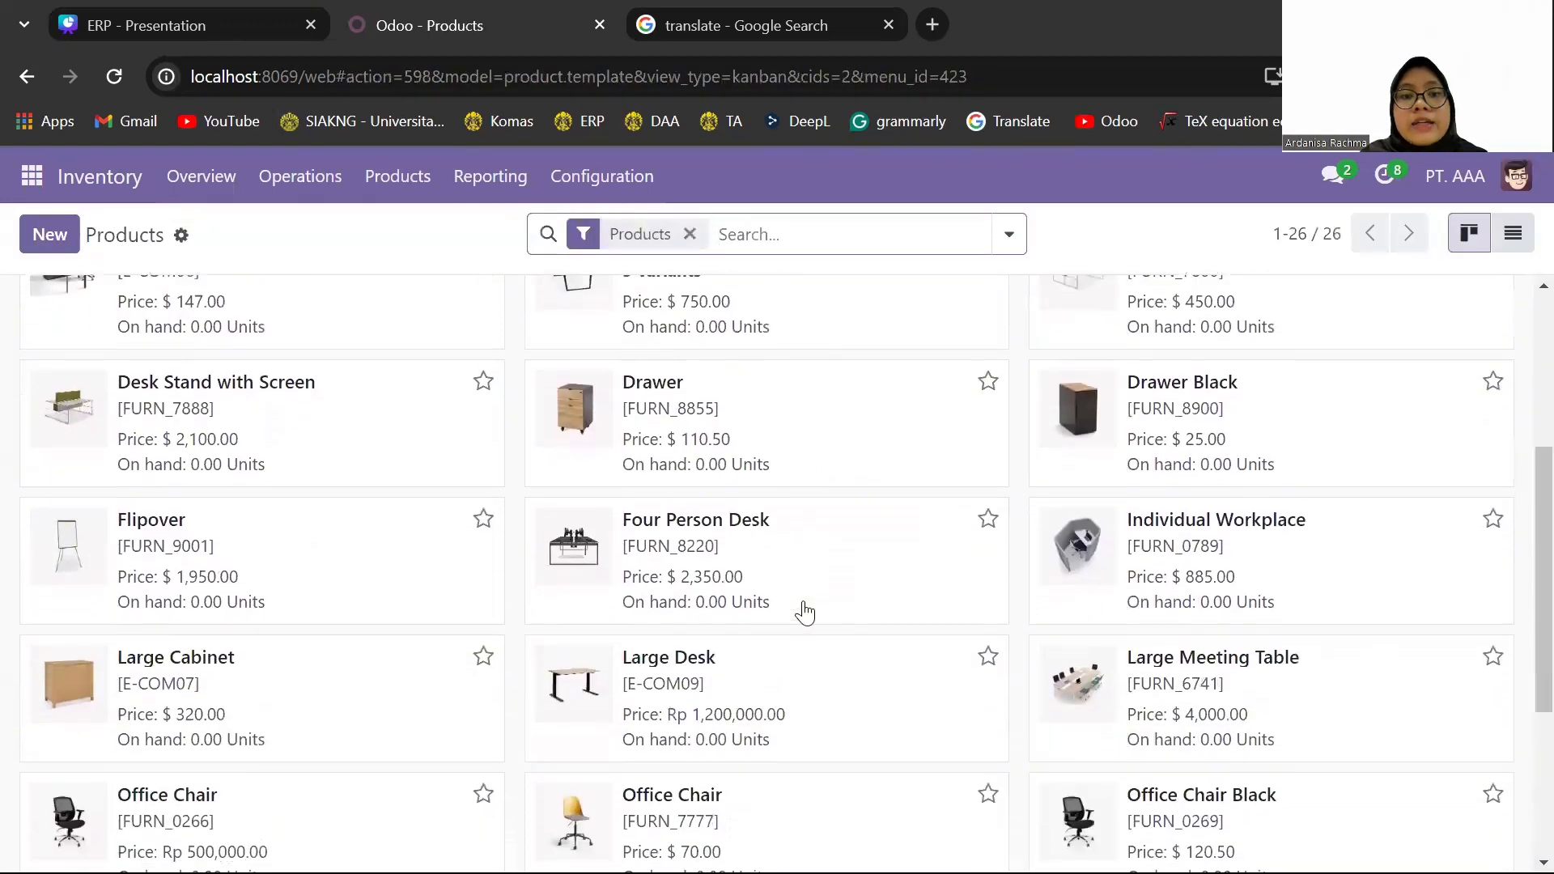
click(818, 670)
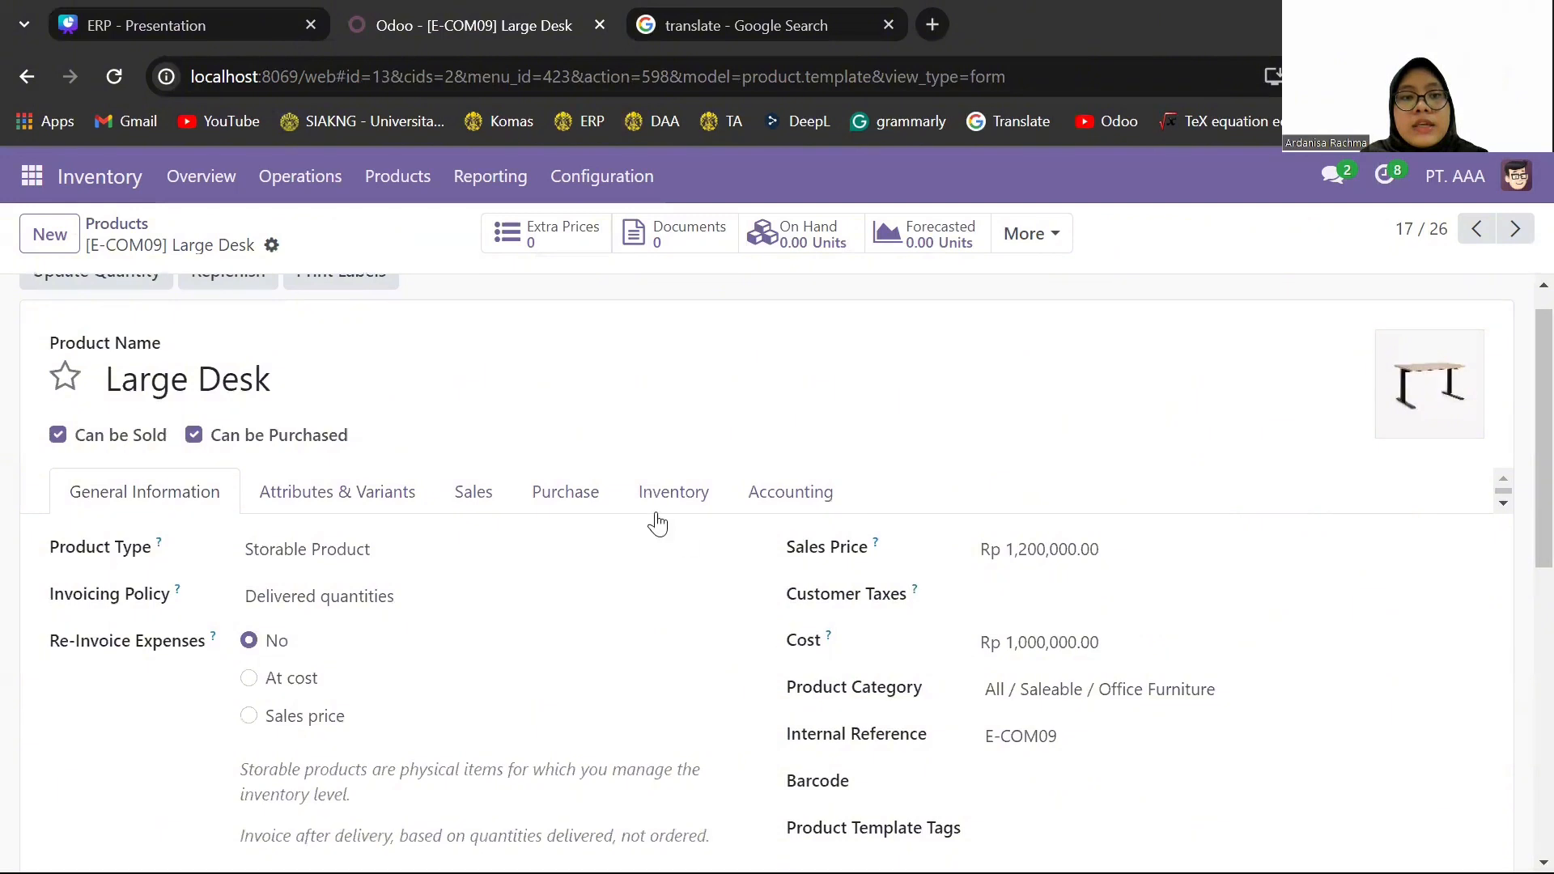
scroll(652, 521, up, 1)
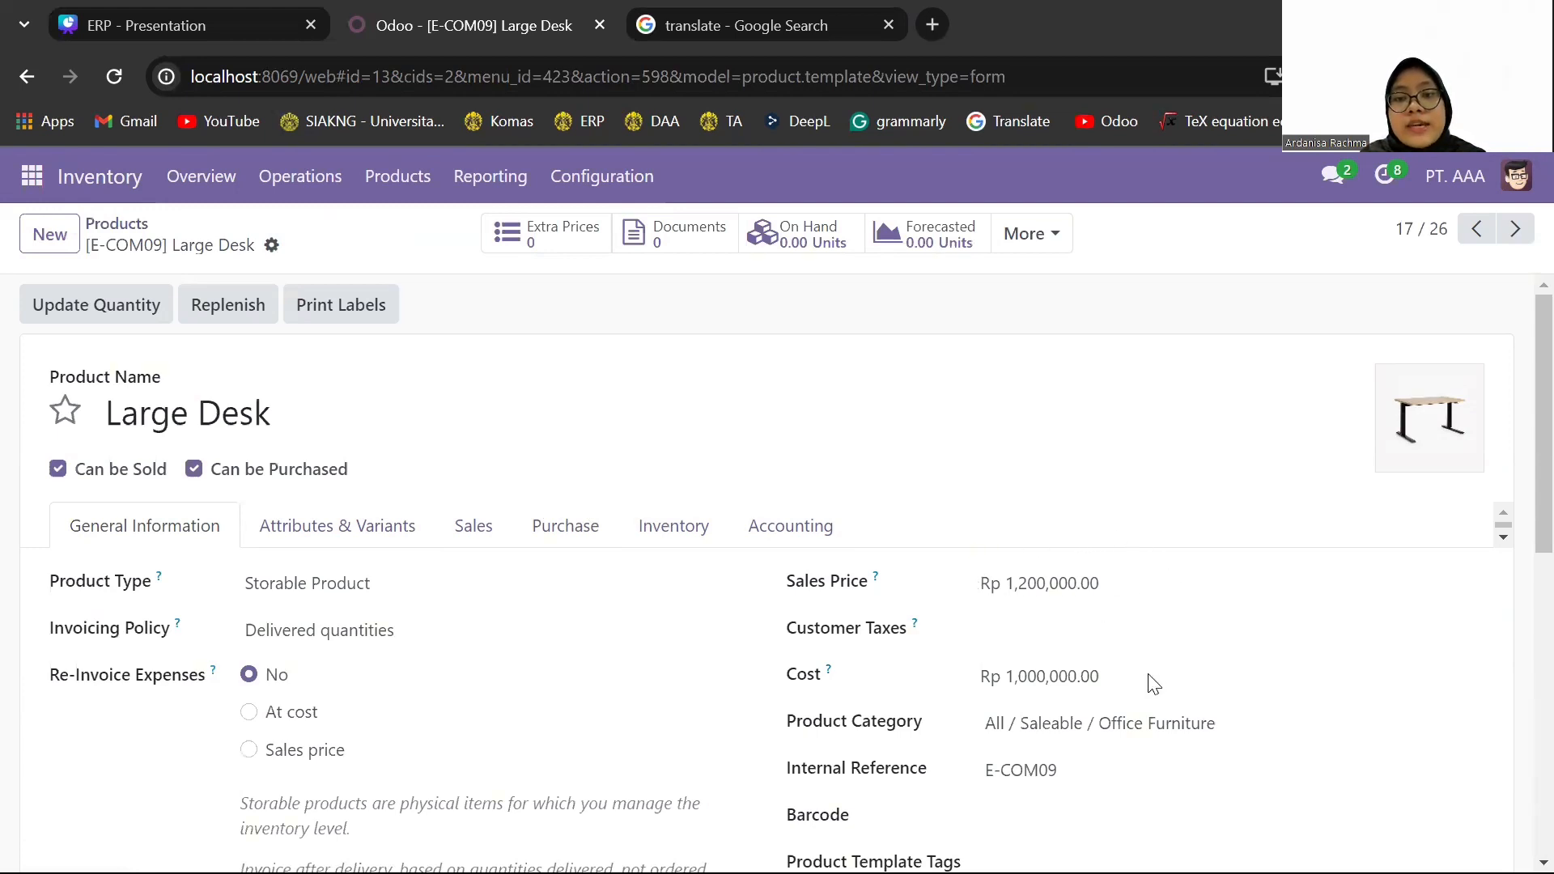
scroll(1139, 709, down, 1)
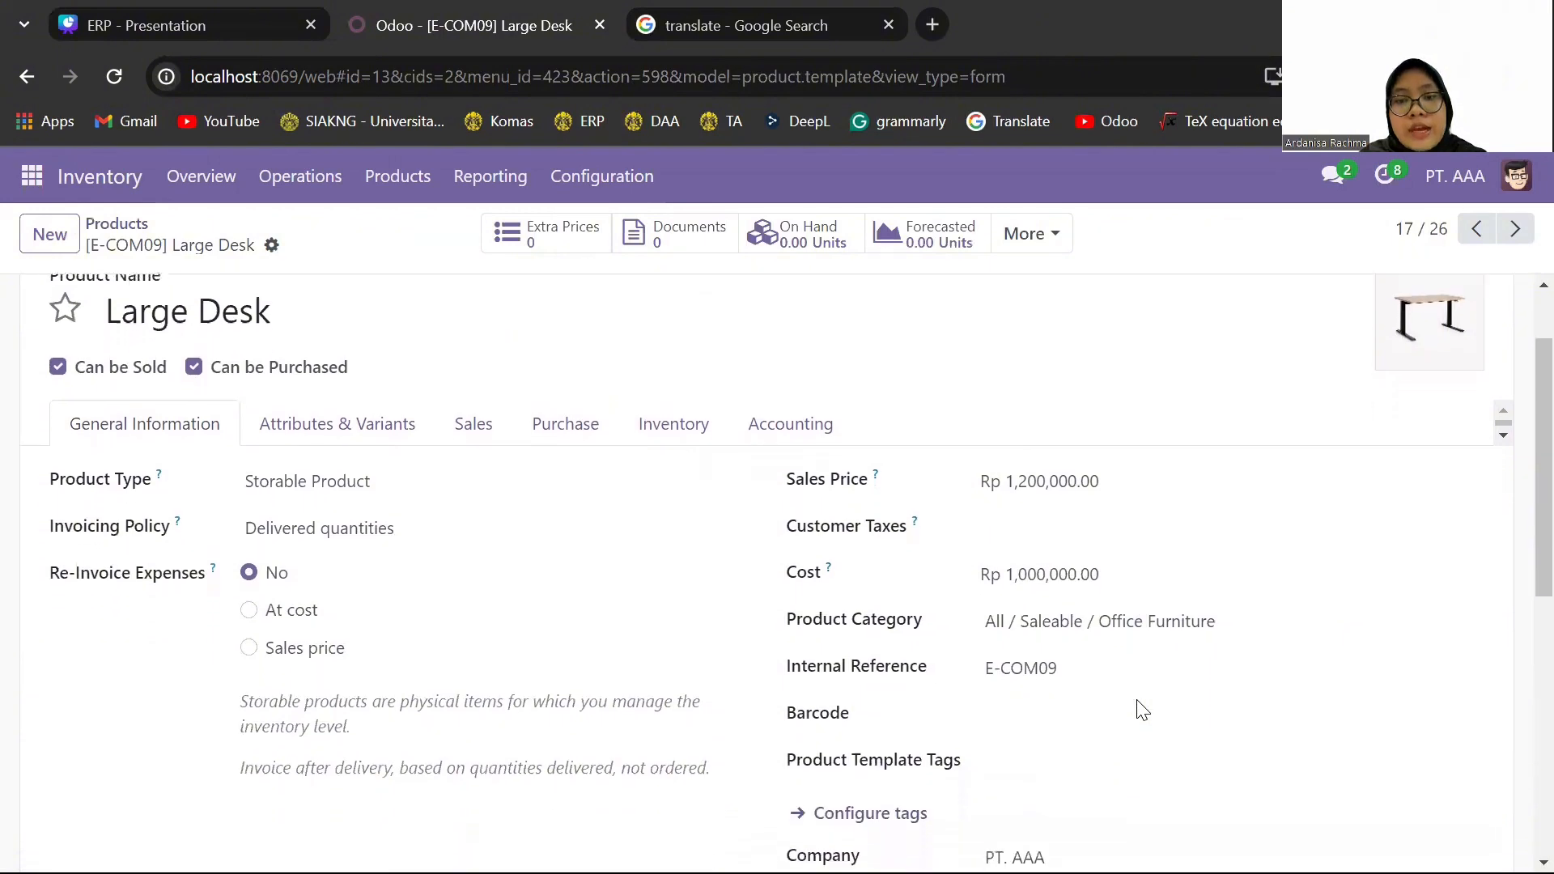
scroll(1140, 710, up, 1)
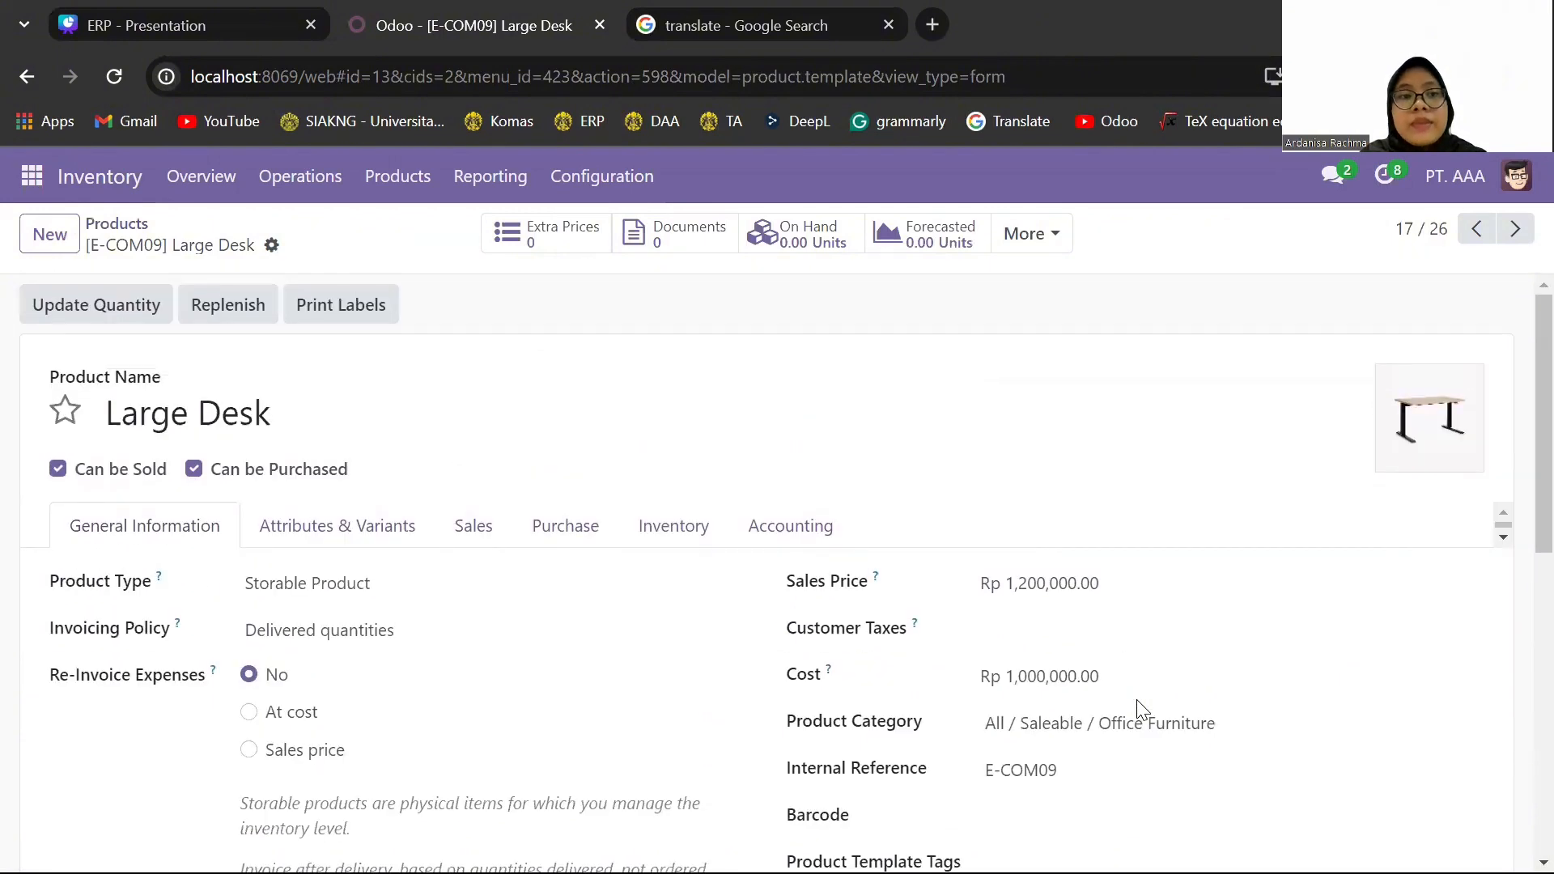
- Open the Office Chair product with reference FURN_0266, remove its 11% customer tax and save the record
click(106, 227)
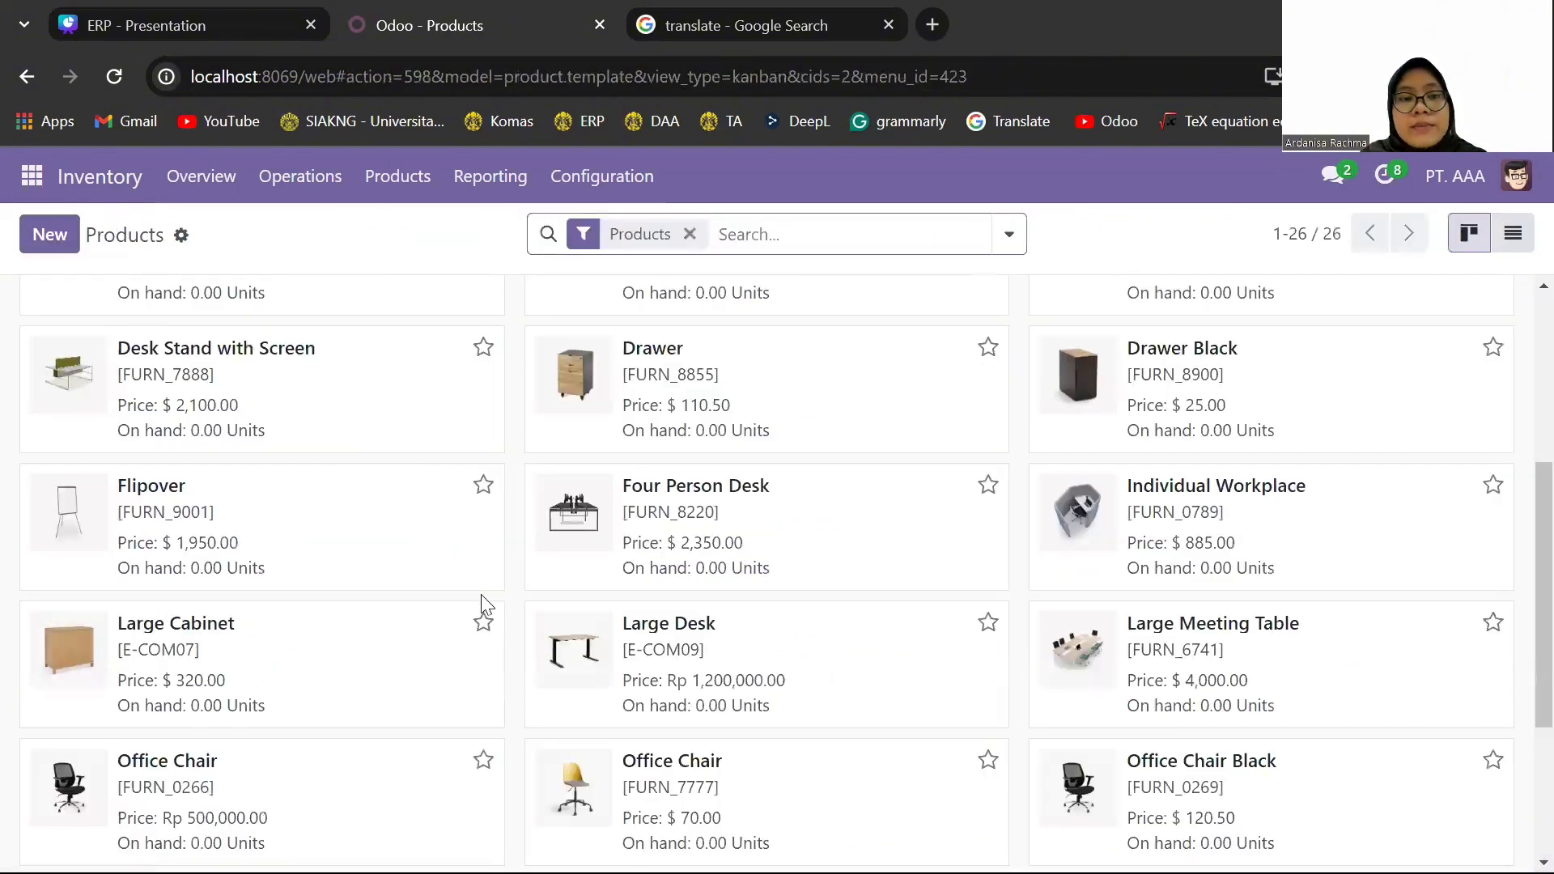
click(397, 787)
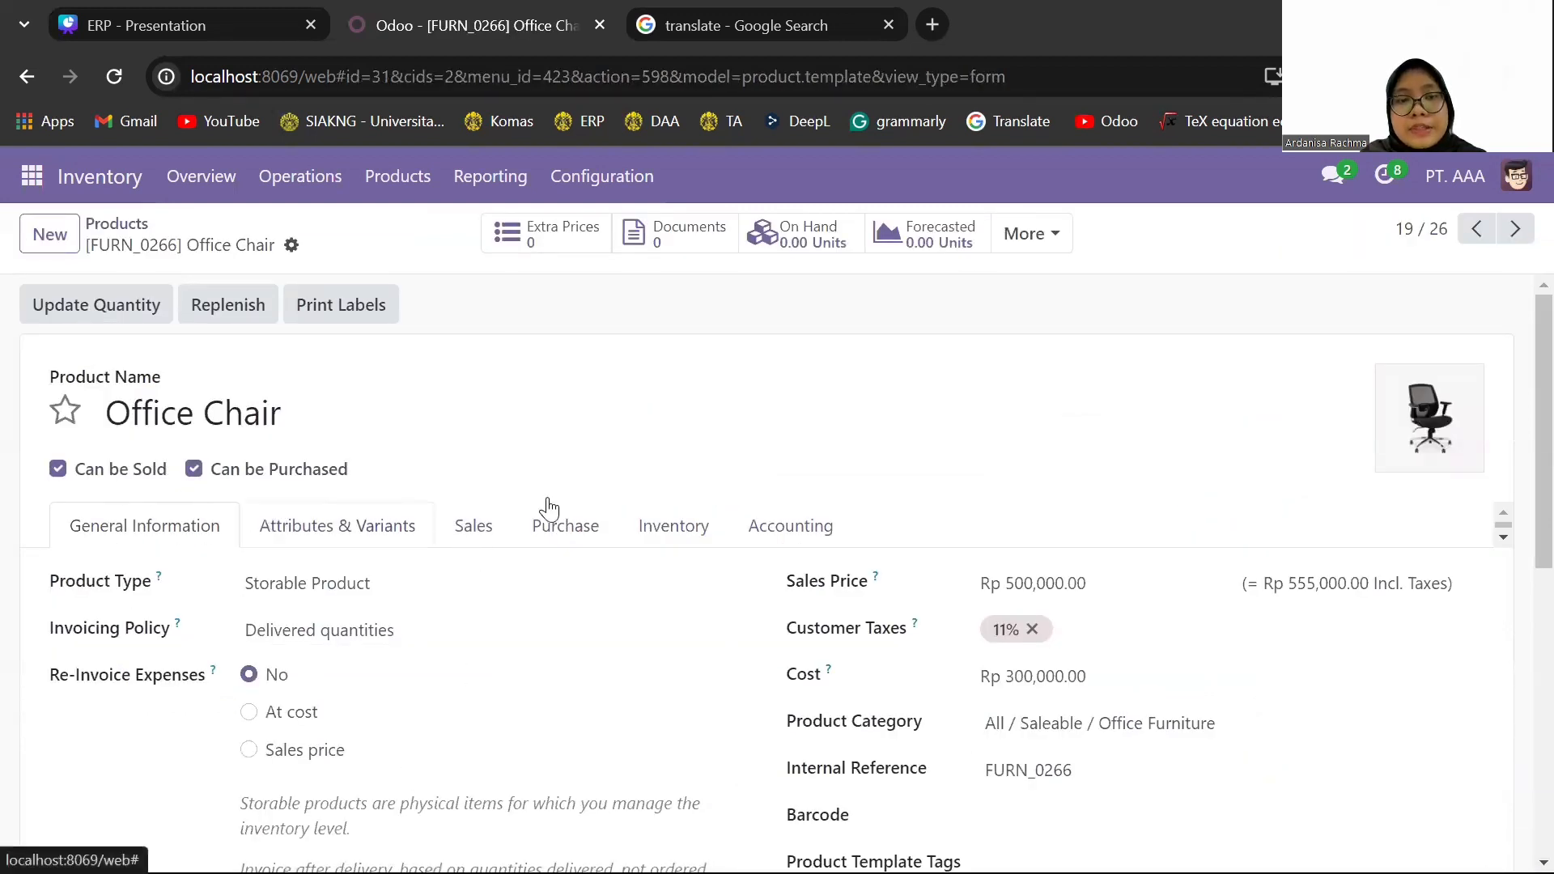
click(1034, 630)
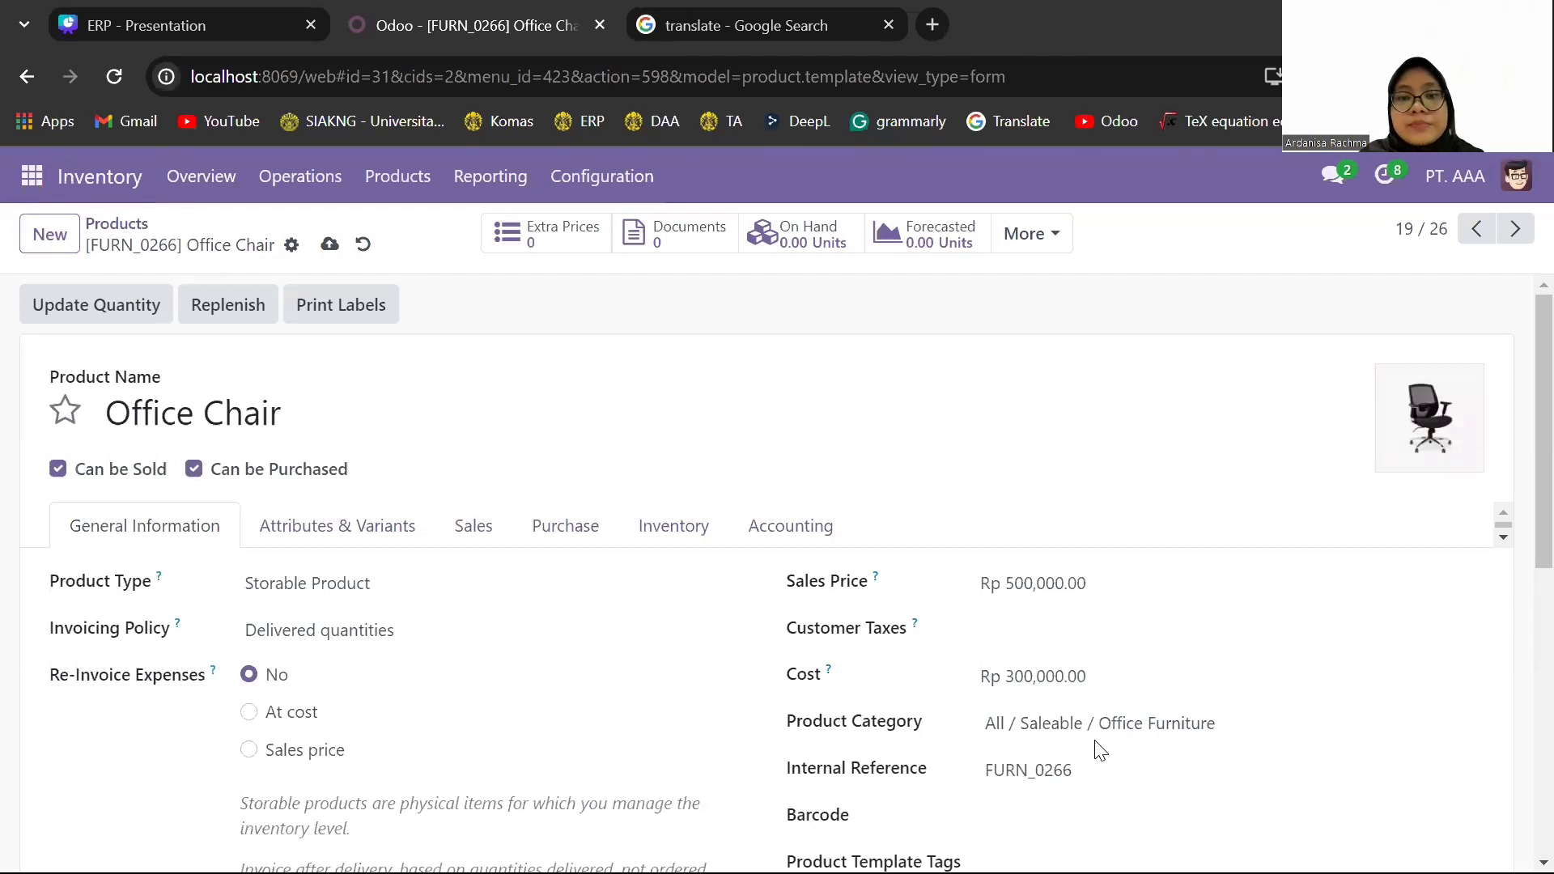
scroll(1098, 747, down, 2)
scroll(1098, 748, up, 2)
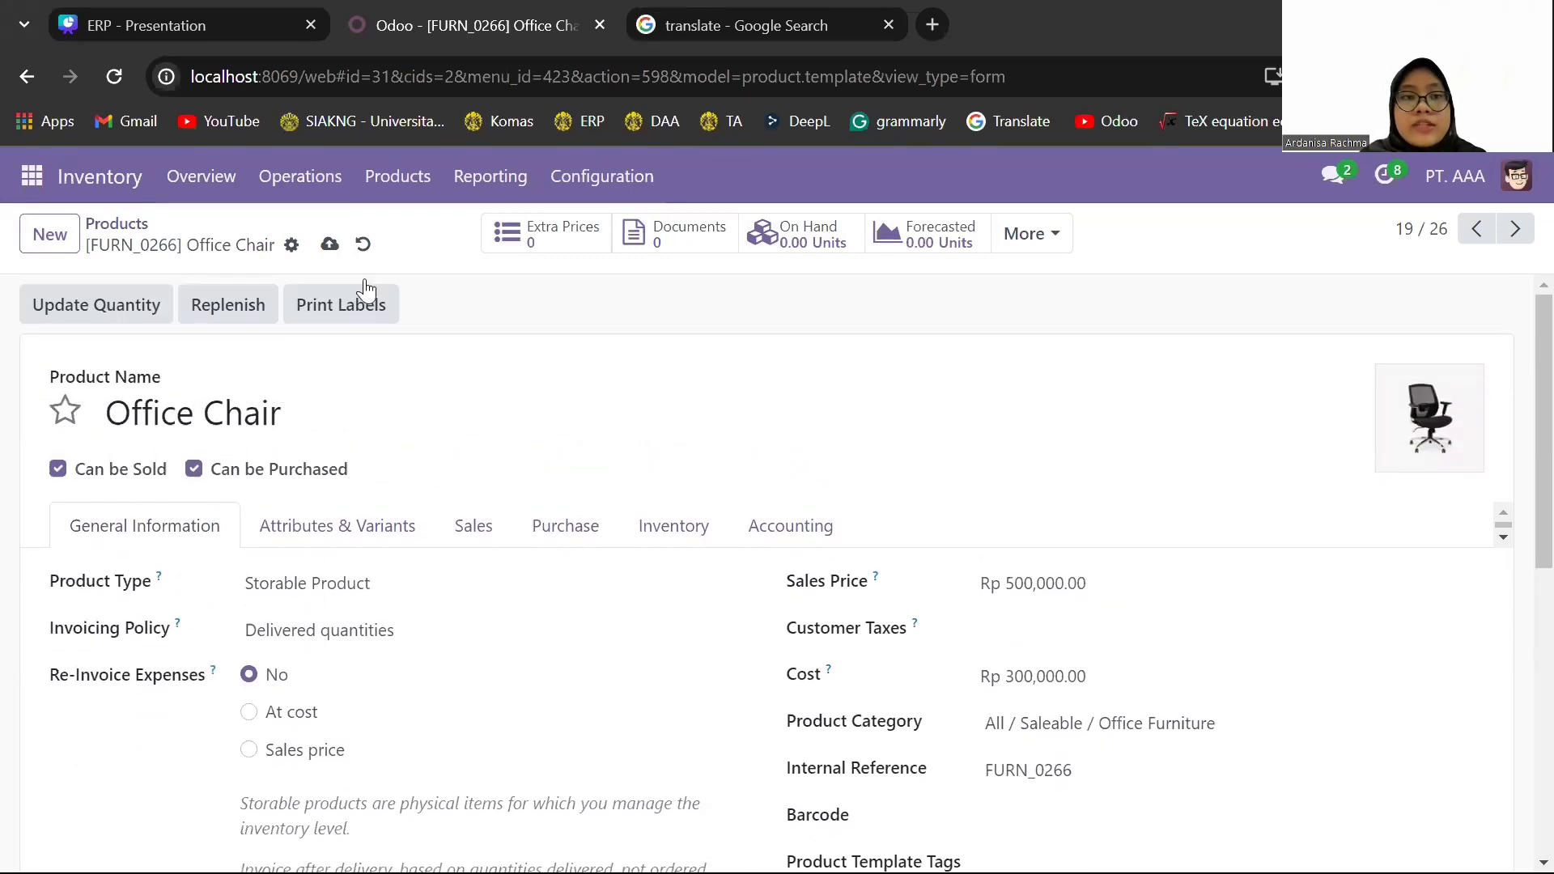
click(330, 240)
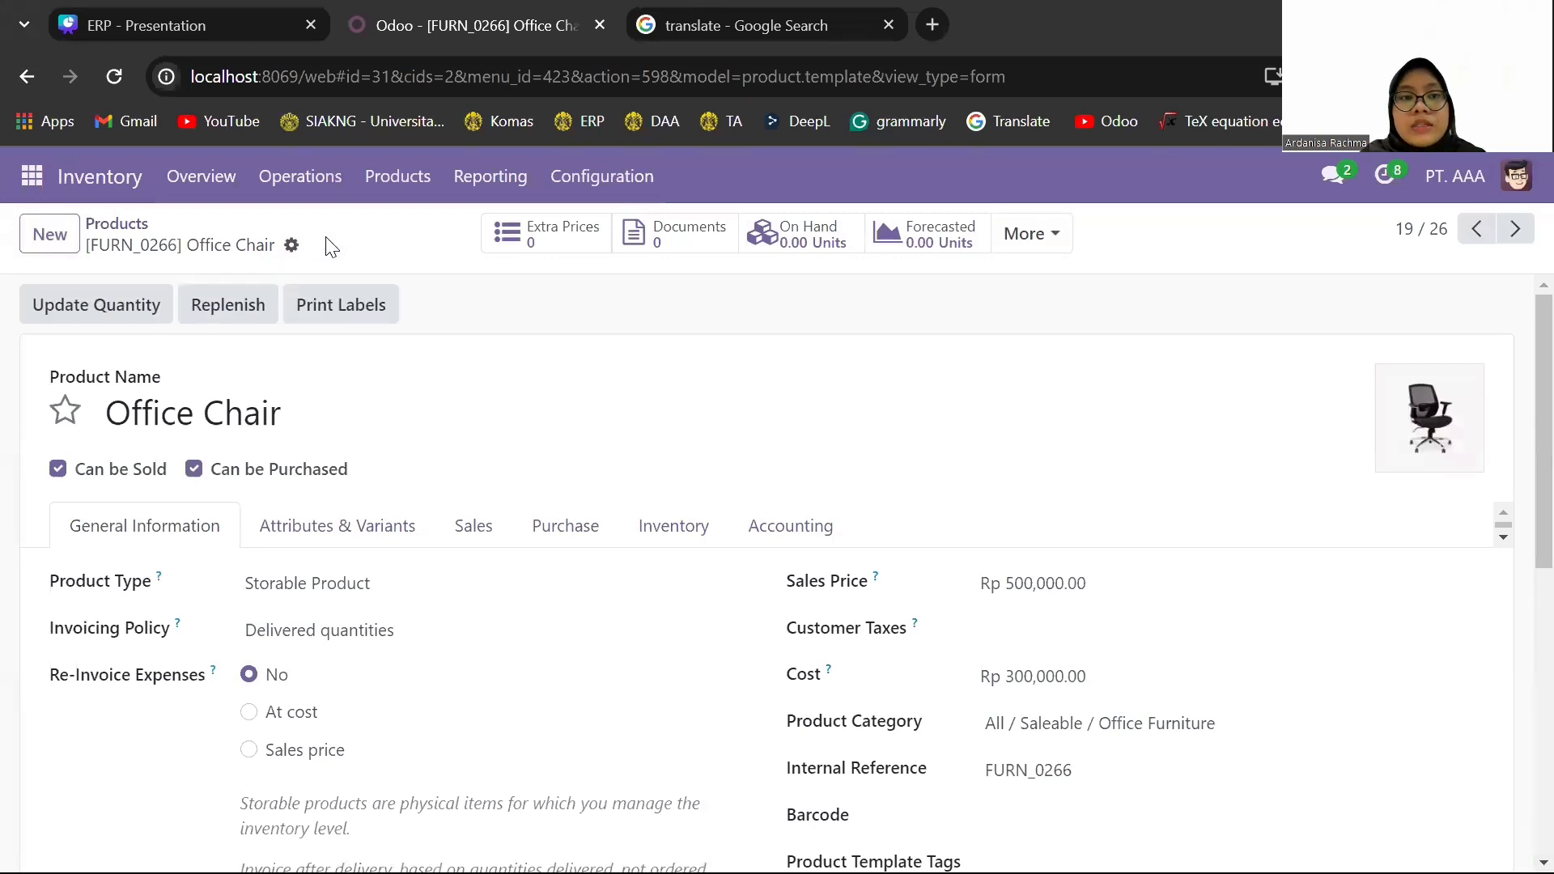
- Open the AAA Depok warehouse record in the Inventory configuration and review its settings
click(596, 194)
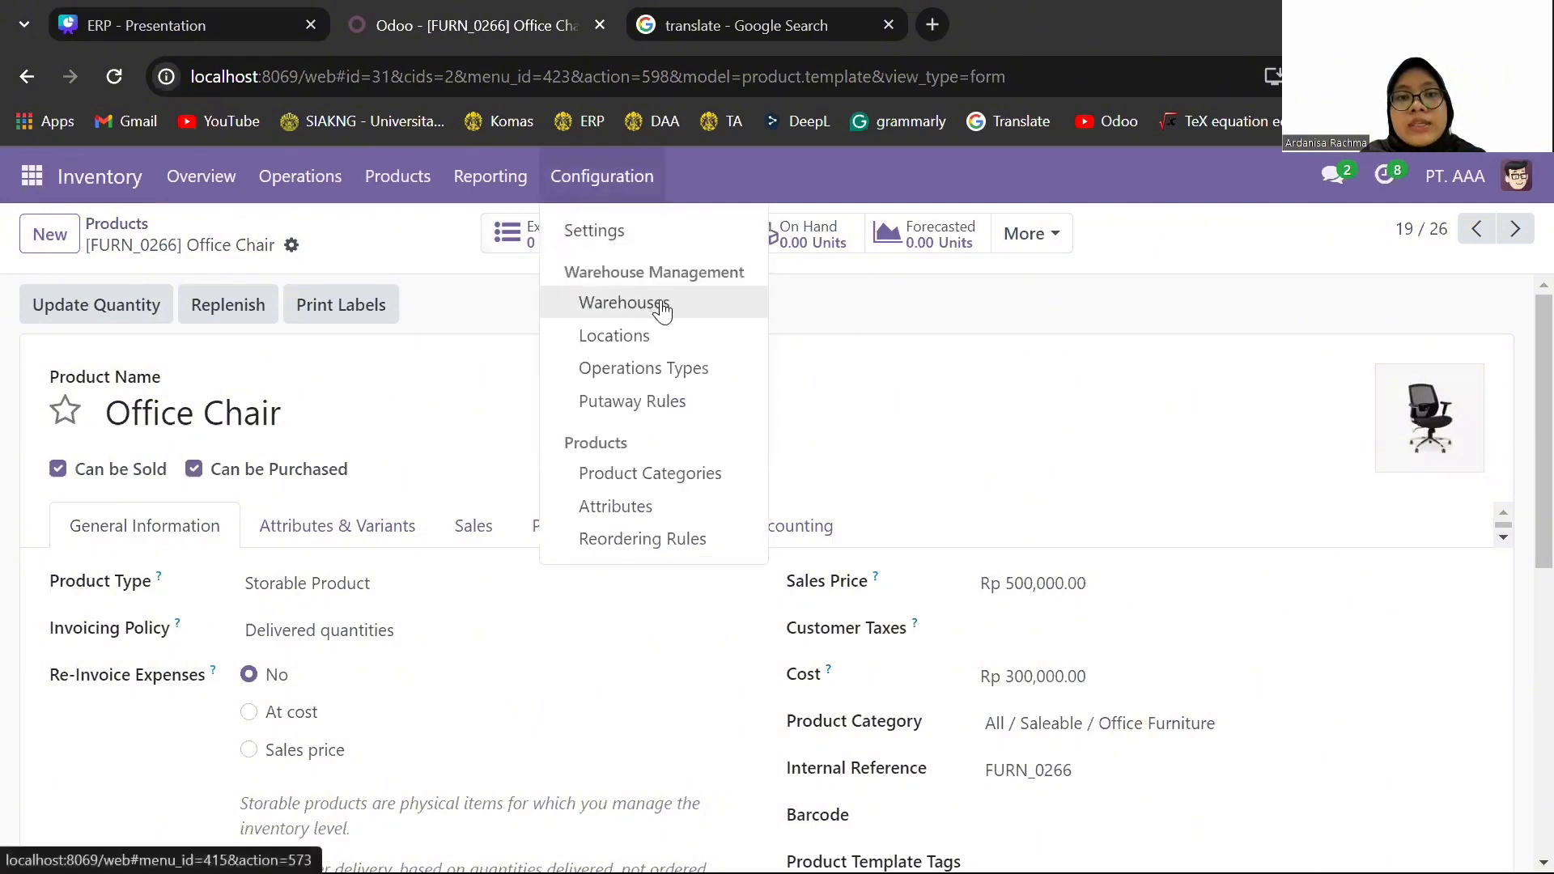
click(702, 312)
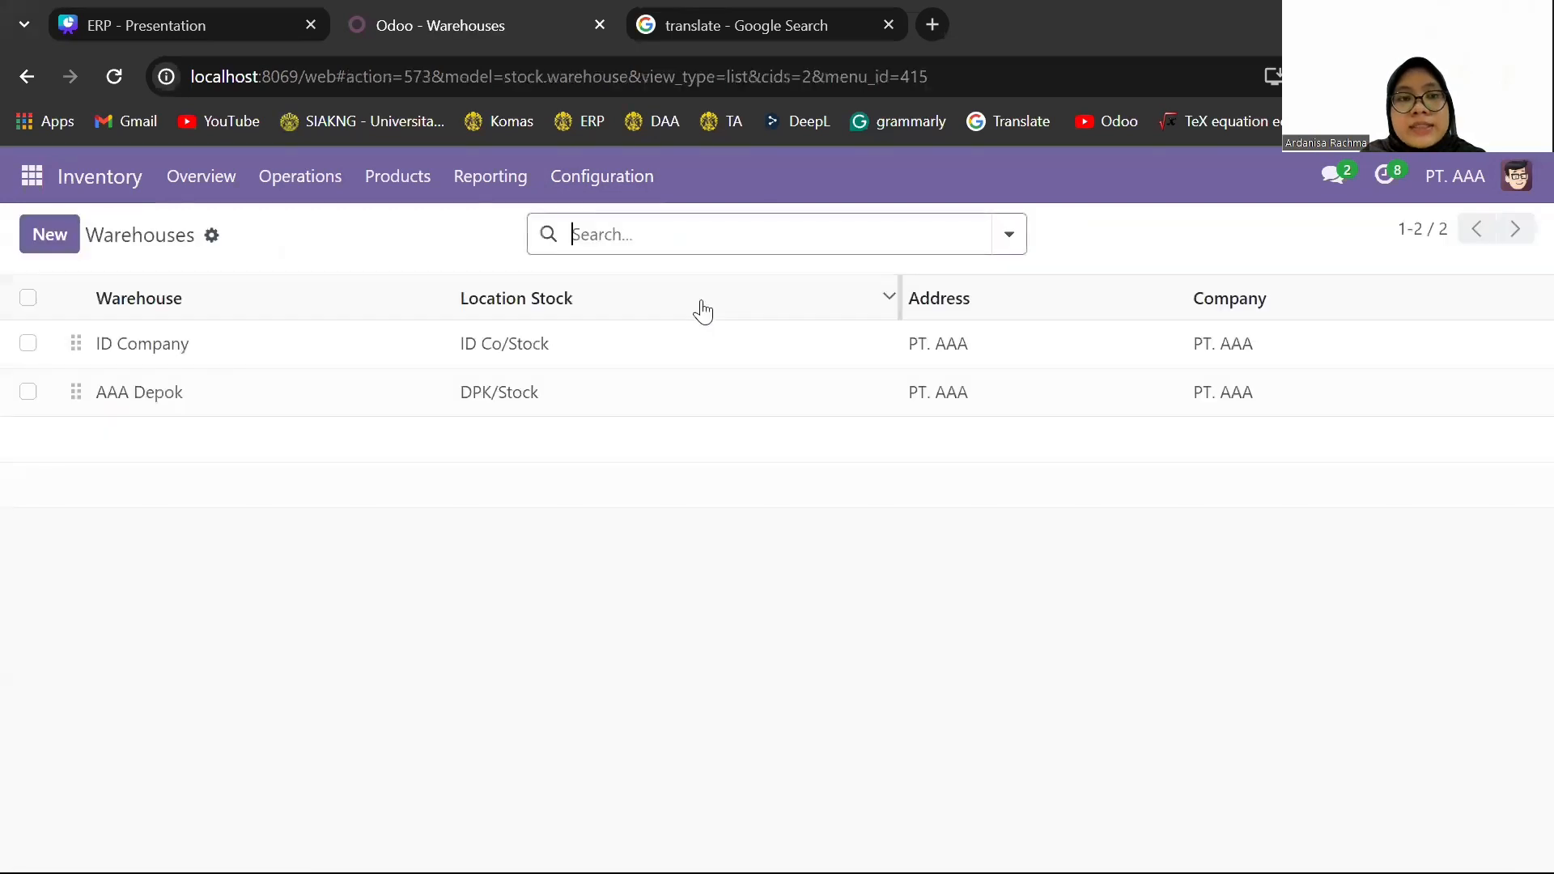
click(173, 411)
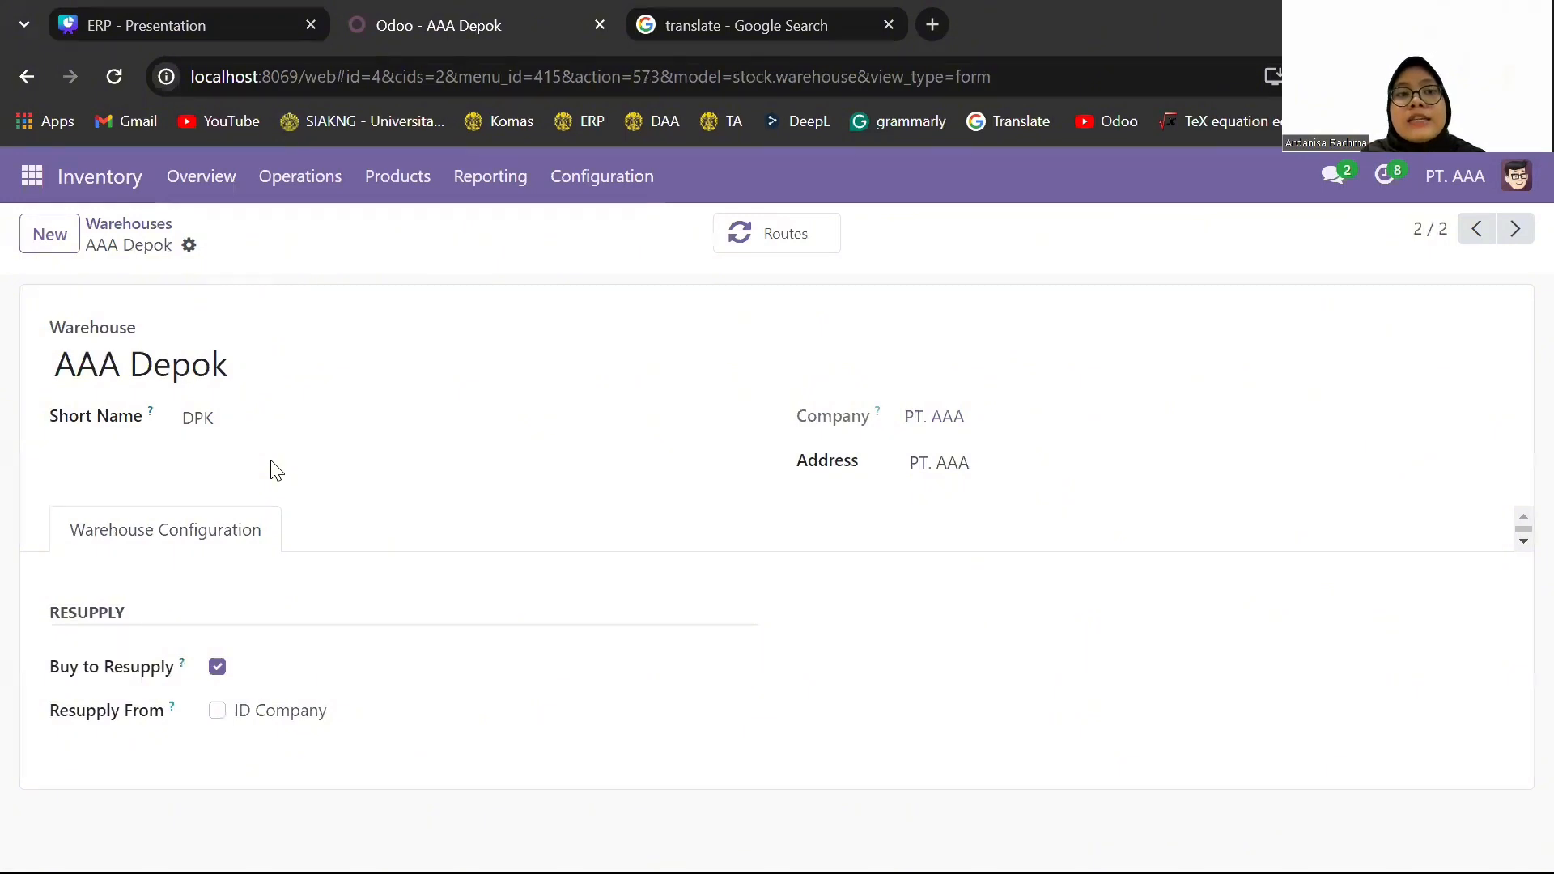
- Create a new request for quotation in Purchase with Deco Addict as the vendor
click(34, 186)
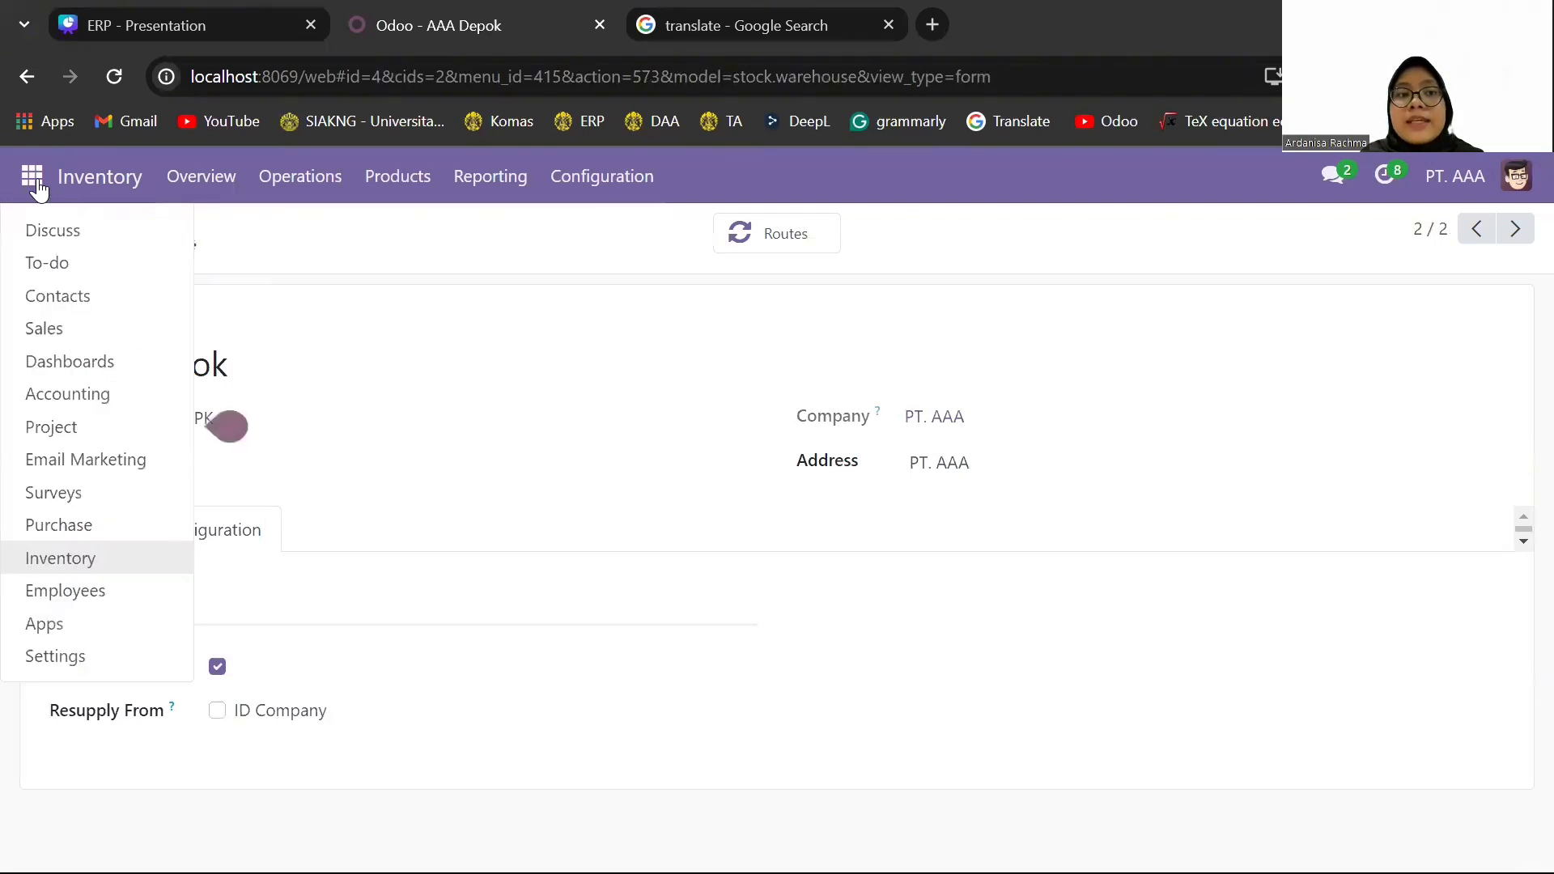
click(139, 528)
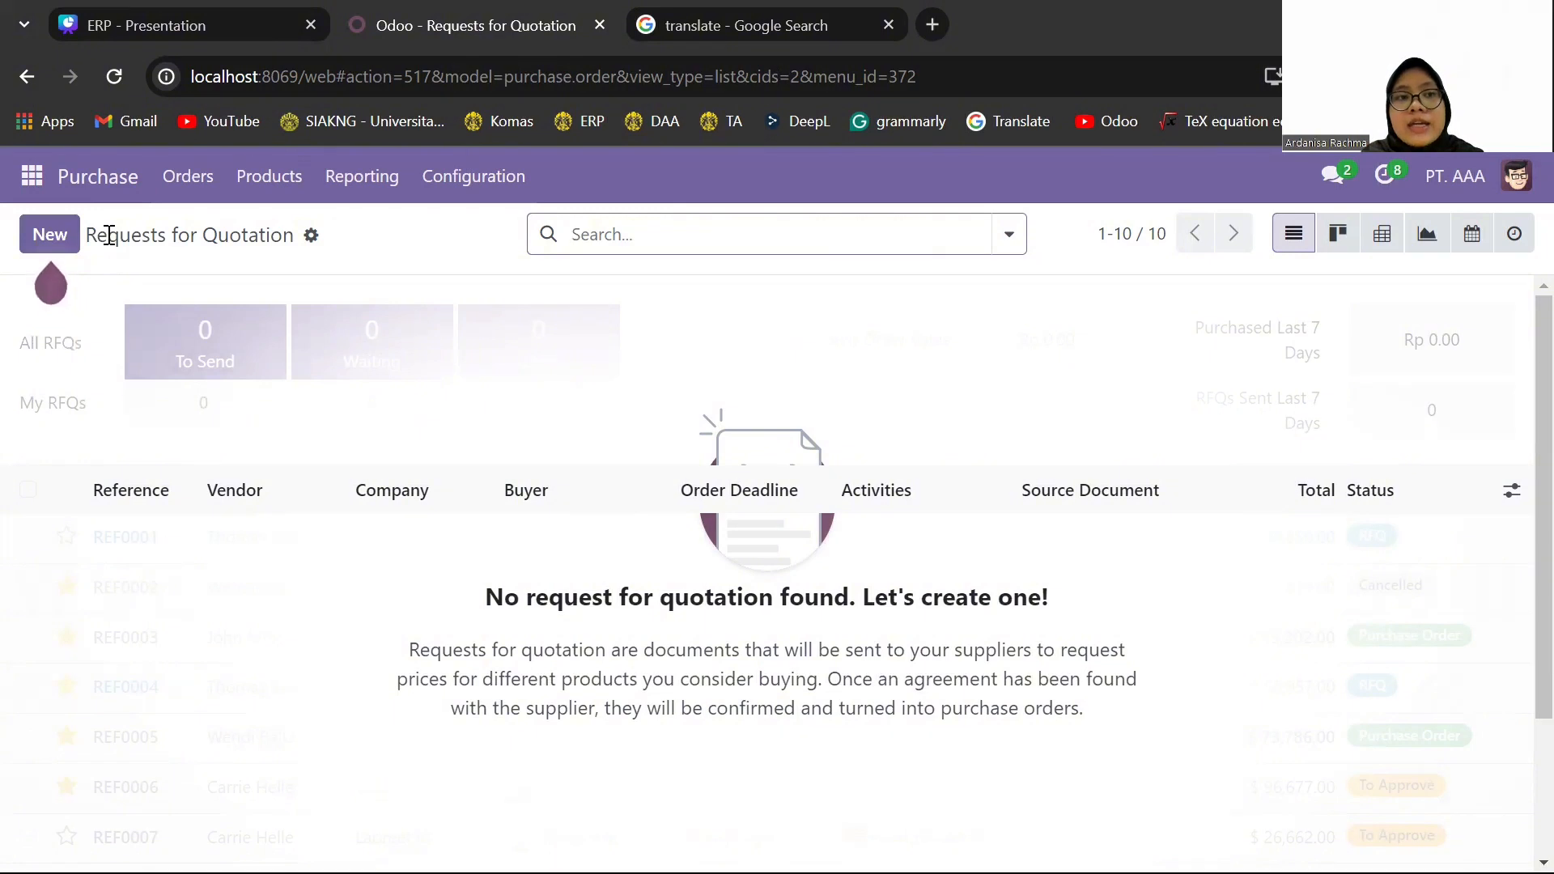
click(67, 244)
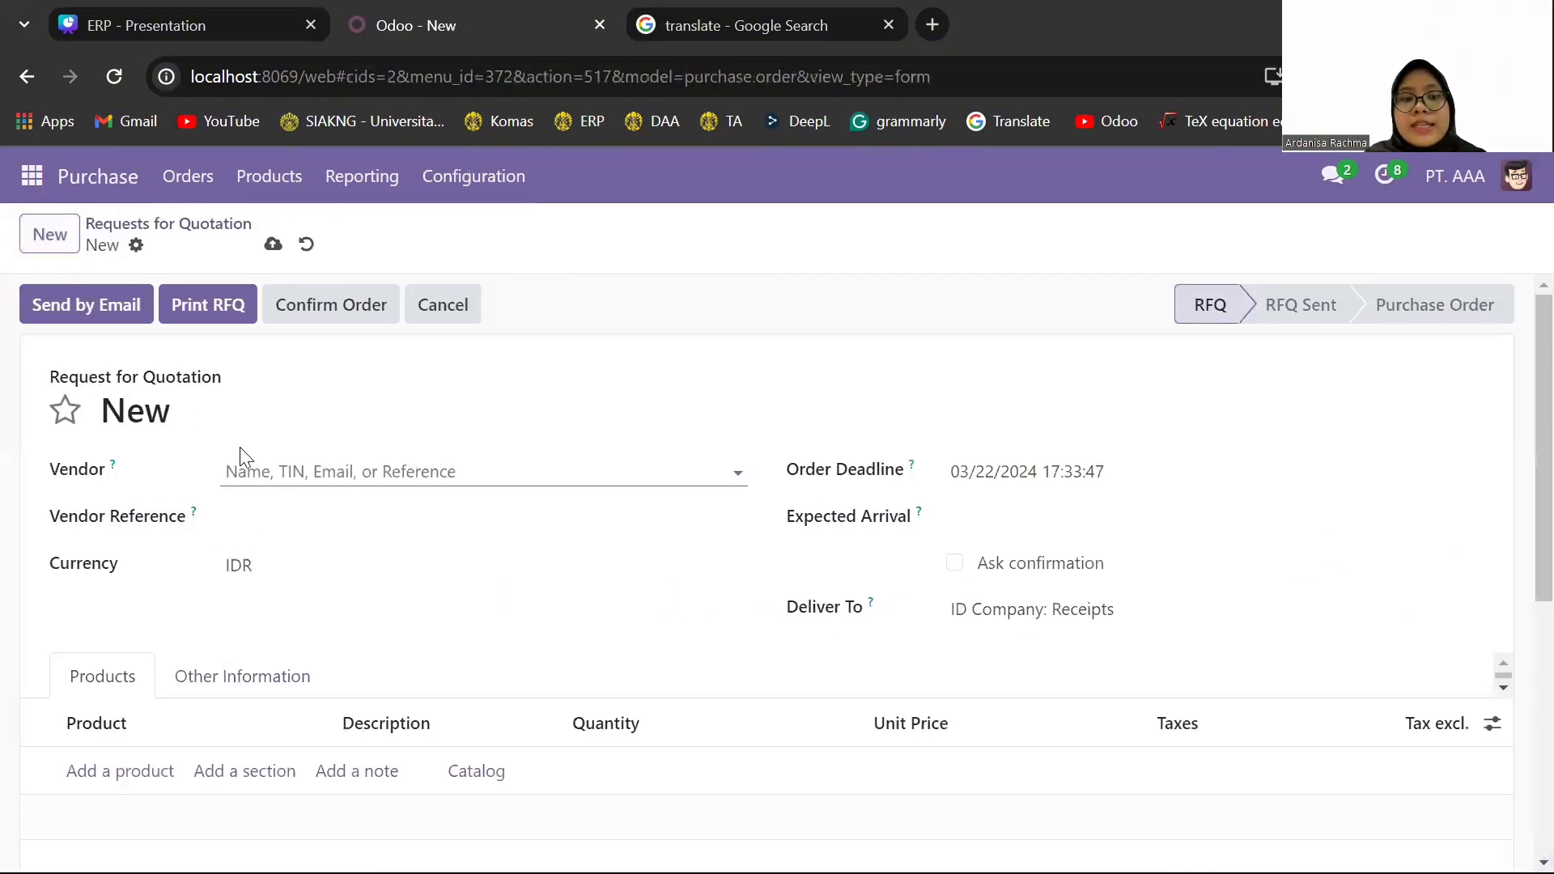
text(deco)
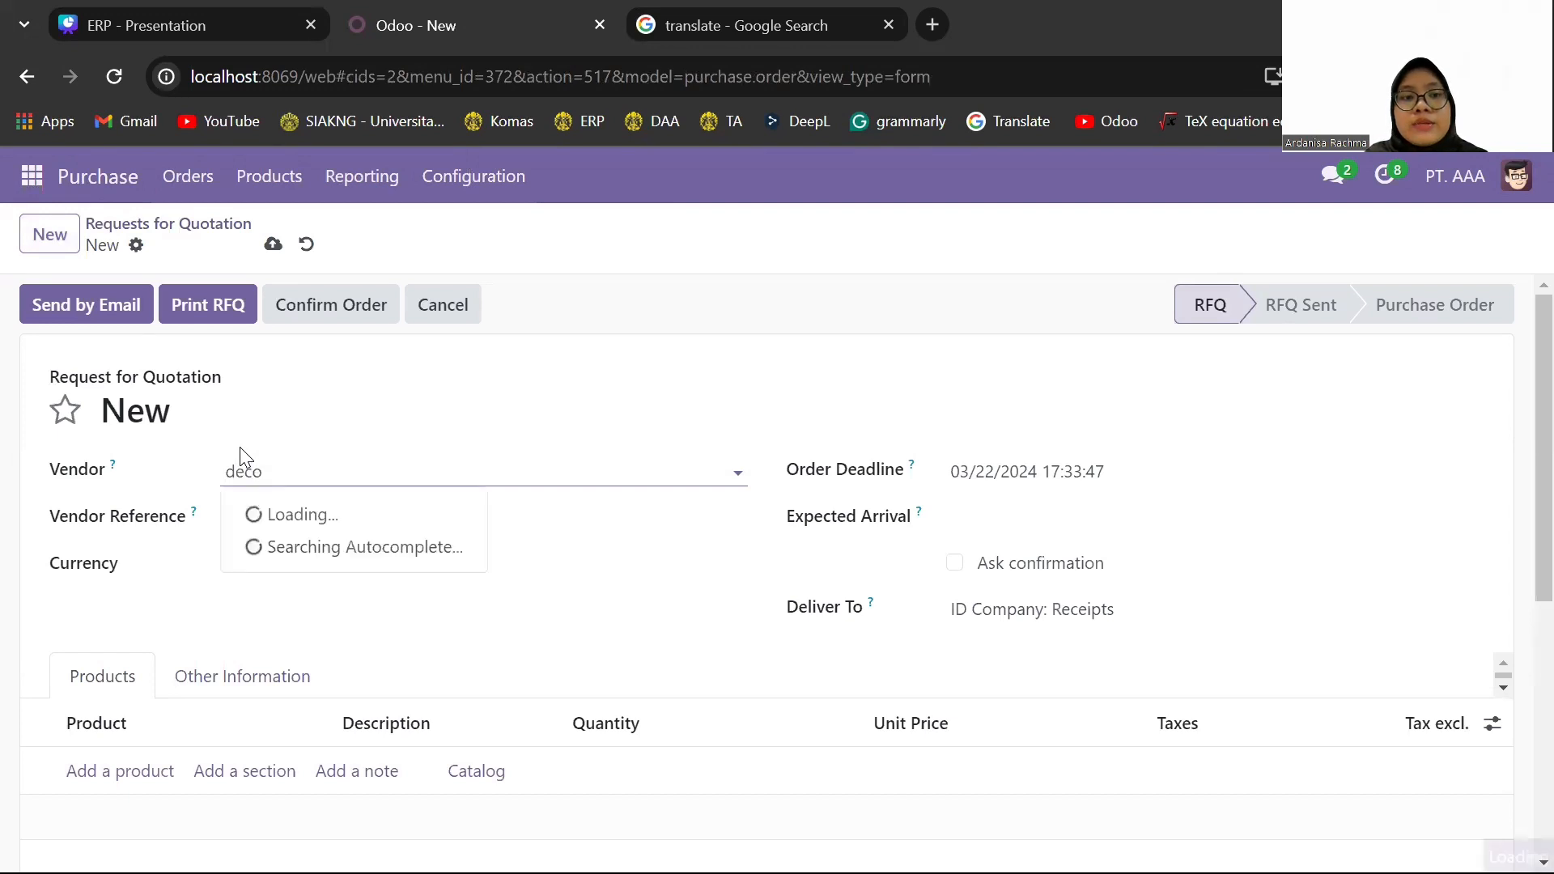
click(361, 513)
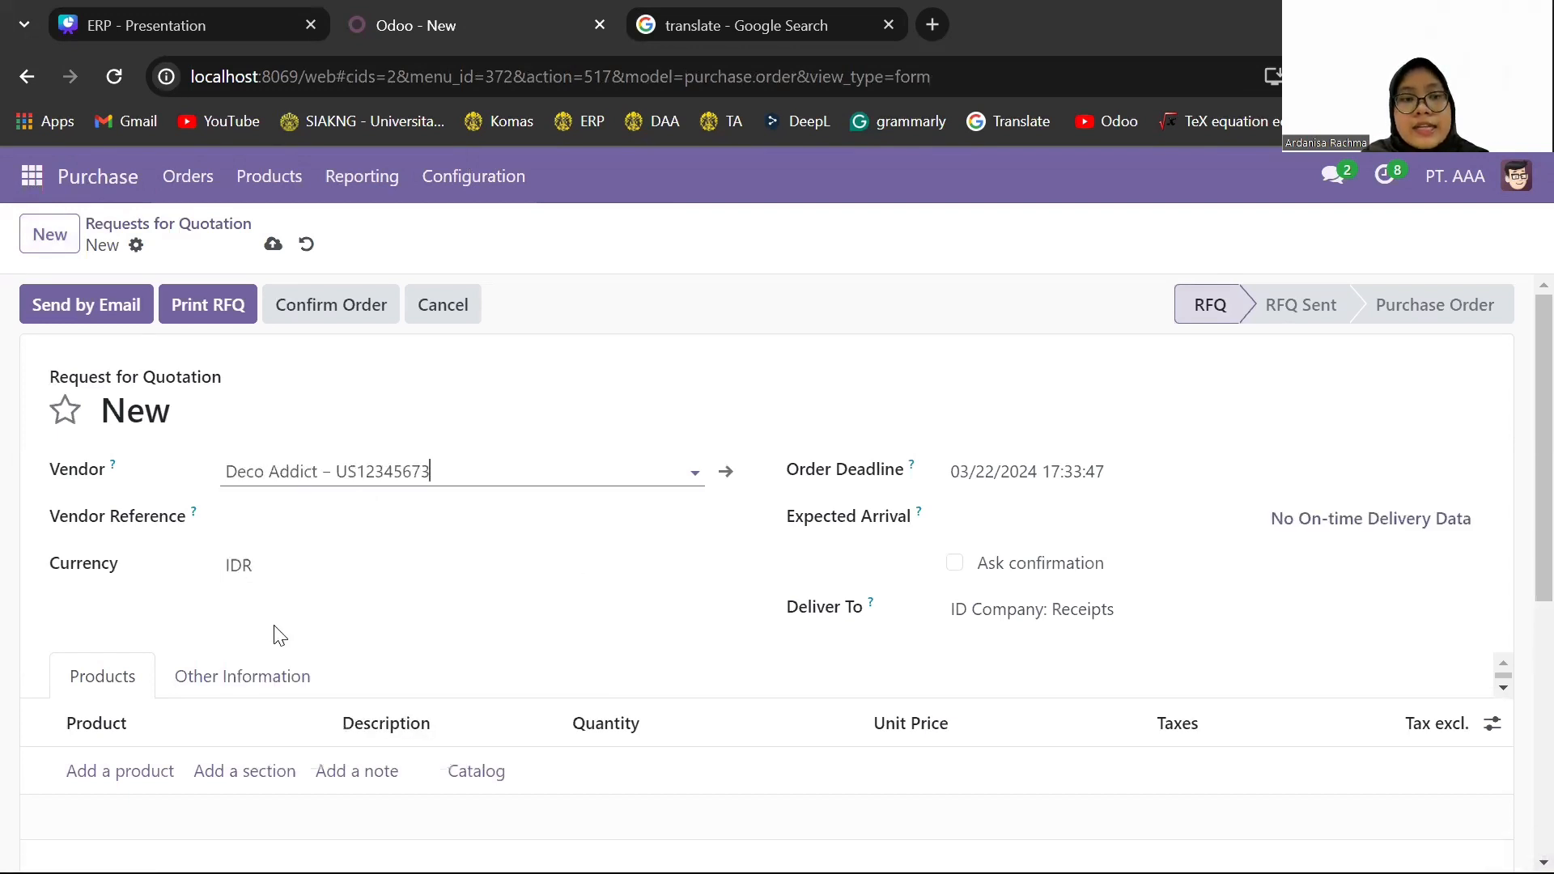
- Add a Large Desk [E-COM09] line with quantity 100 to the quotation request and remove the line's 11% tax
click(145, 767)
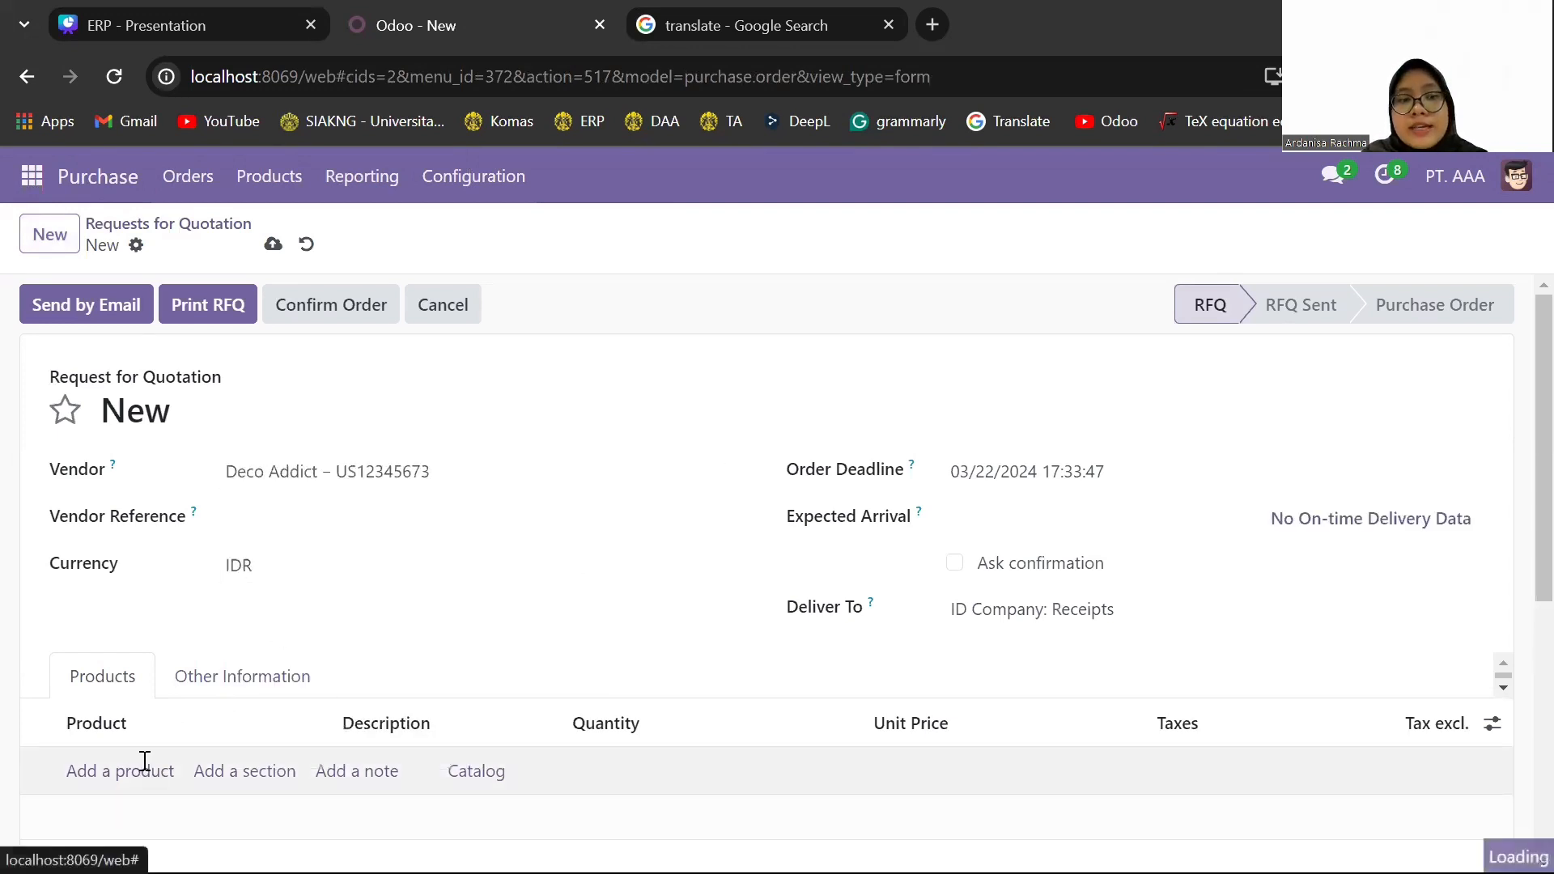
text(large)
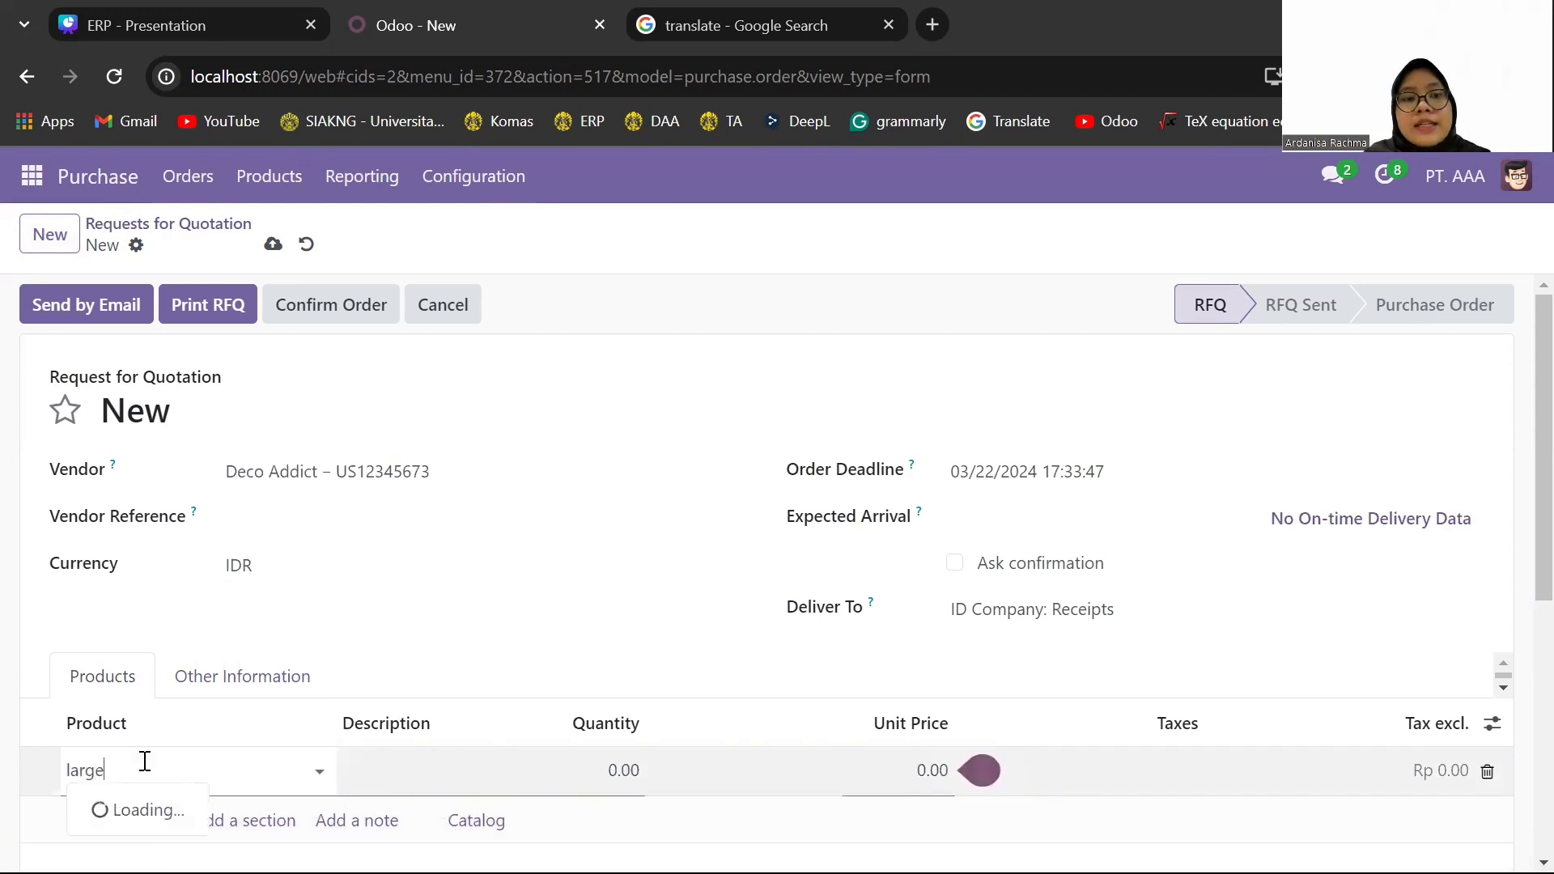
click(221, 601)
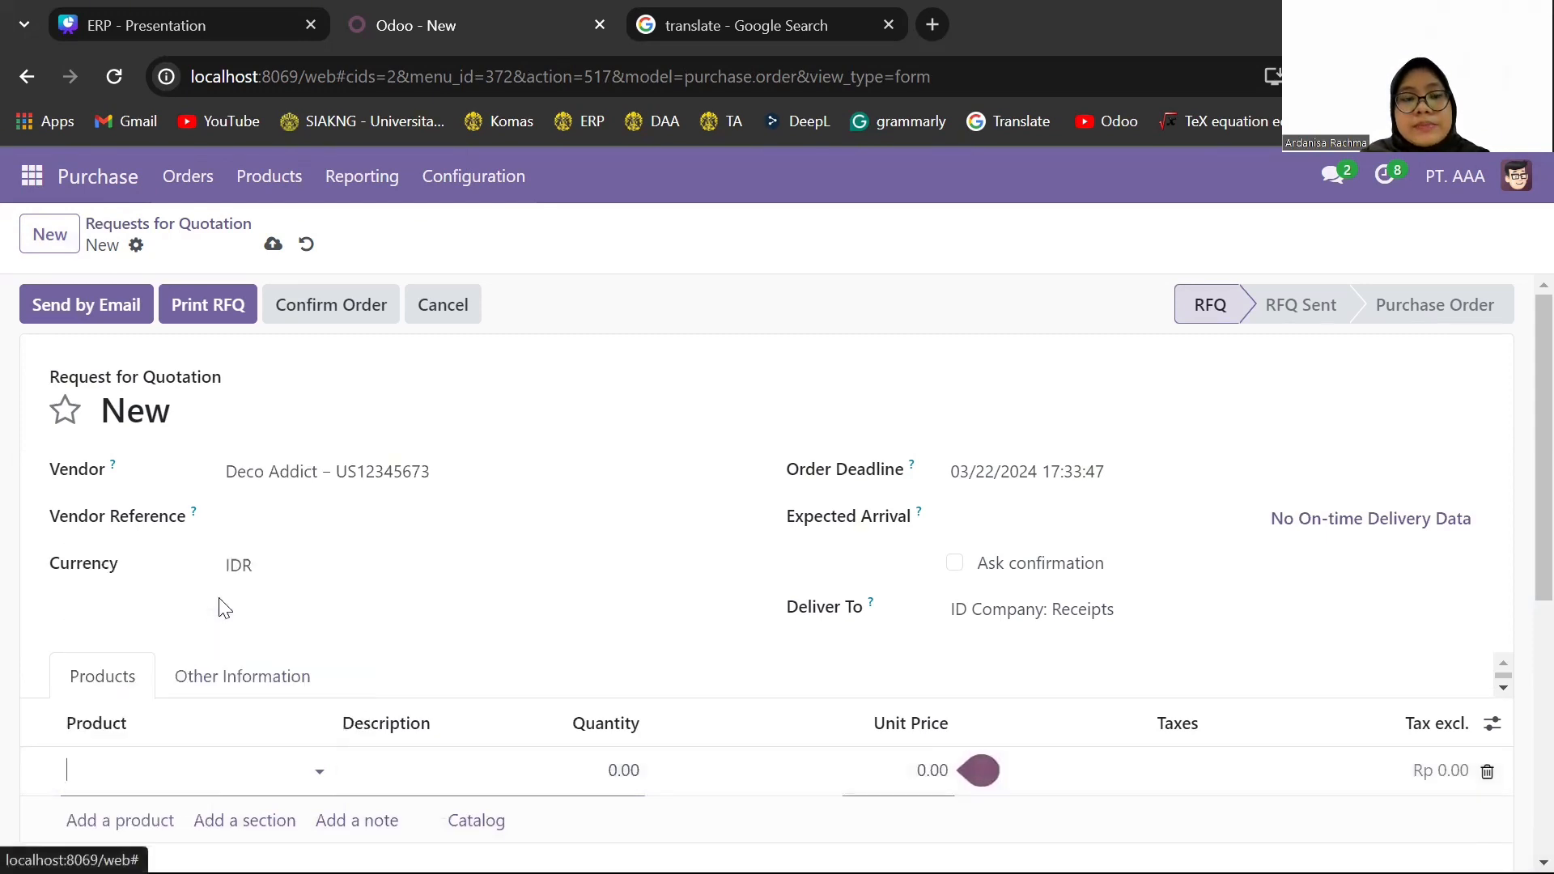
click(640, 770)
text(100)
scroll(639, 775, down, 1)
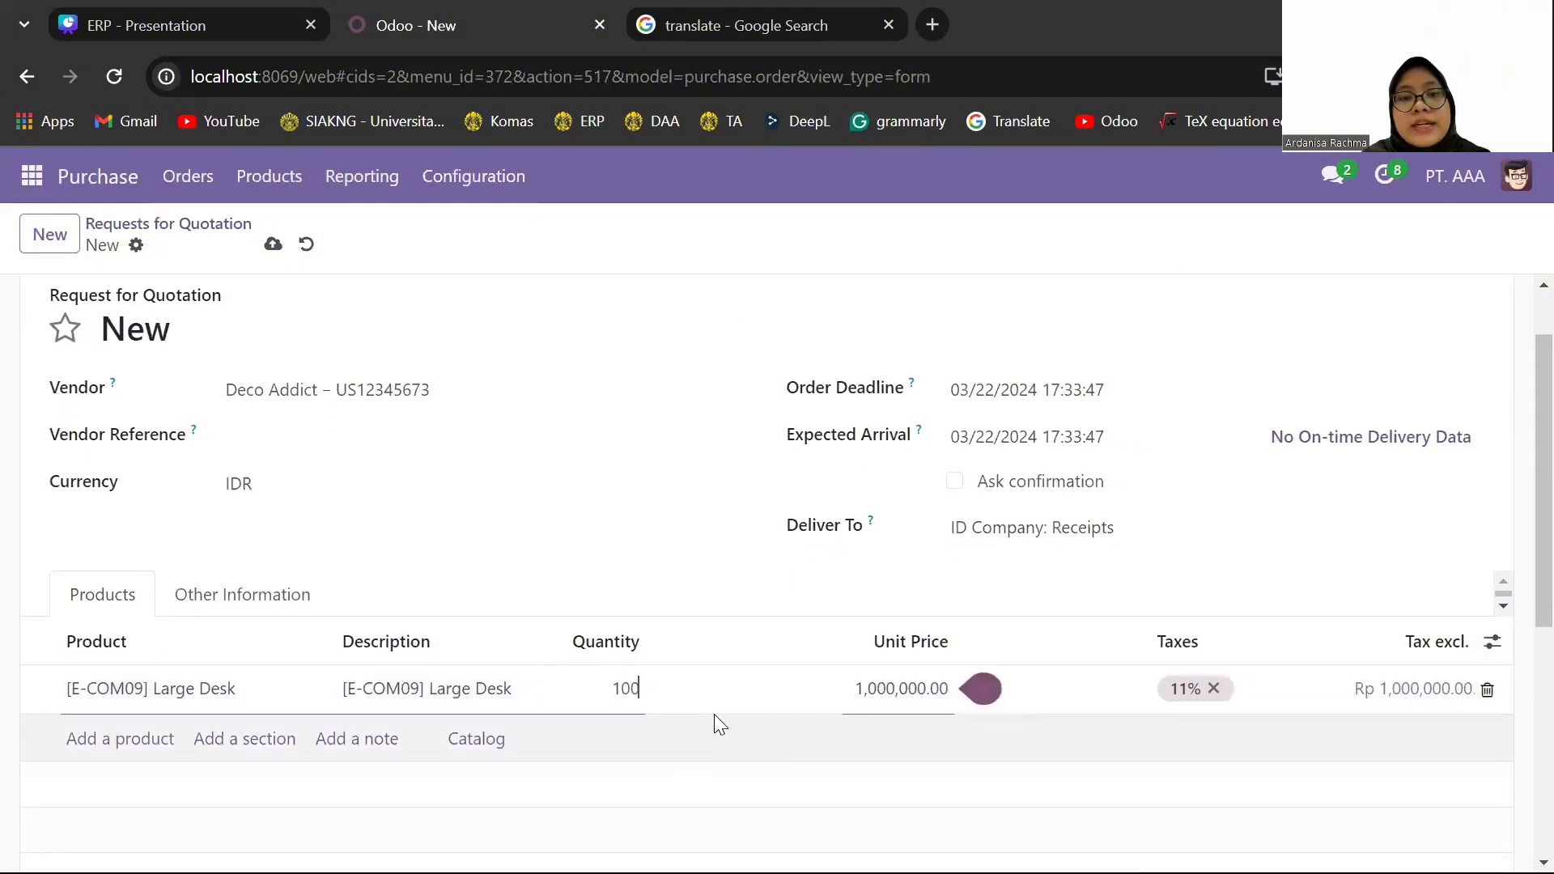
click(955, 729)
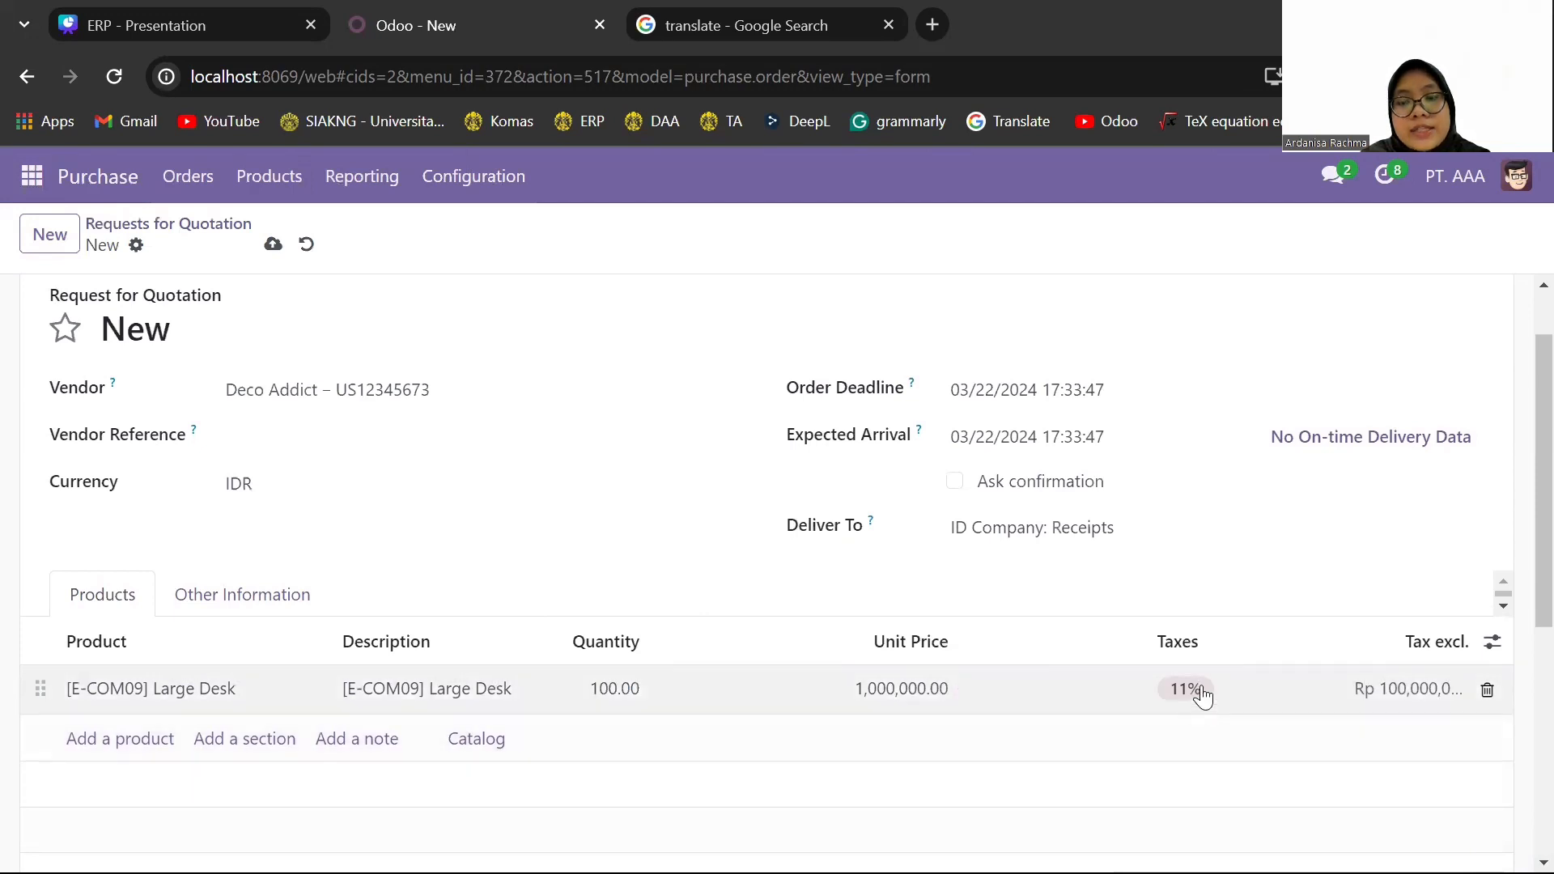
click(1199, 688)
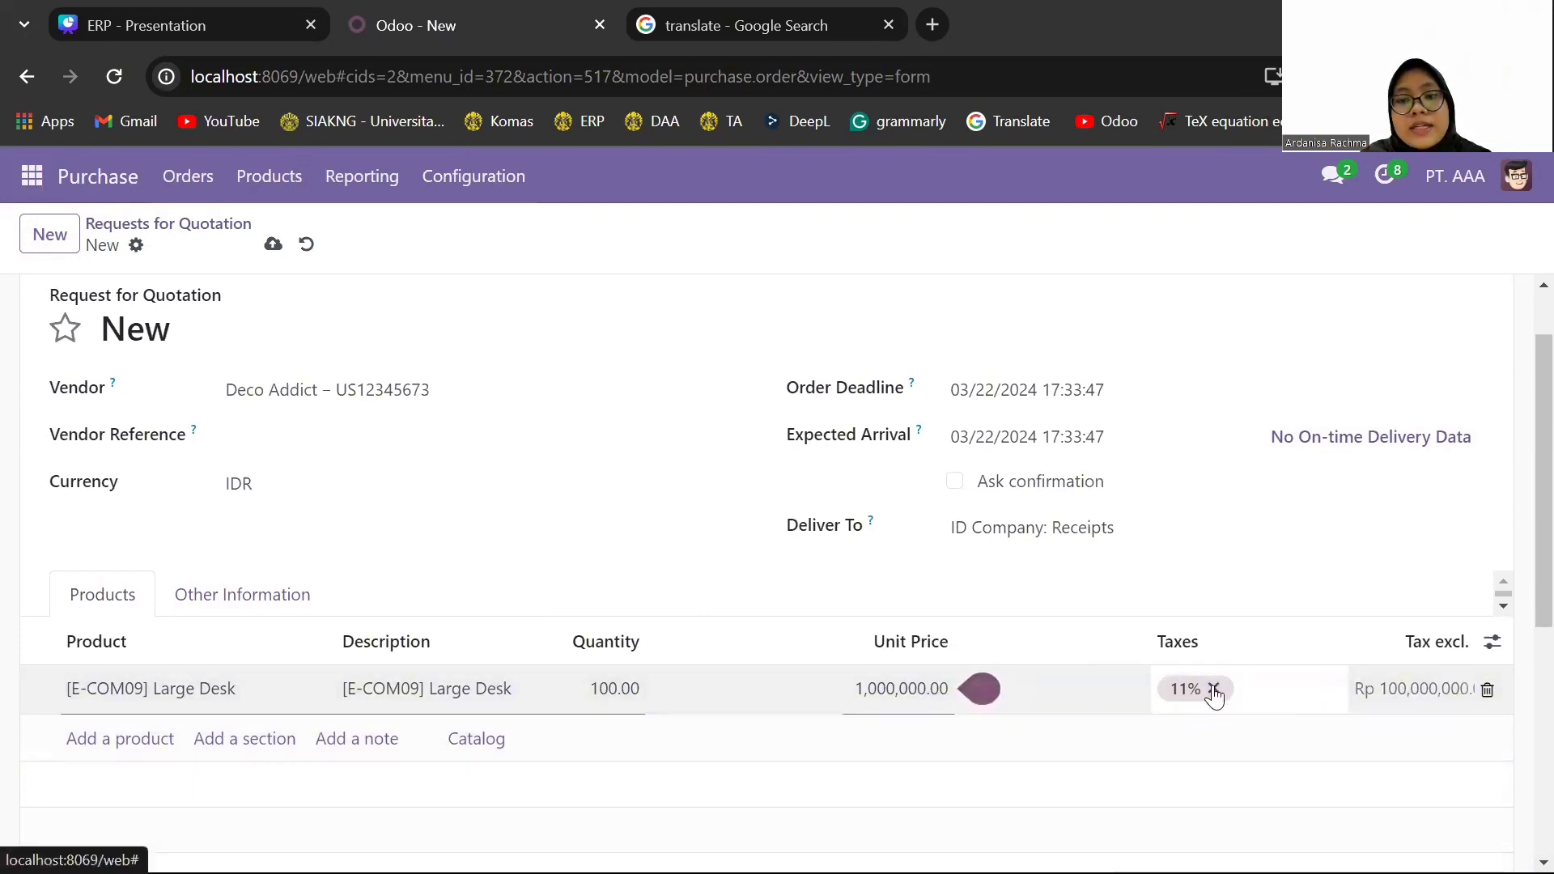
click(1213, 688)
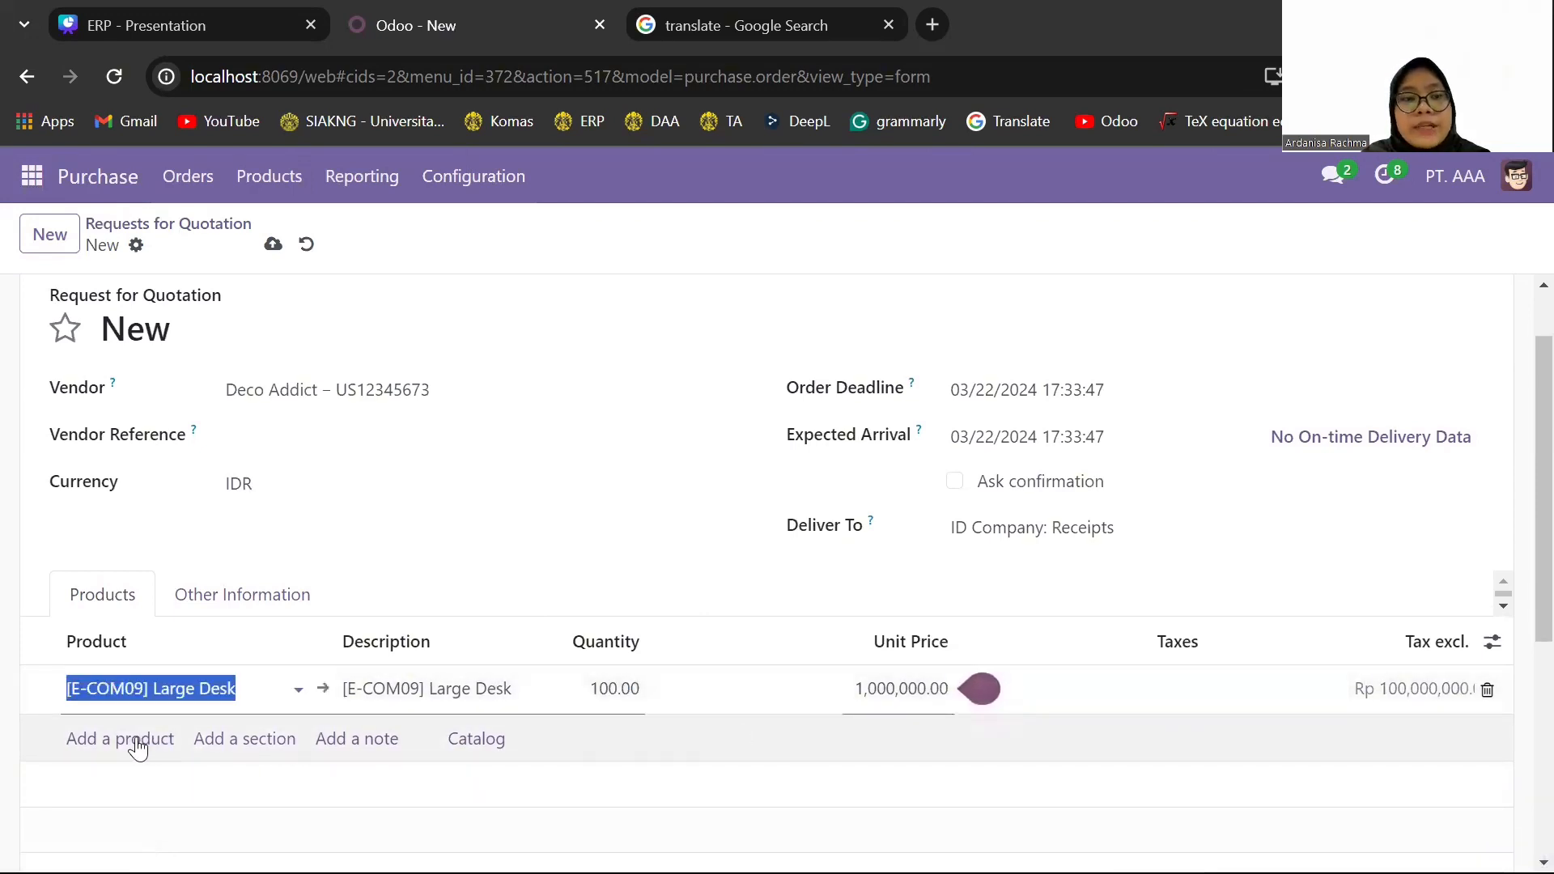
- Add an Office Chair [FURN_0266] line with quantity 100 to the quotation request and remove the line's 11% tax
click(139, 748)
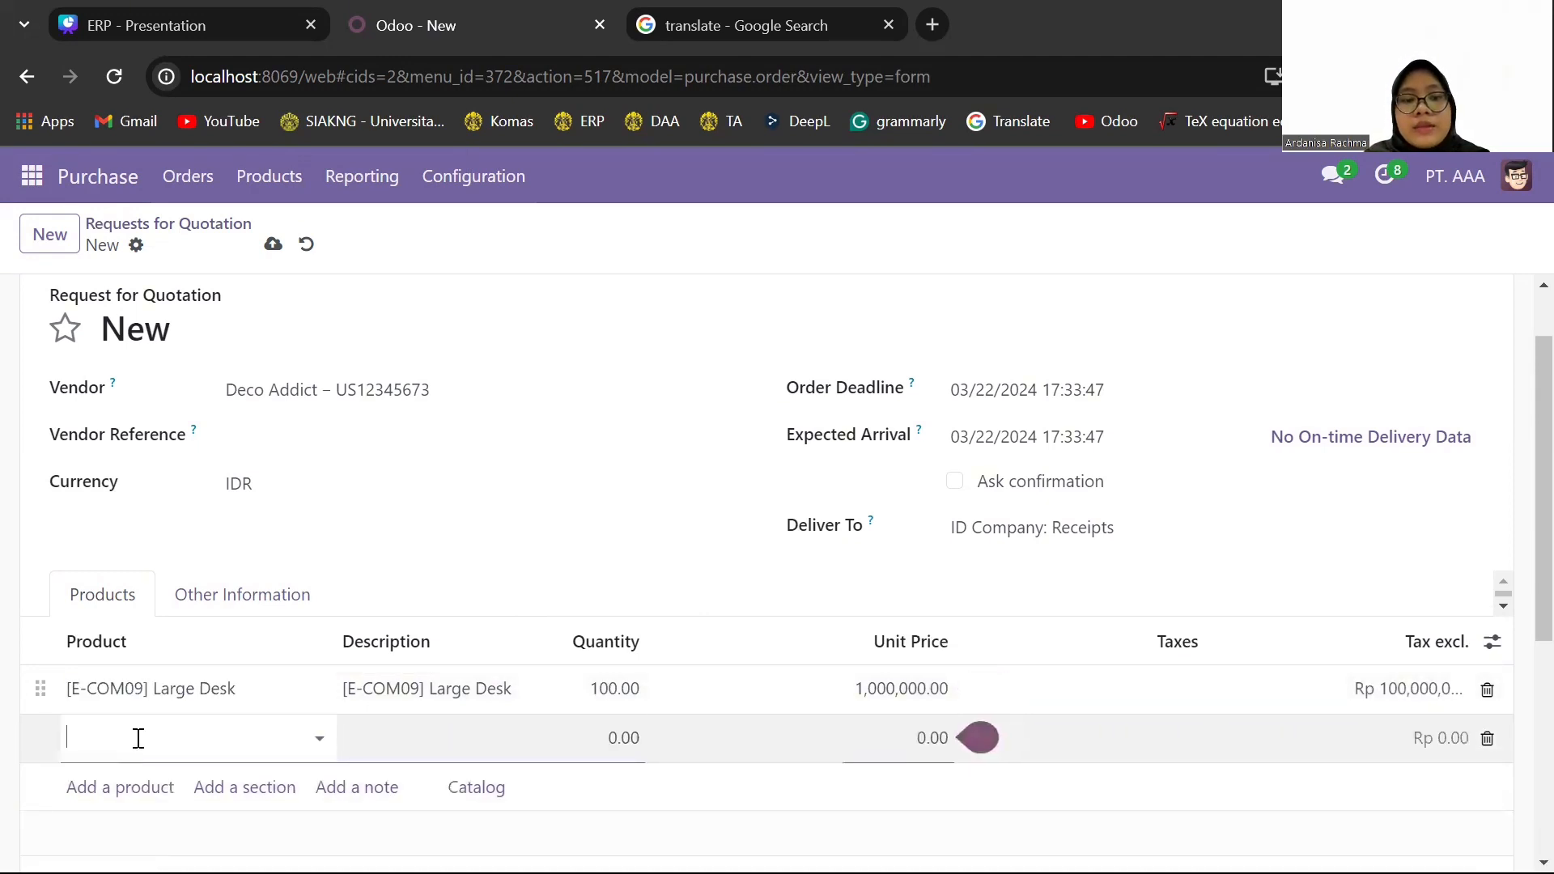
text(office)
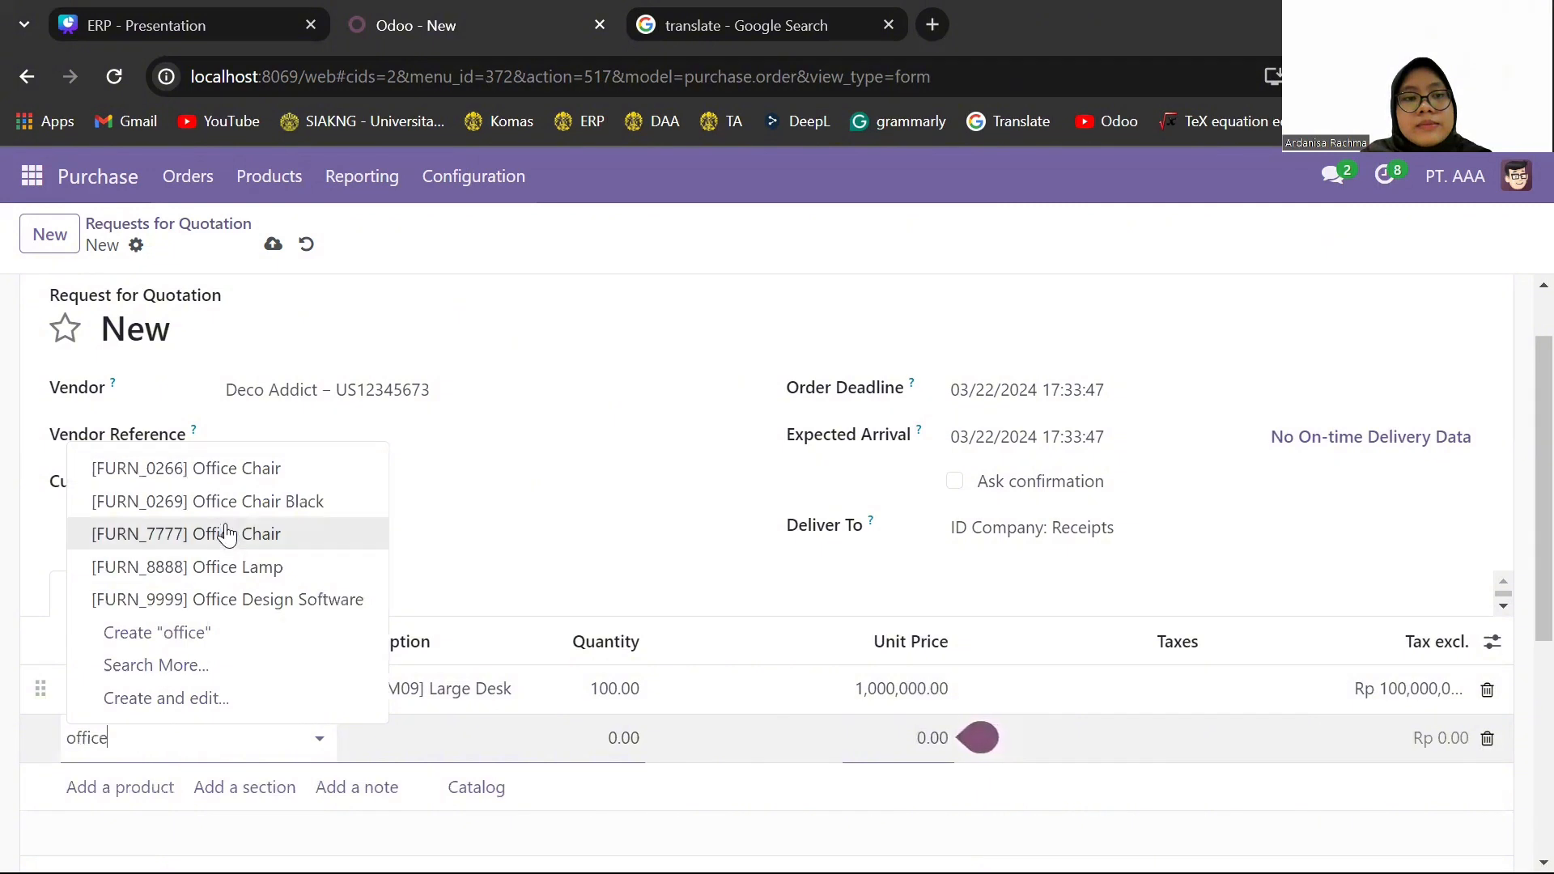
click(245, 470)
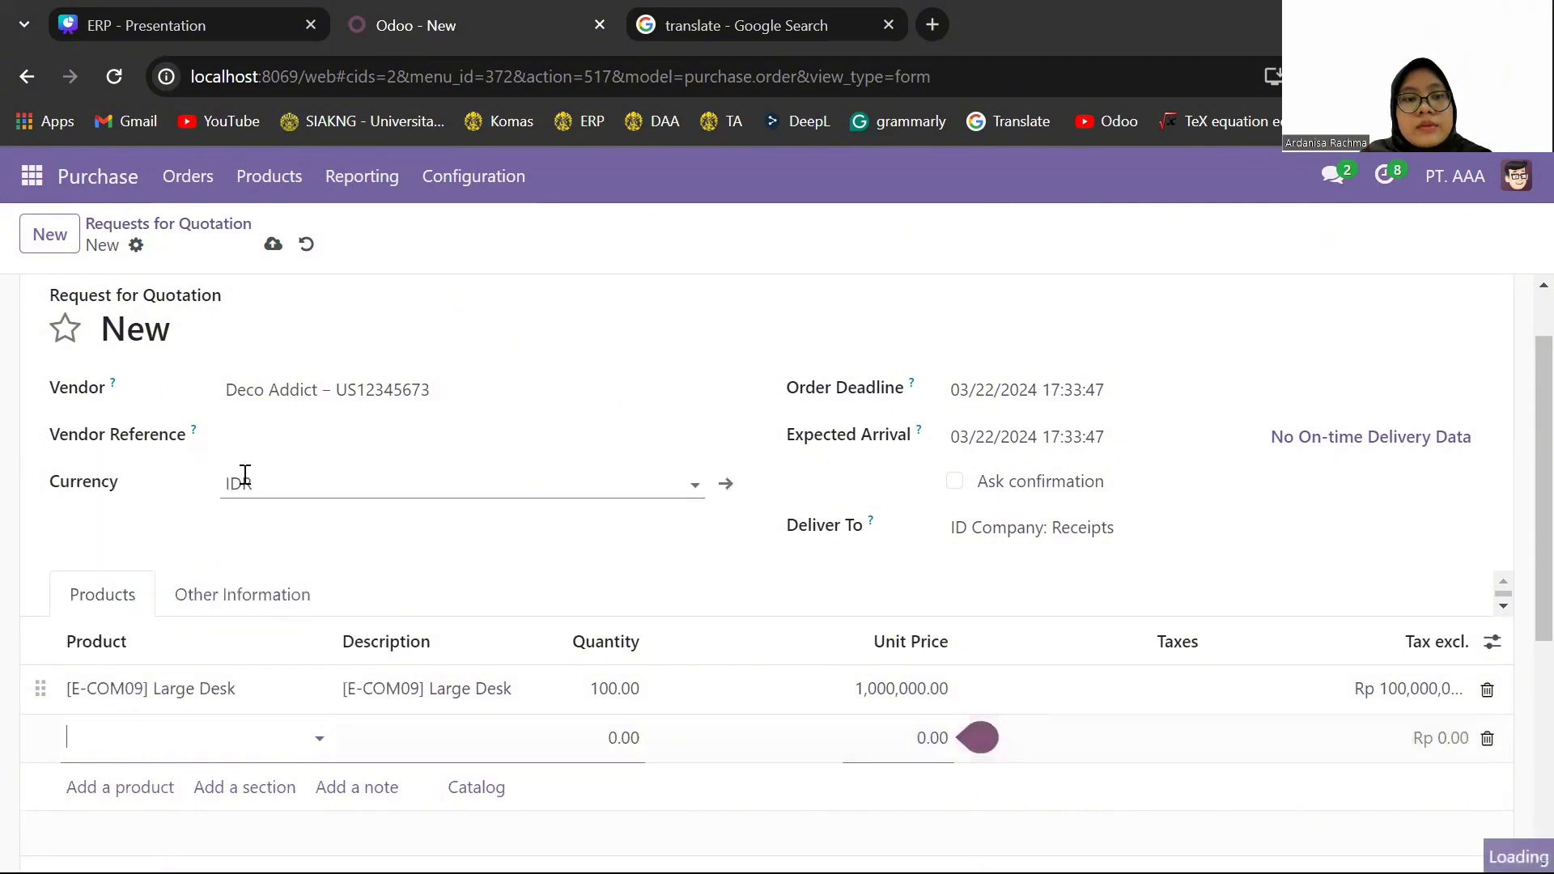
click(624, 735)
text(100)
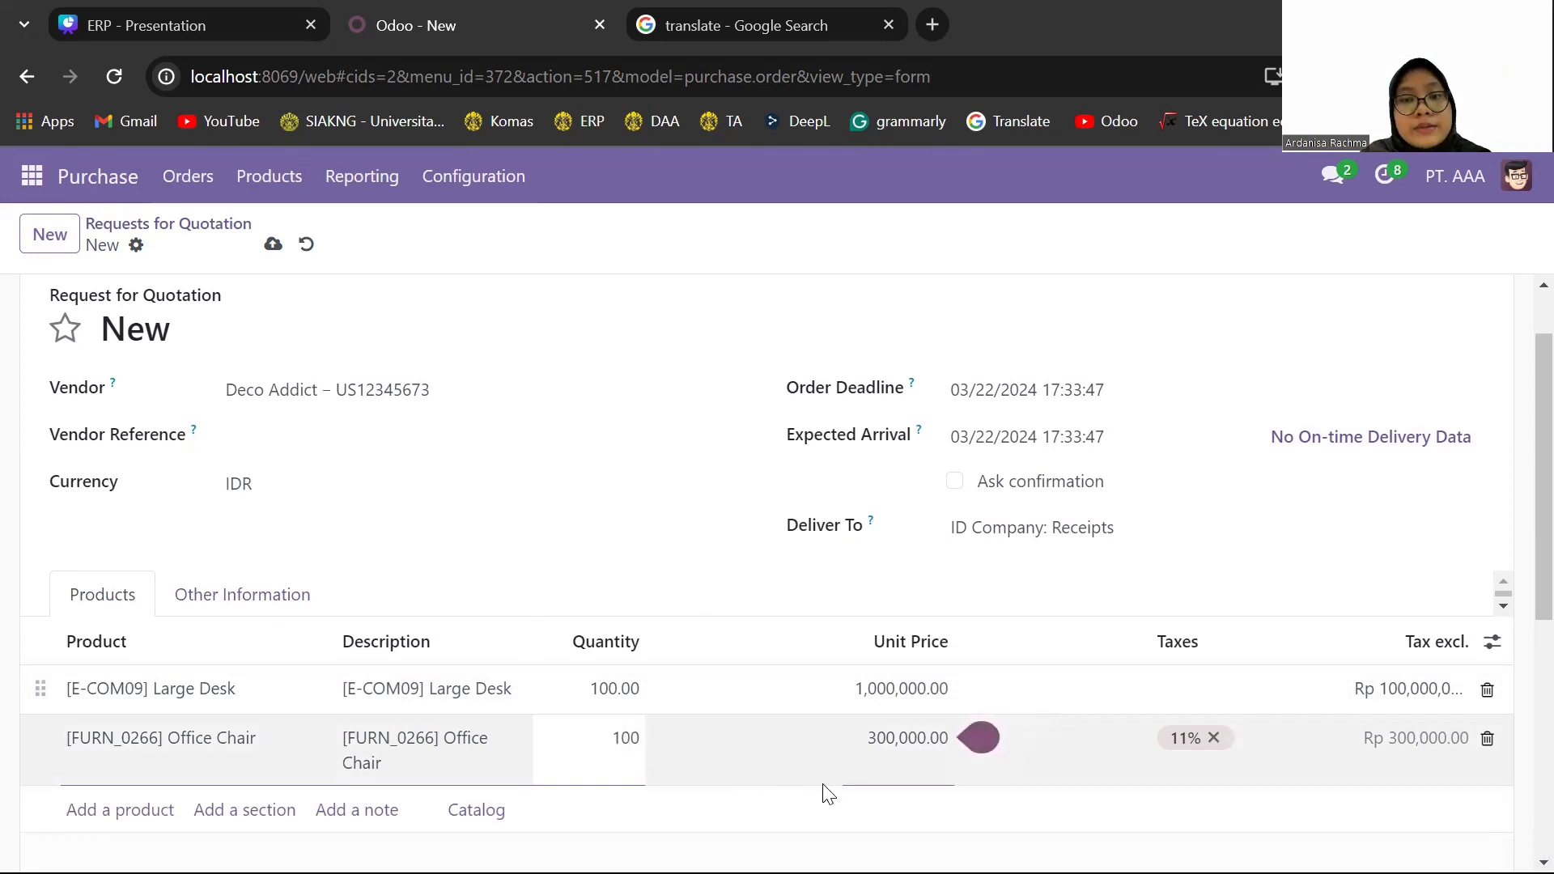
click(824, 794)
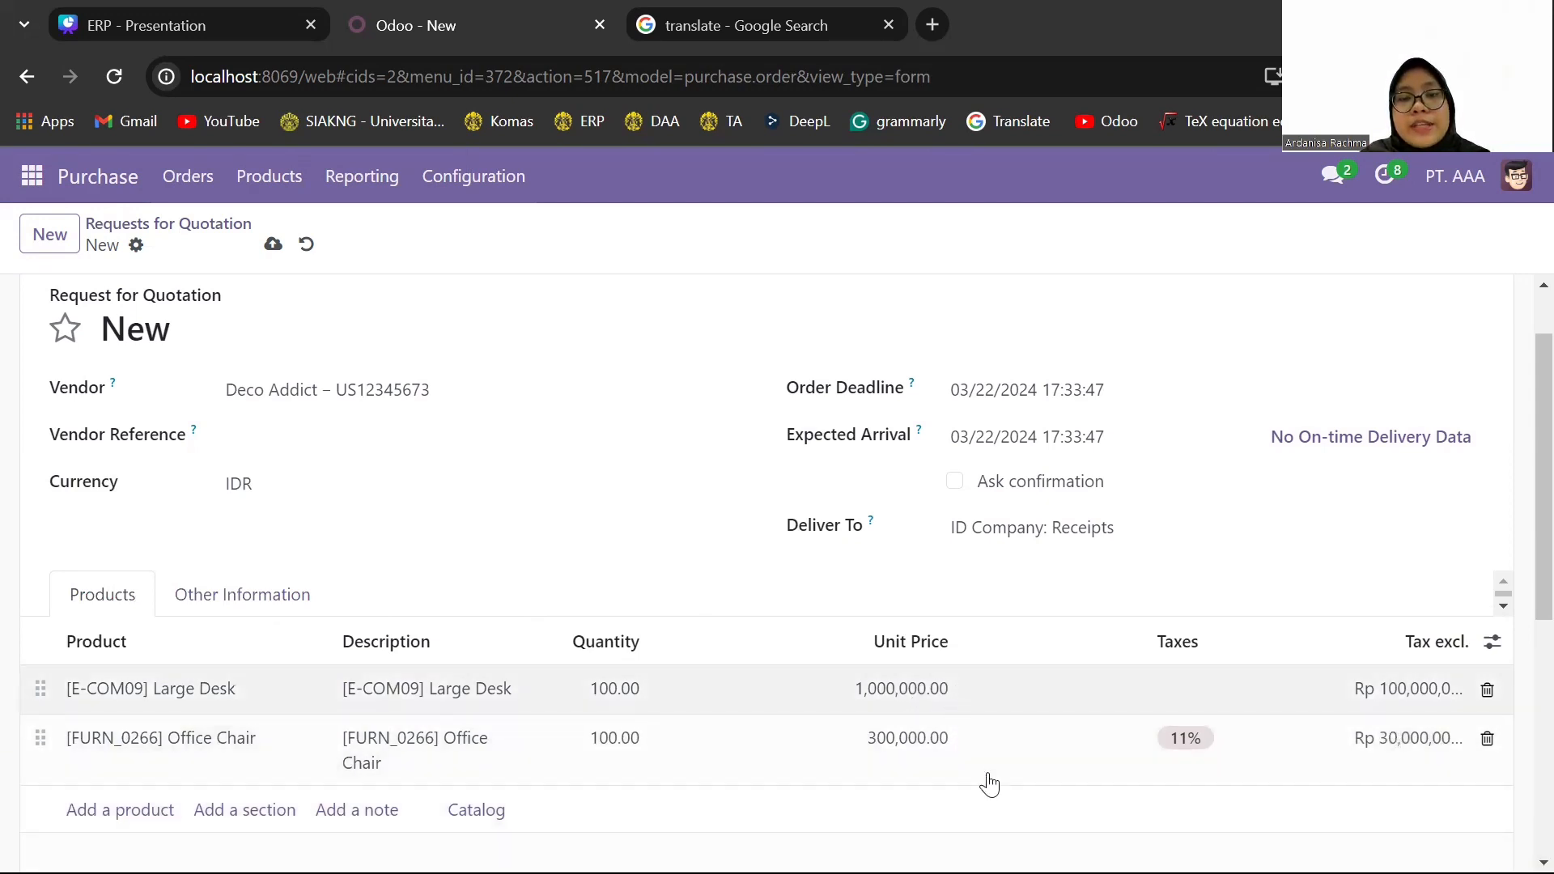
click(1182, 752)
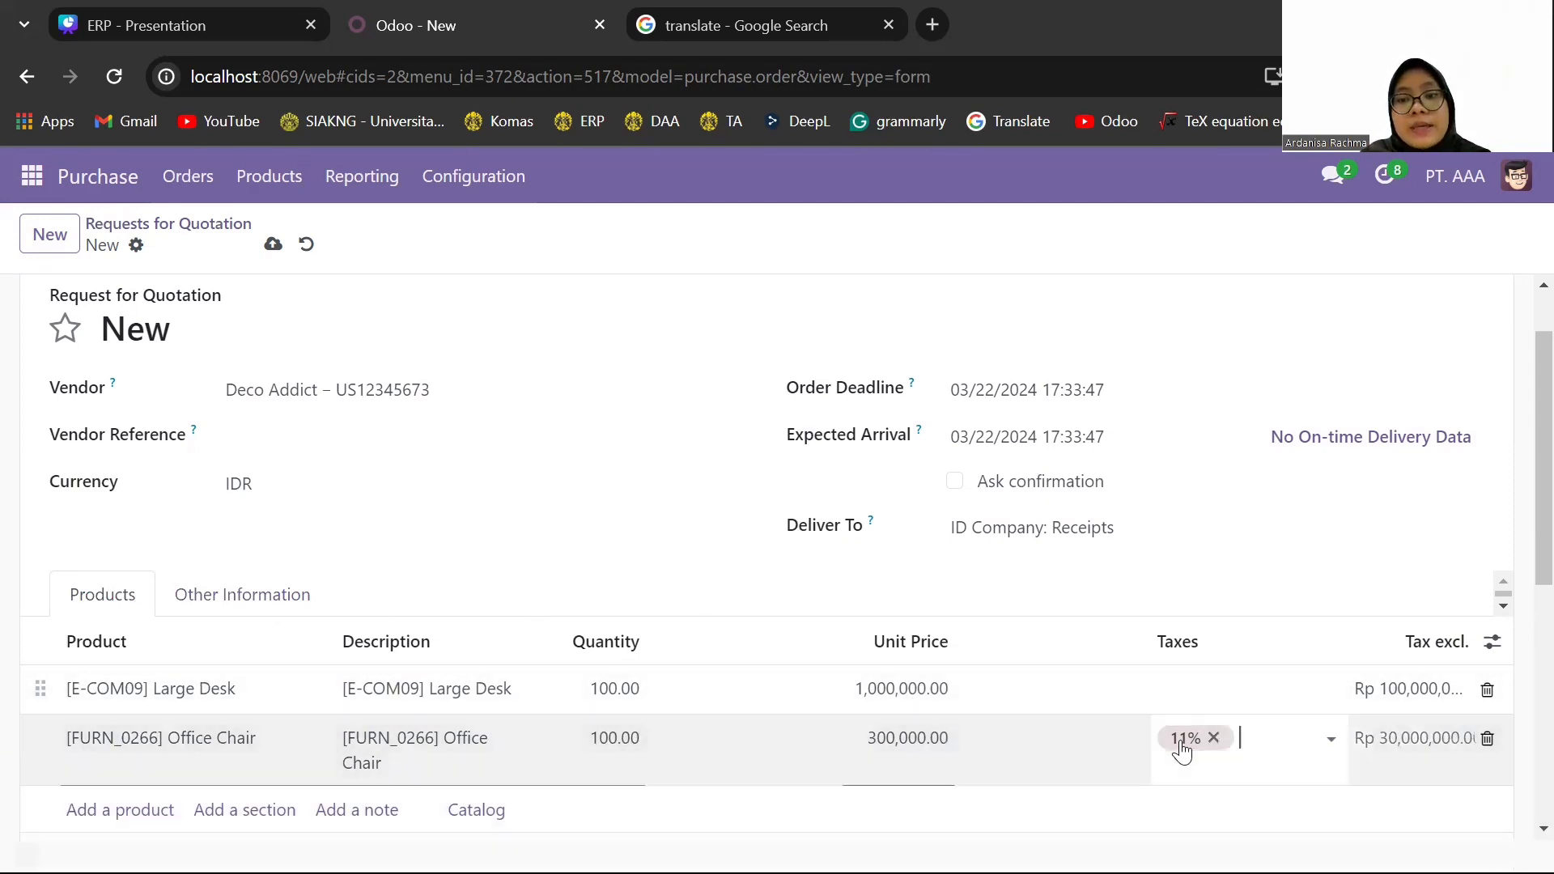
click(1218, 738)
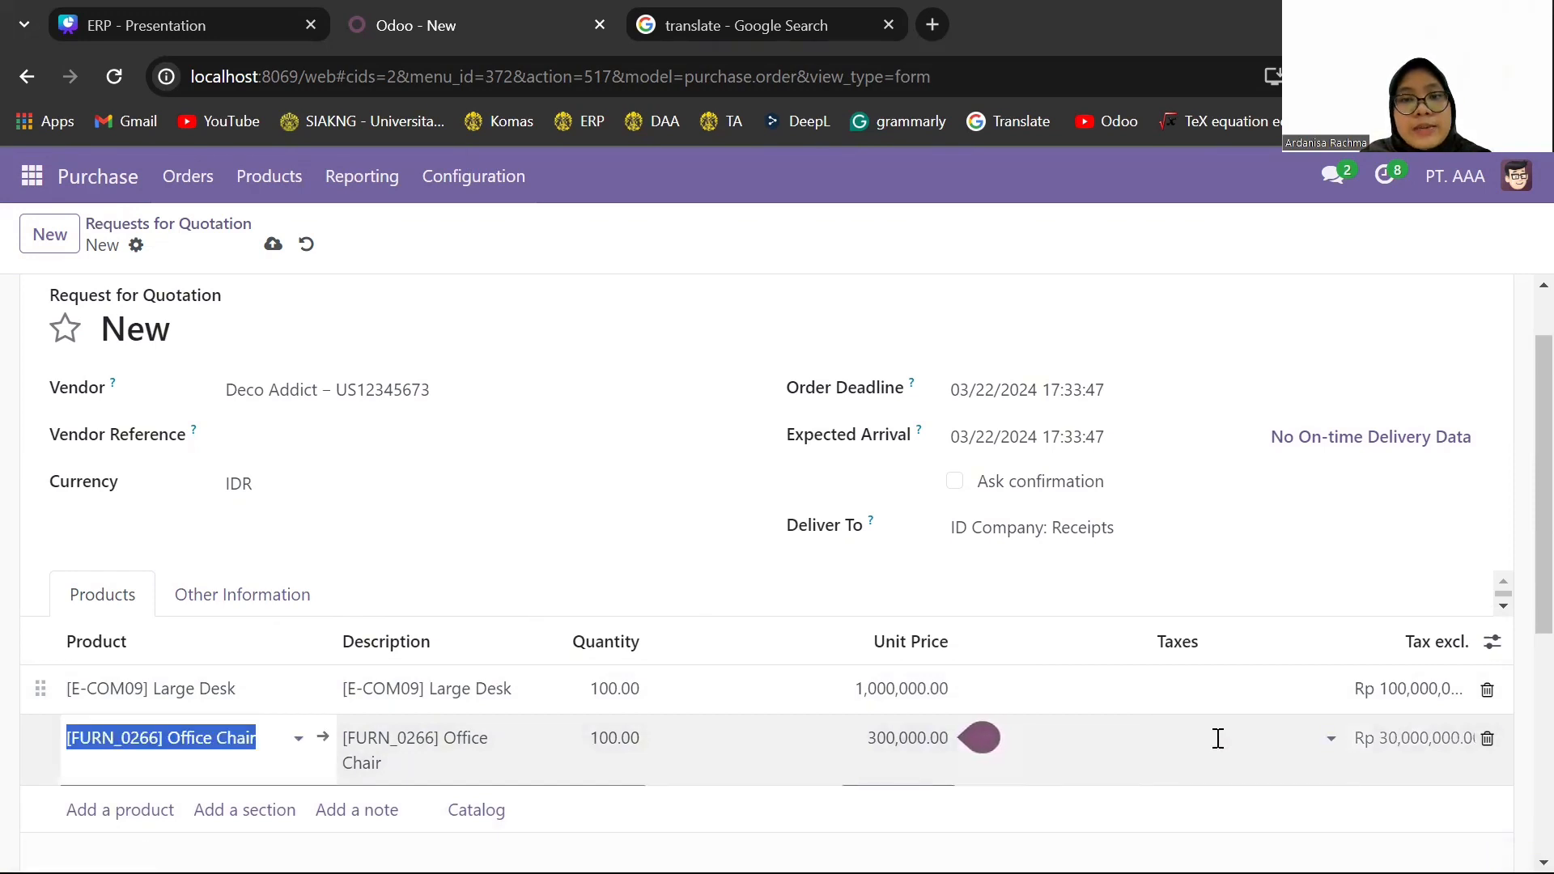
- Save the Deco Addict request for quotation and confirm it as a purchase order
scroll(1218, 738, down, 1)
scroll(1219, 738, up, 2)
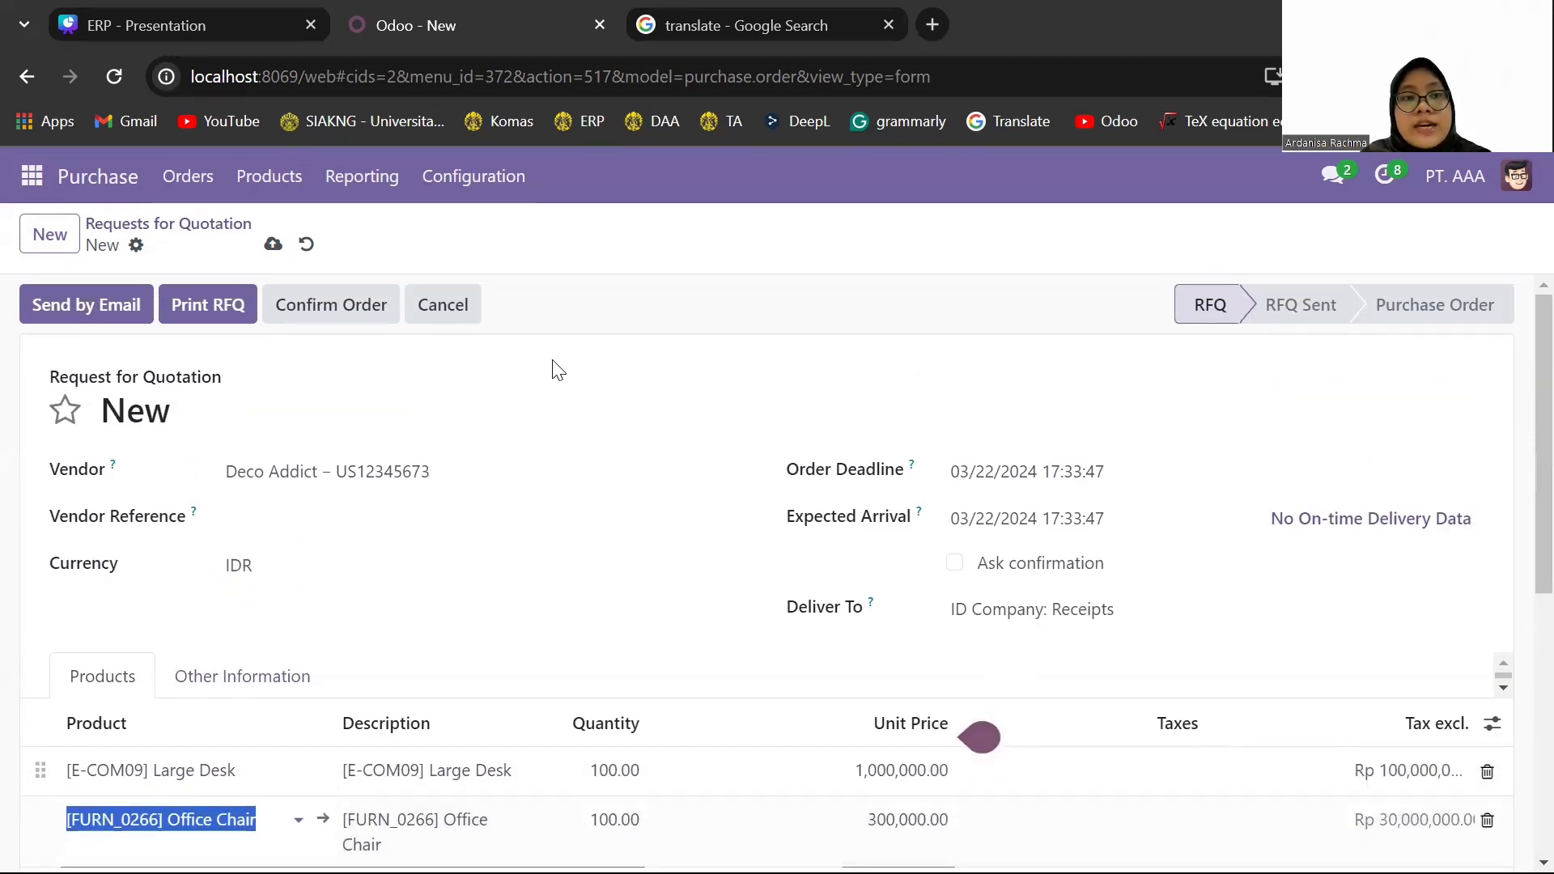
click(273, 245)
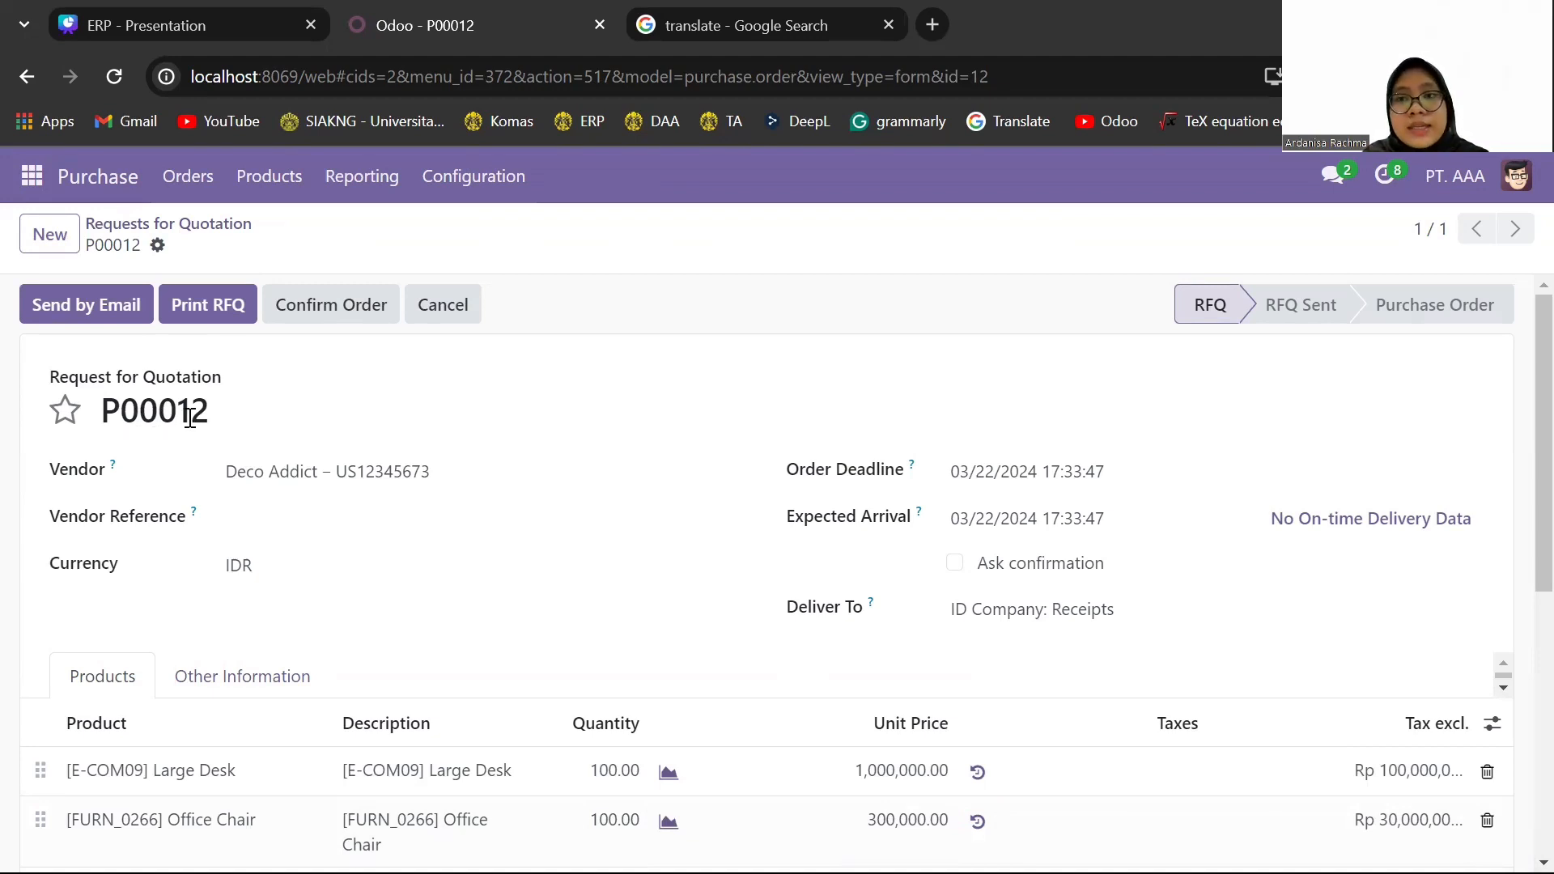
click(322, 308)
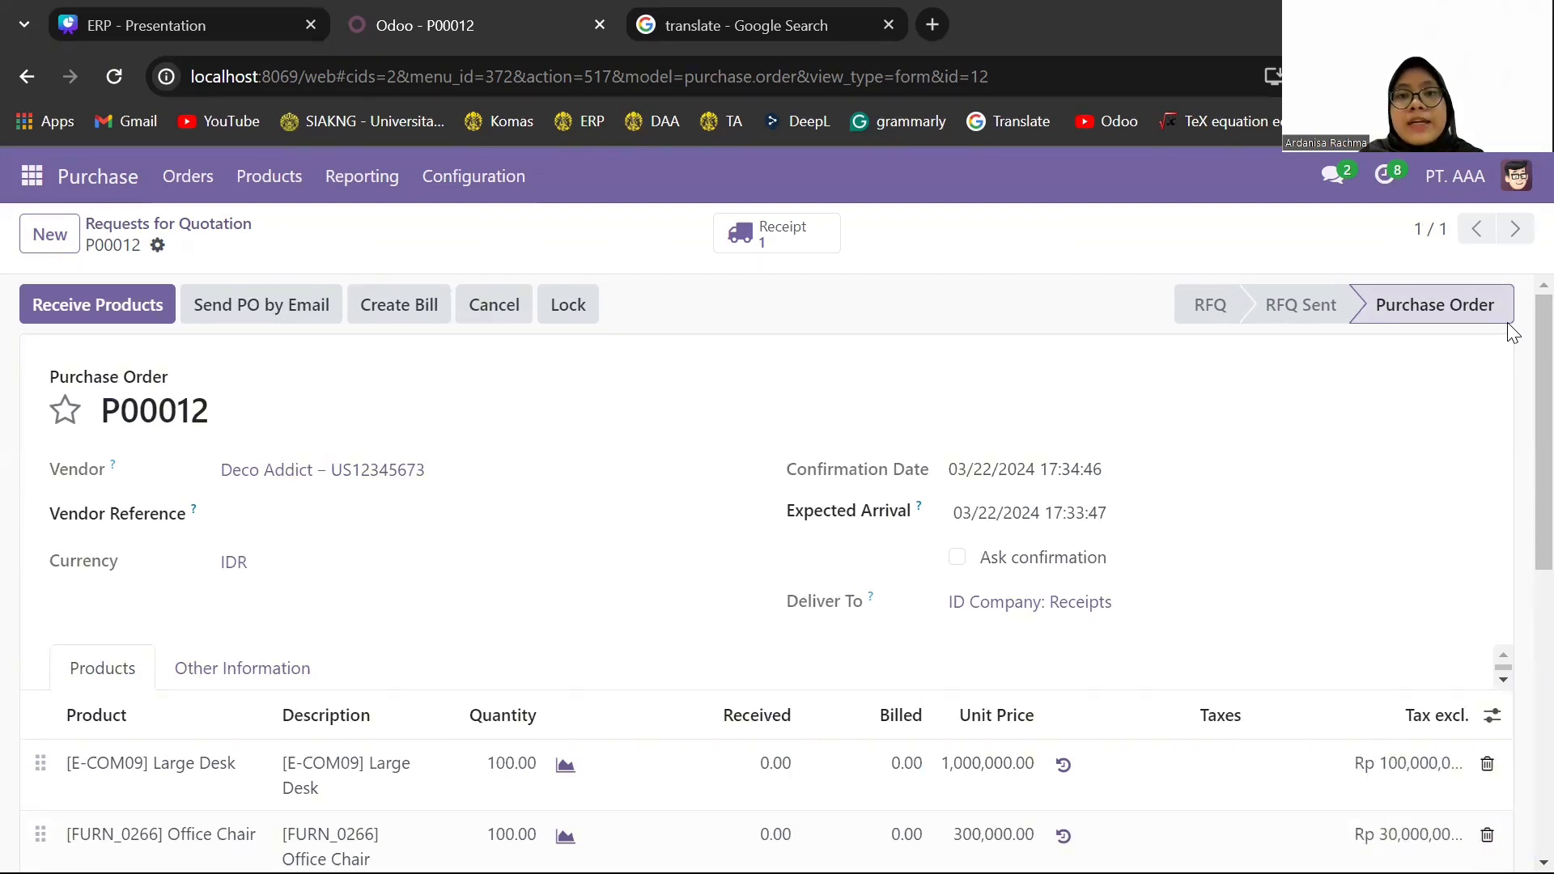
- Open the purchase order's receipt and validate the incoming Large Desk and Office Chair quantities
click(818, 245)
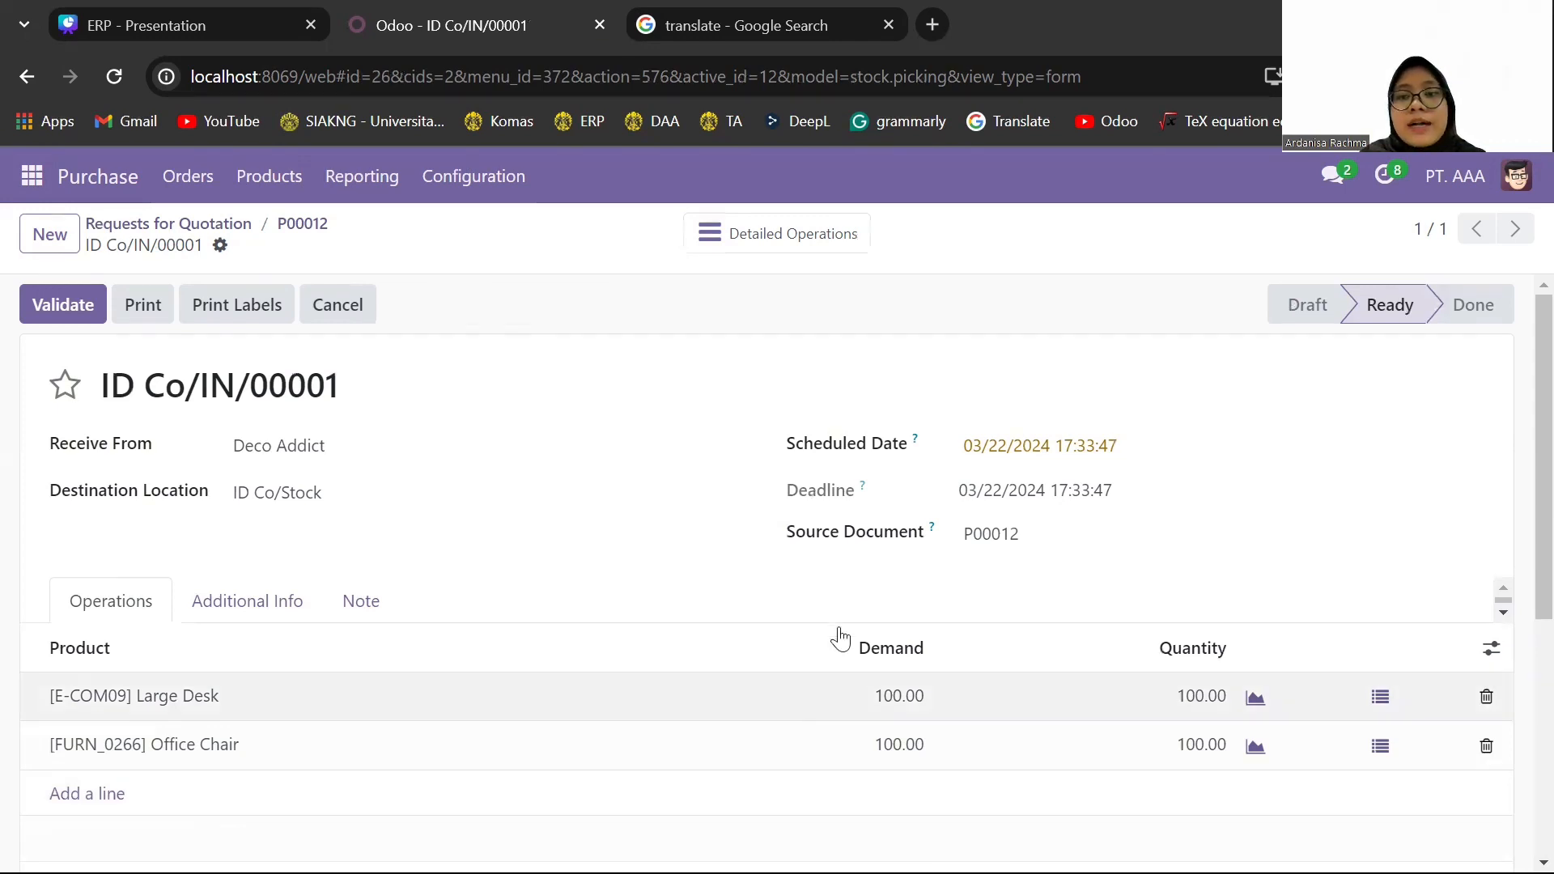
click(46, 316)
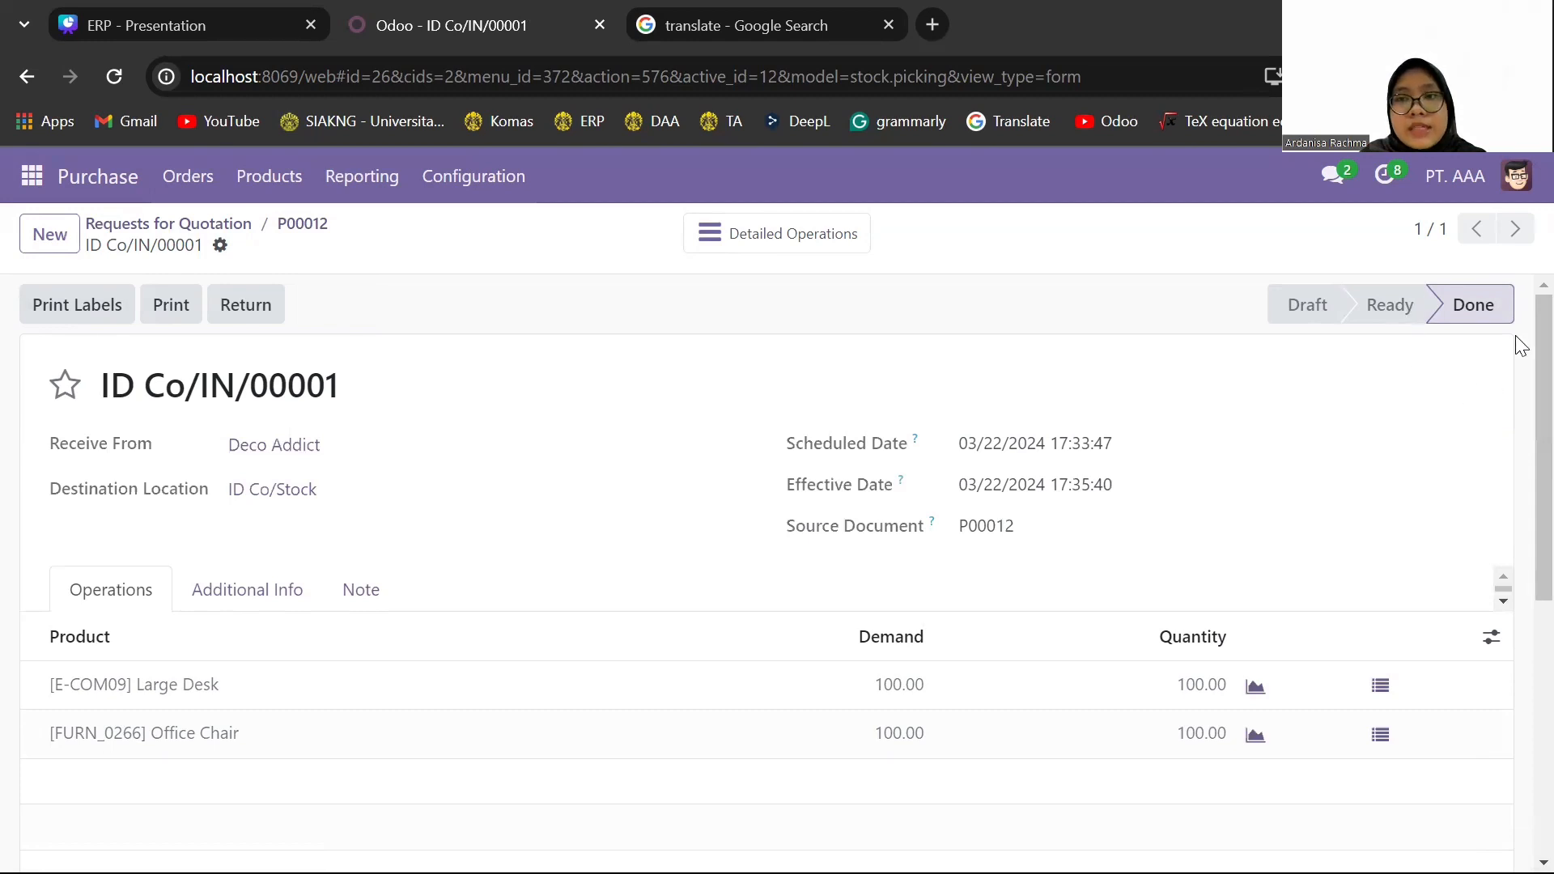
scroll(1521, 346, down, 5)
scroll(1520, 347, up, 5)
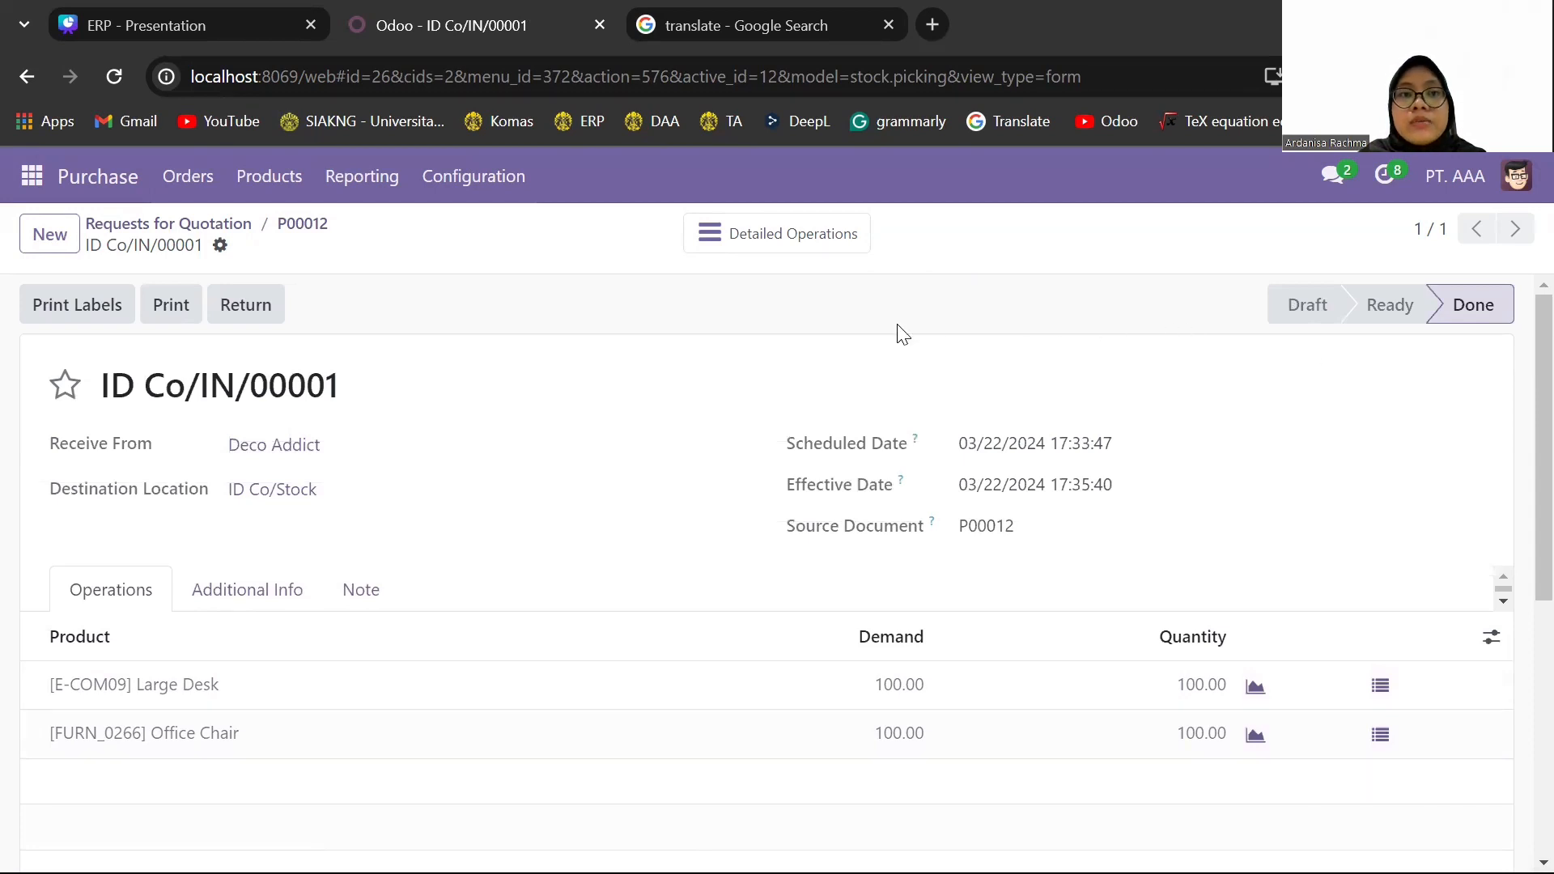
- In a duplicate browser tab, open Accounting's journal entries and examine the receipt's inventory valuation entries for Large Desk and Office Chair
right_click(412, 23)
click(544, 242)
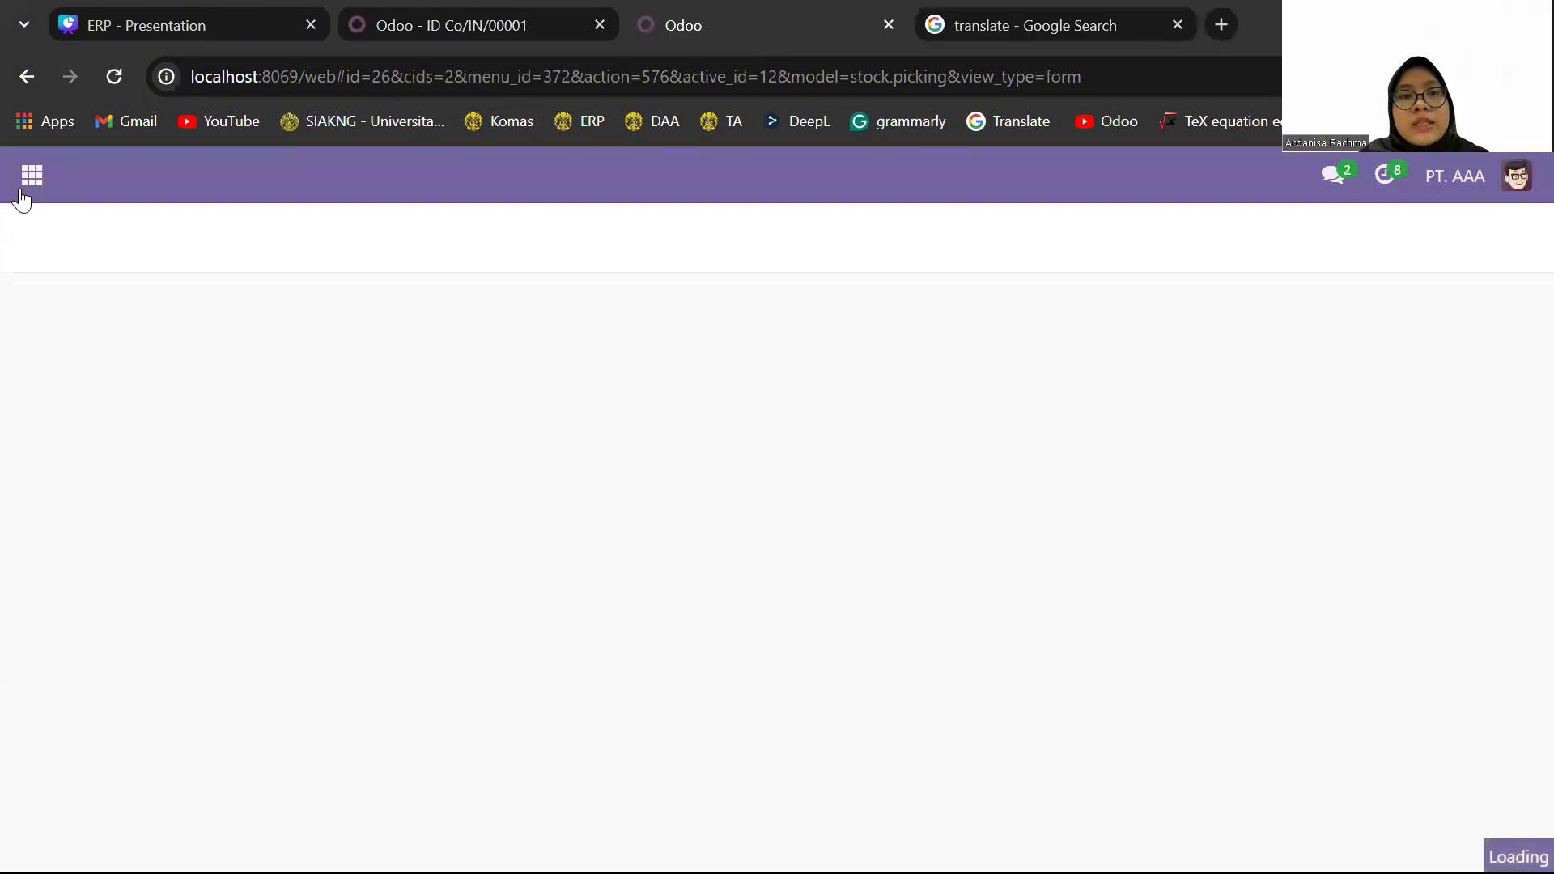
click(30, 175)
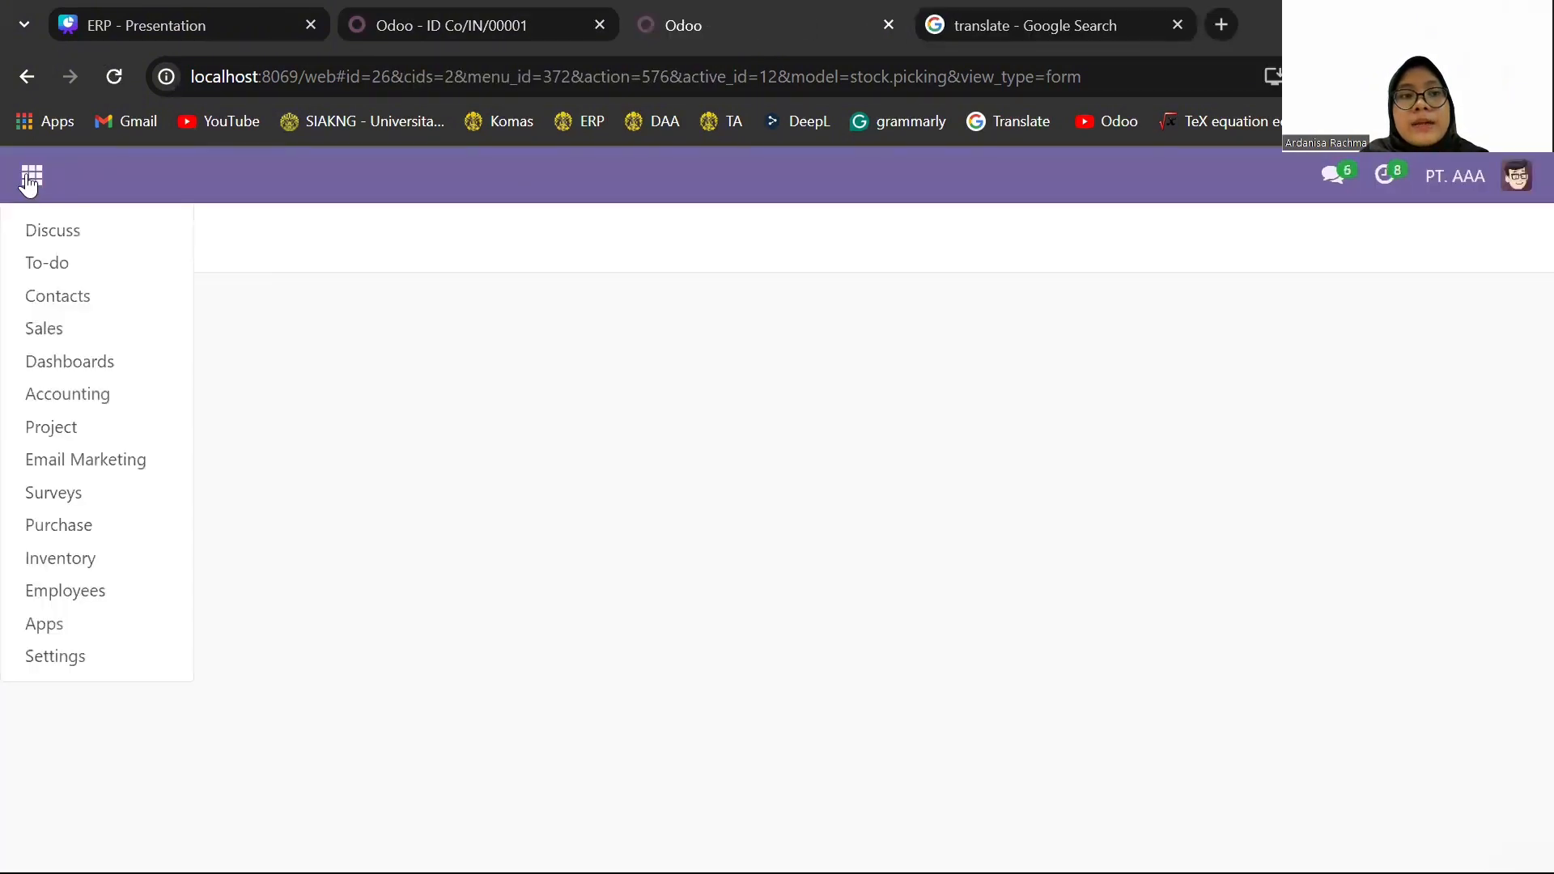
click(128, 396)
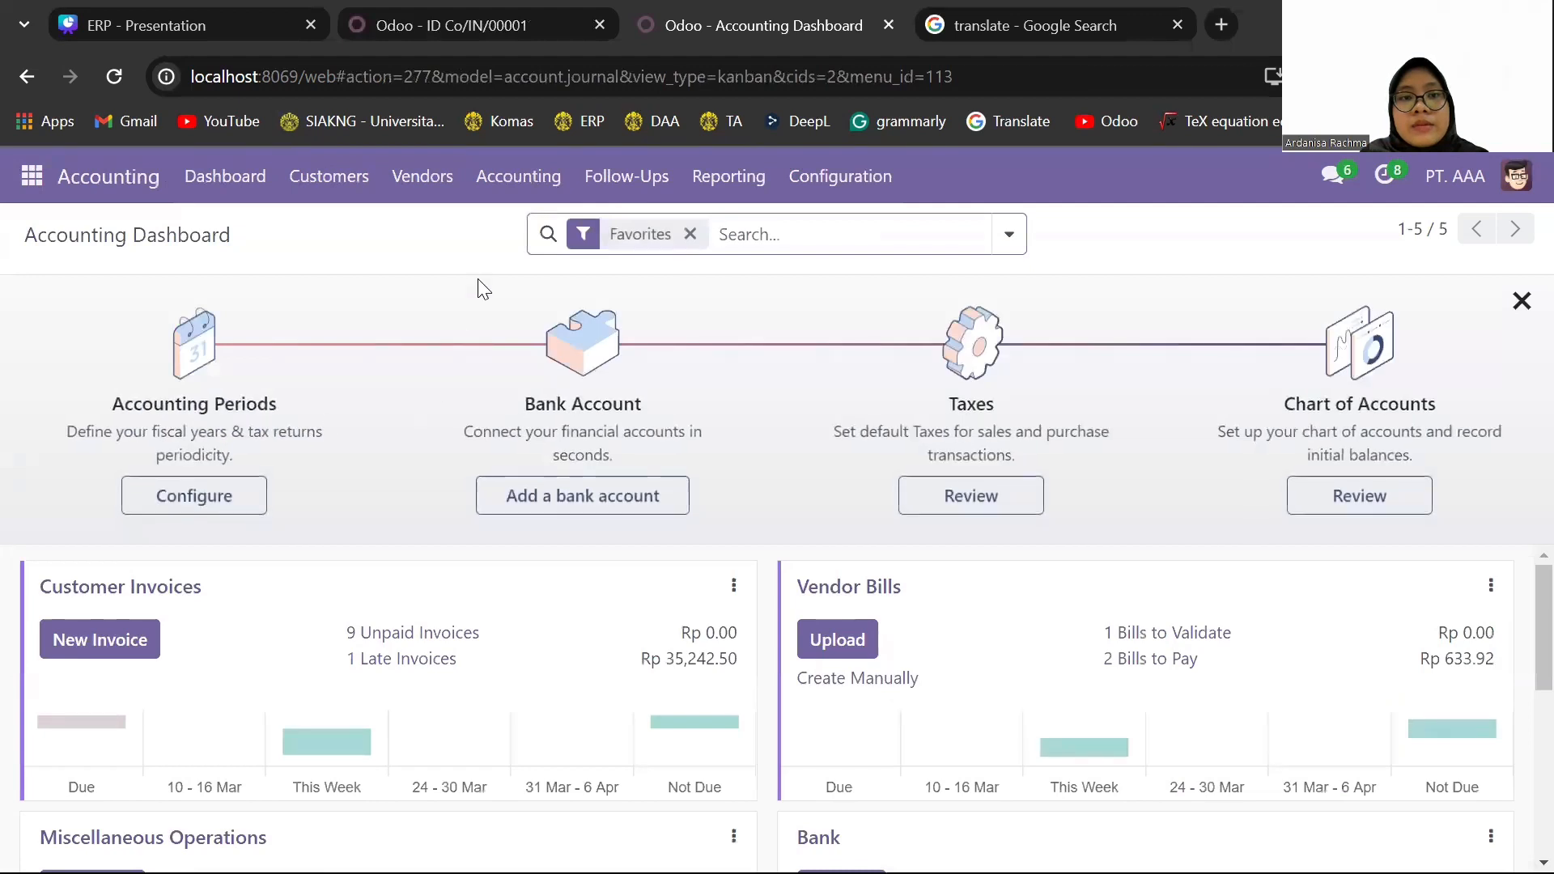
click(522, 177)
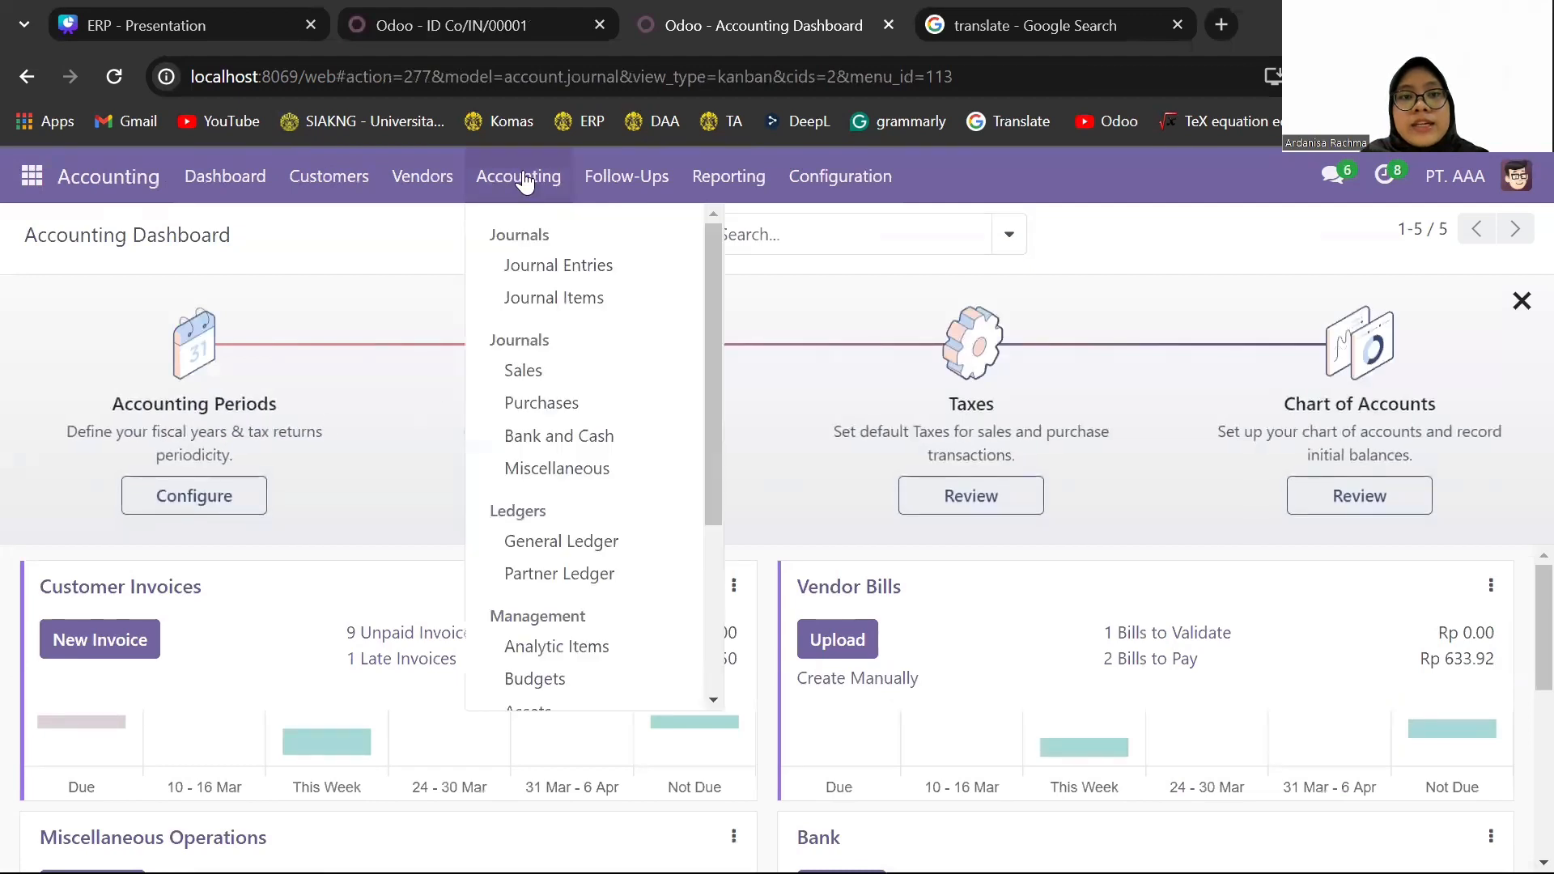
click(598, 278)
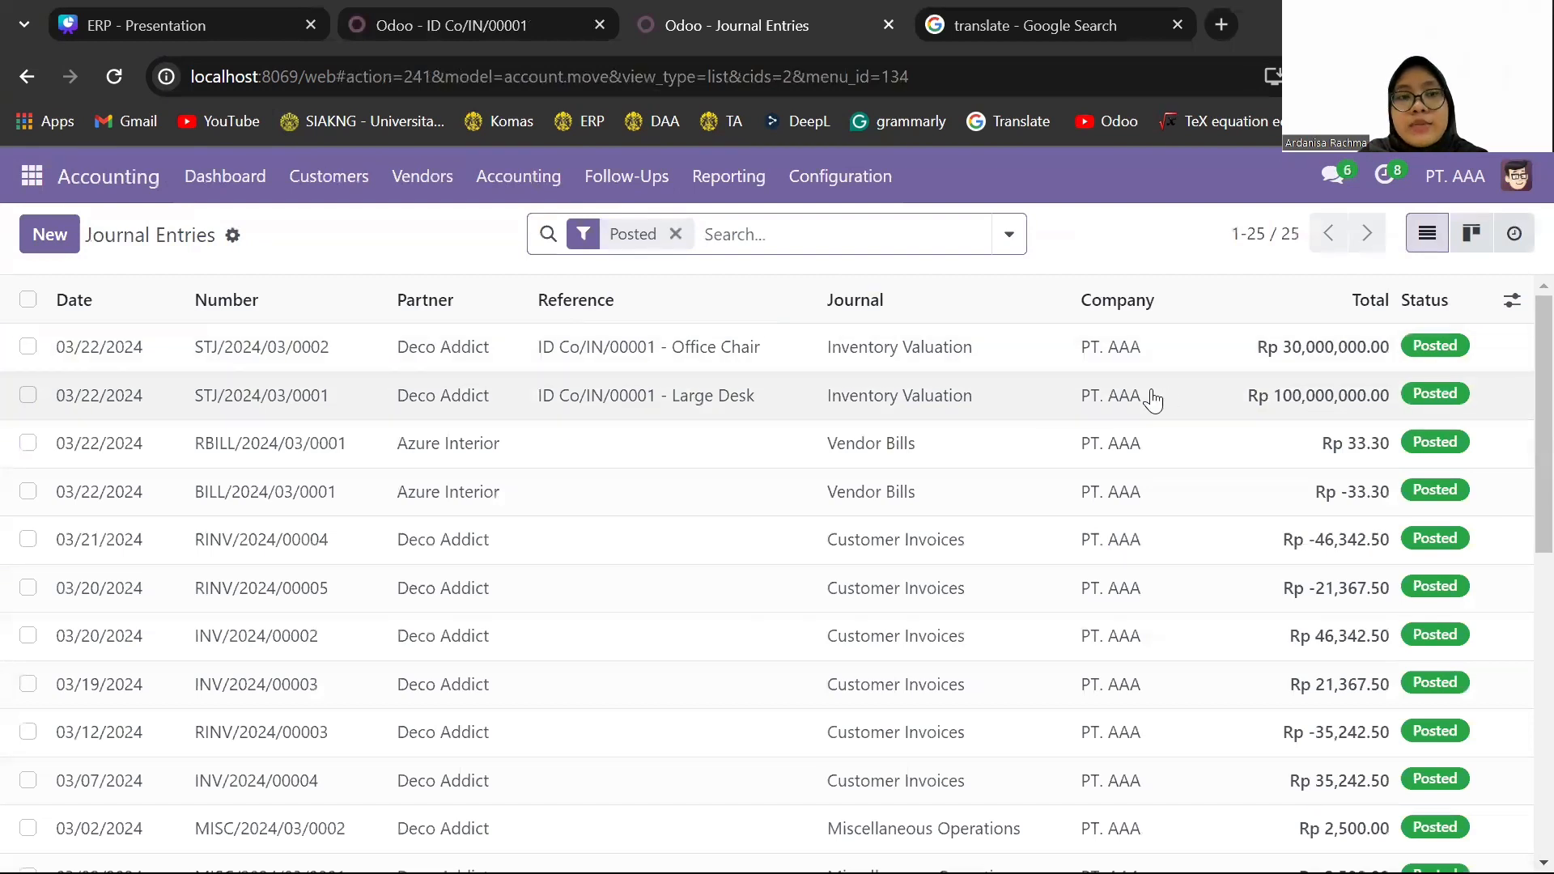
click(719, 395)
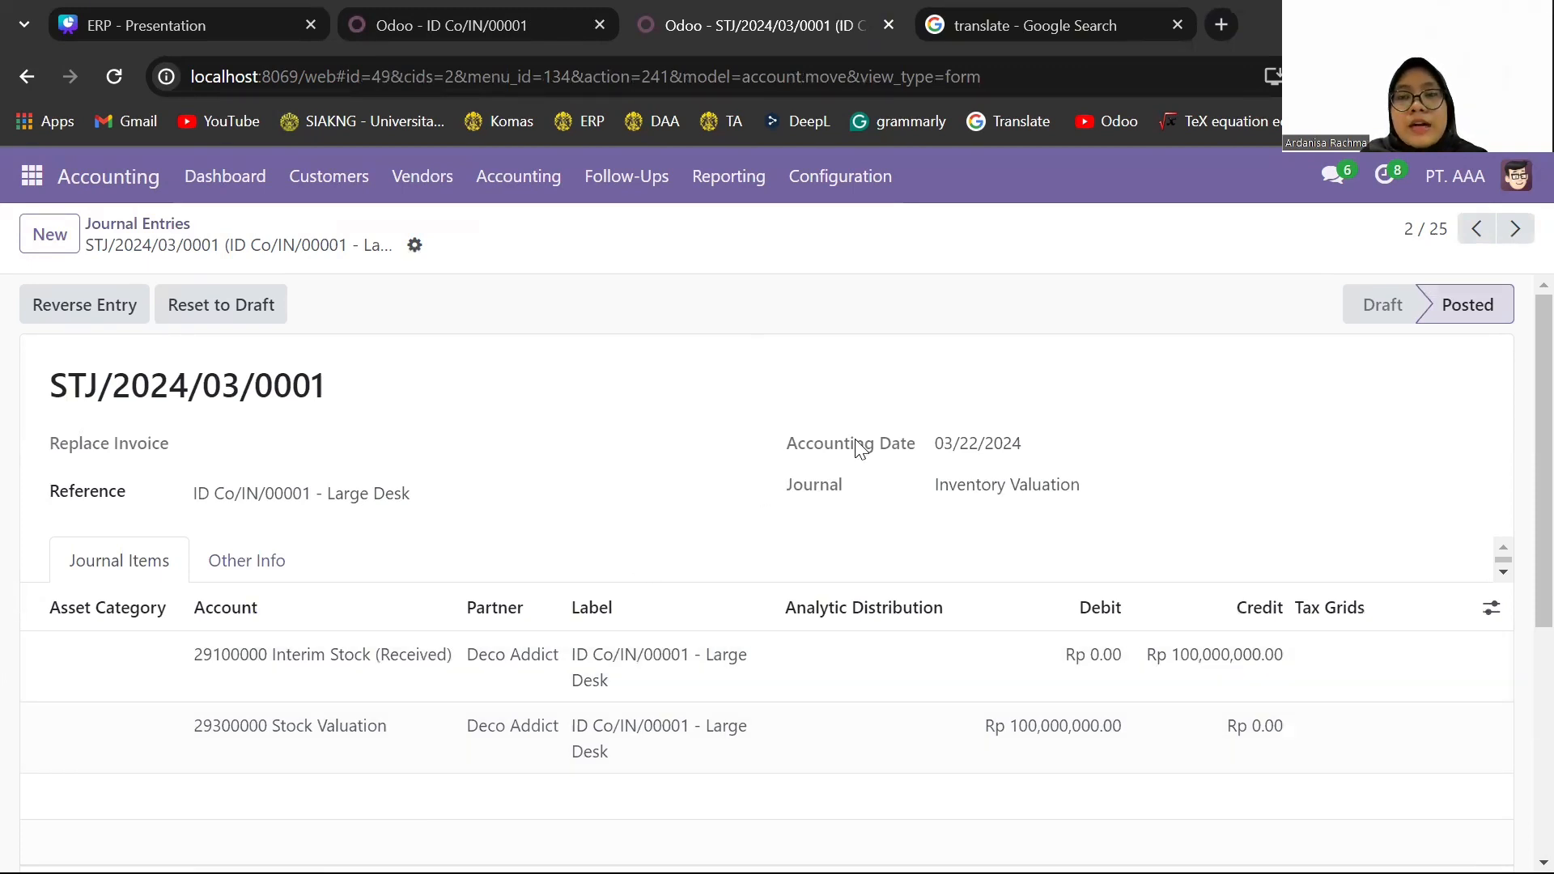
click(1474, 229)
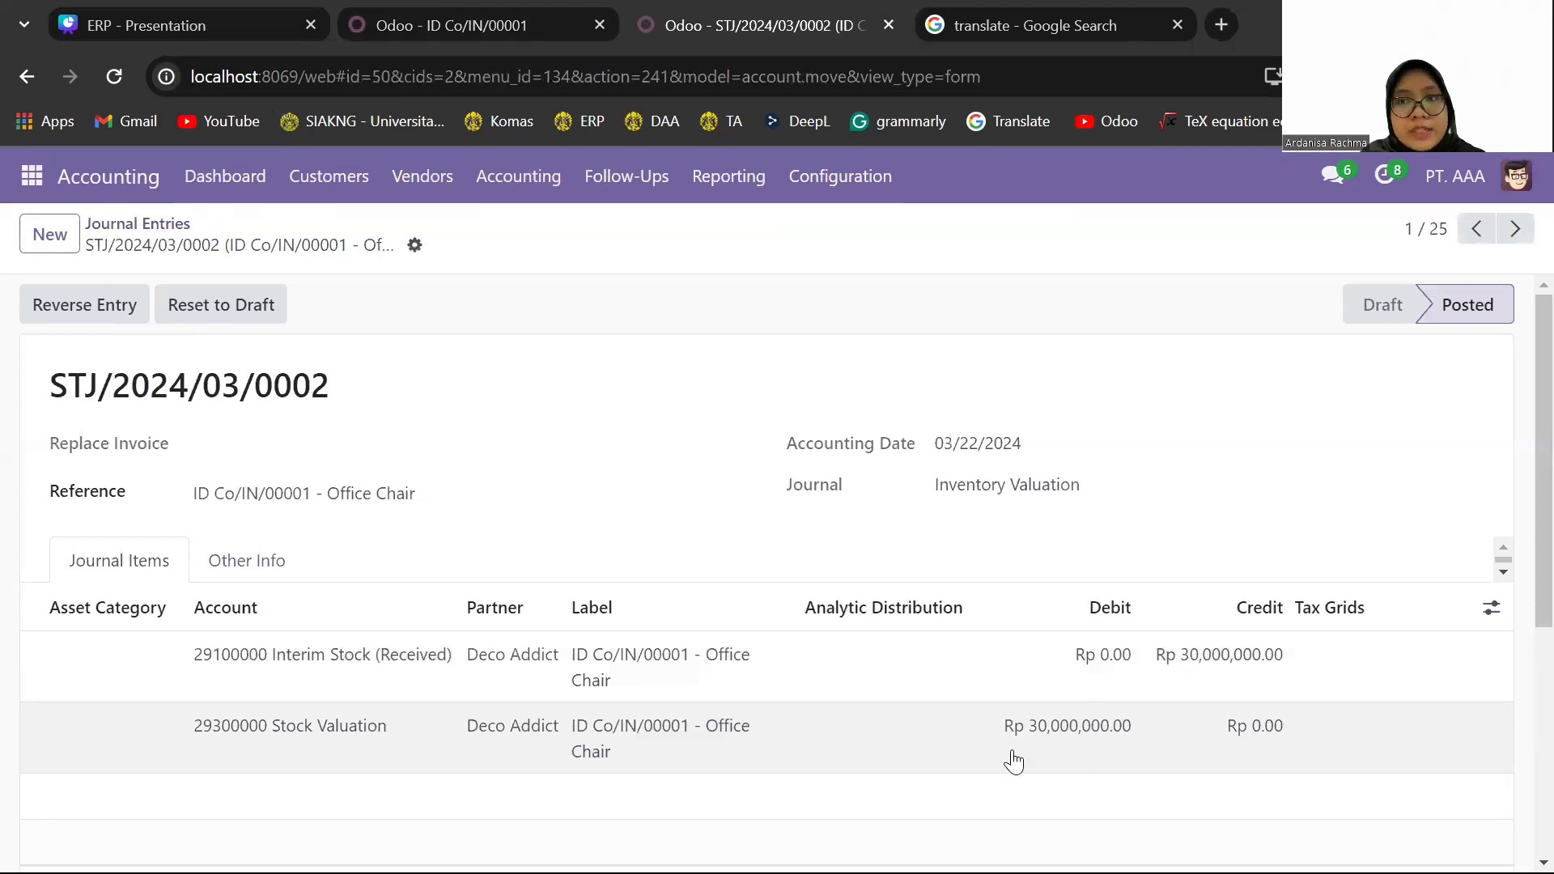
- Return to the receipt's browser tab and create a new Sales quotation with Azure Interior as the customer
click(484, 36)
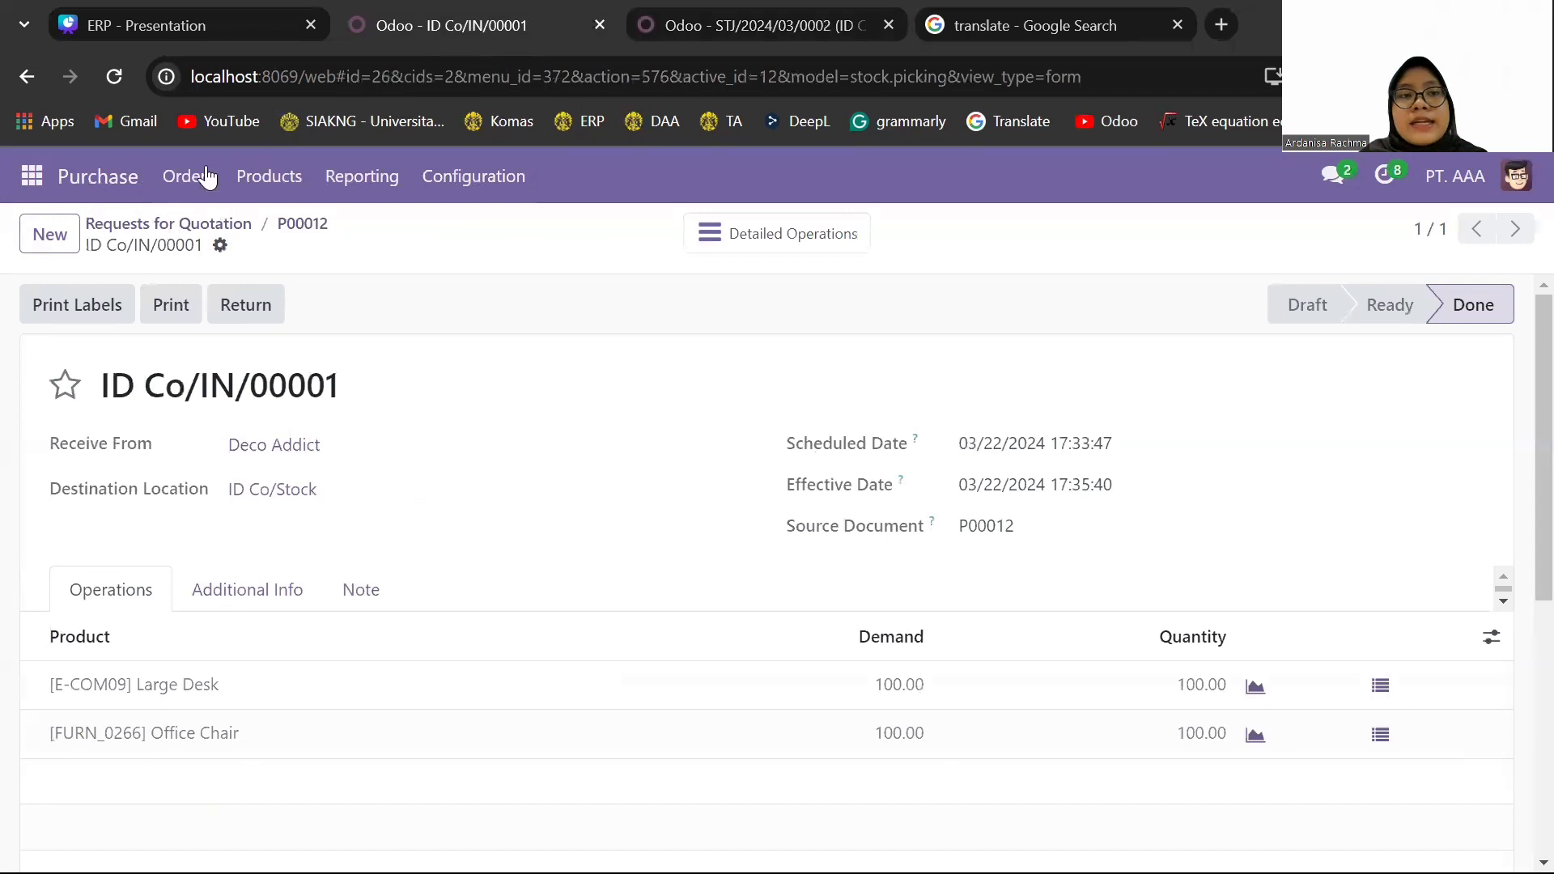
click(34, 179)
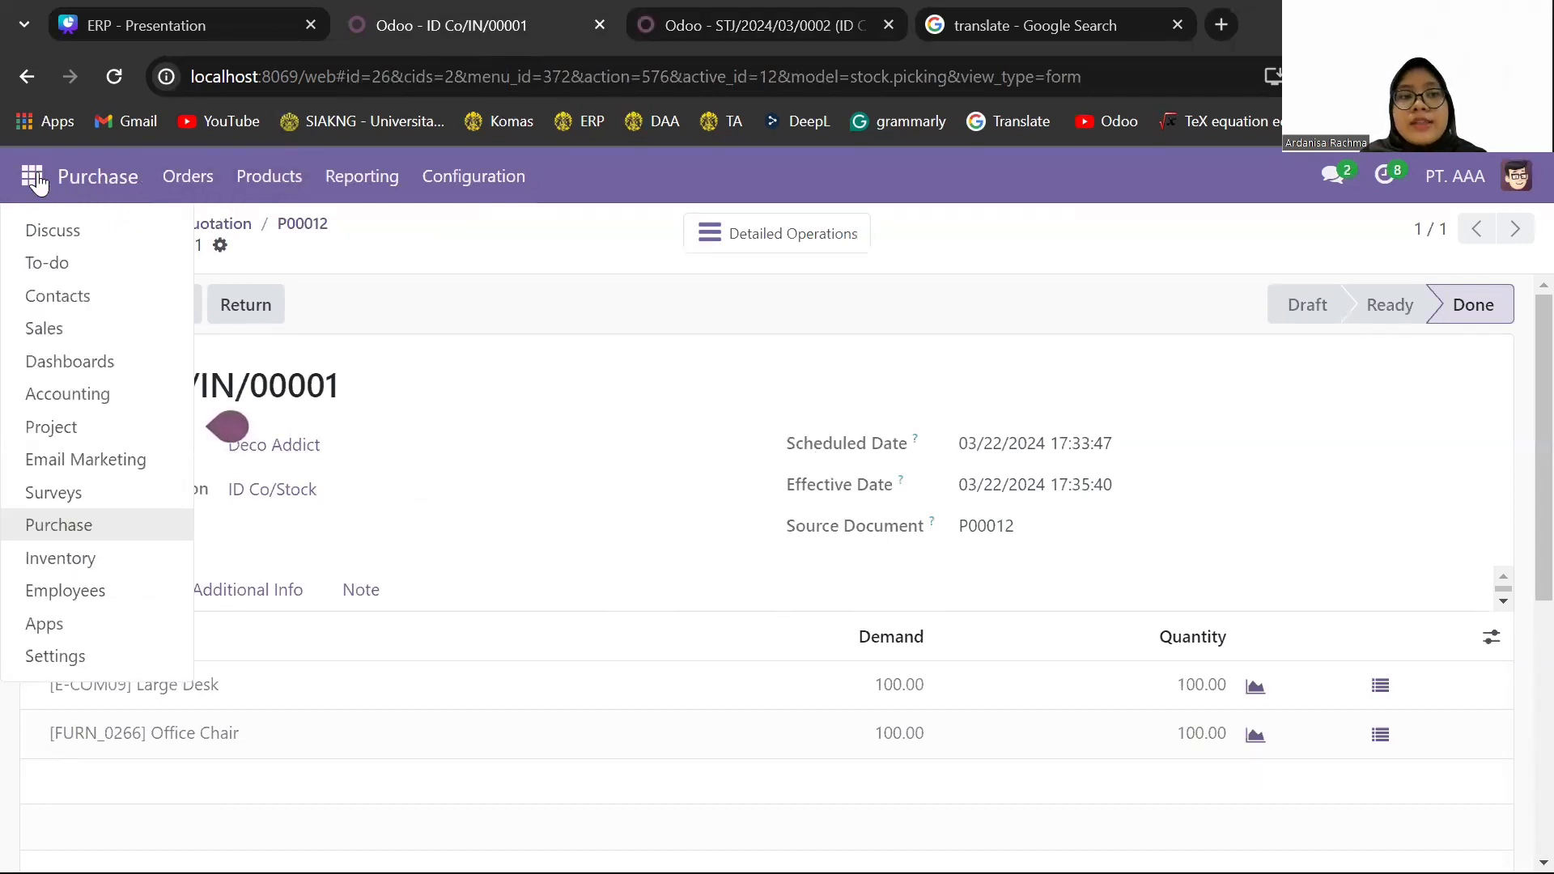
click(81, 336)
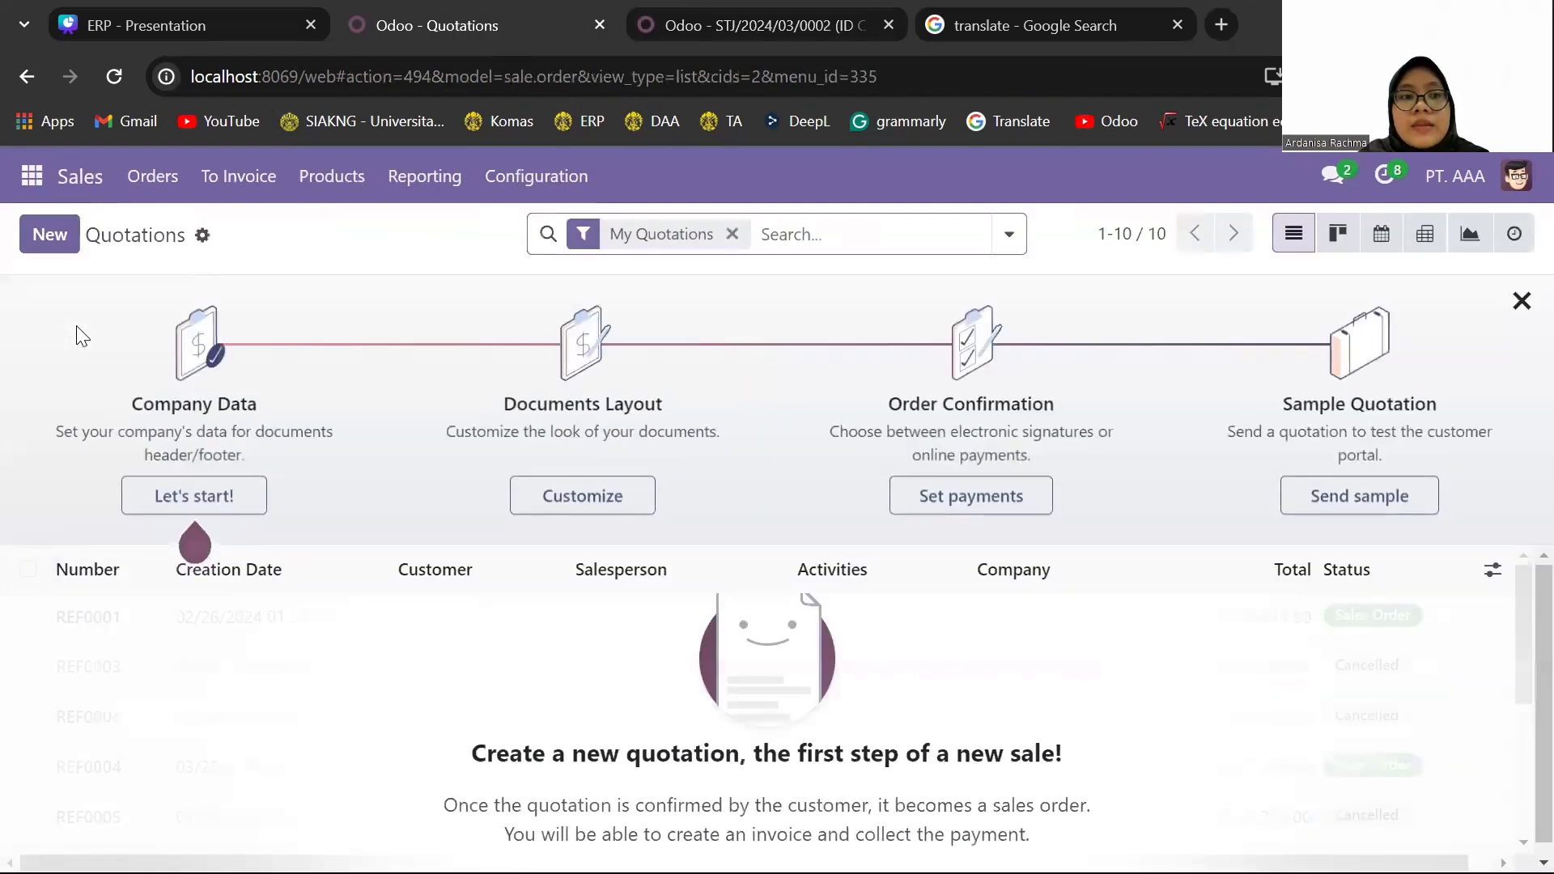
click(65, 243)
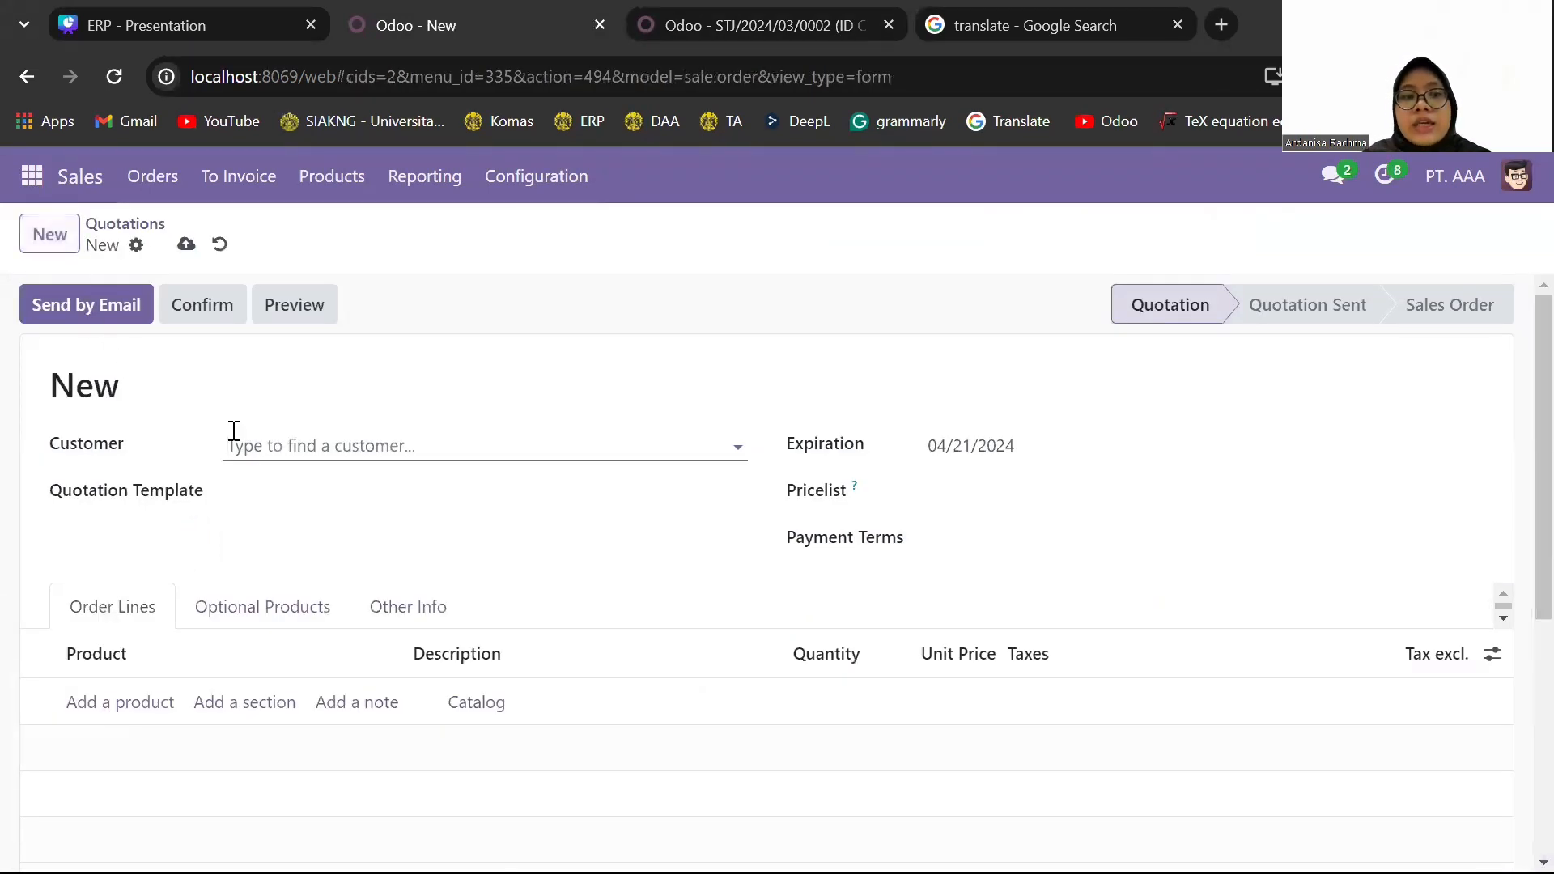
text(azure)
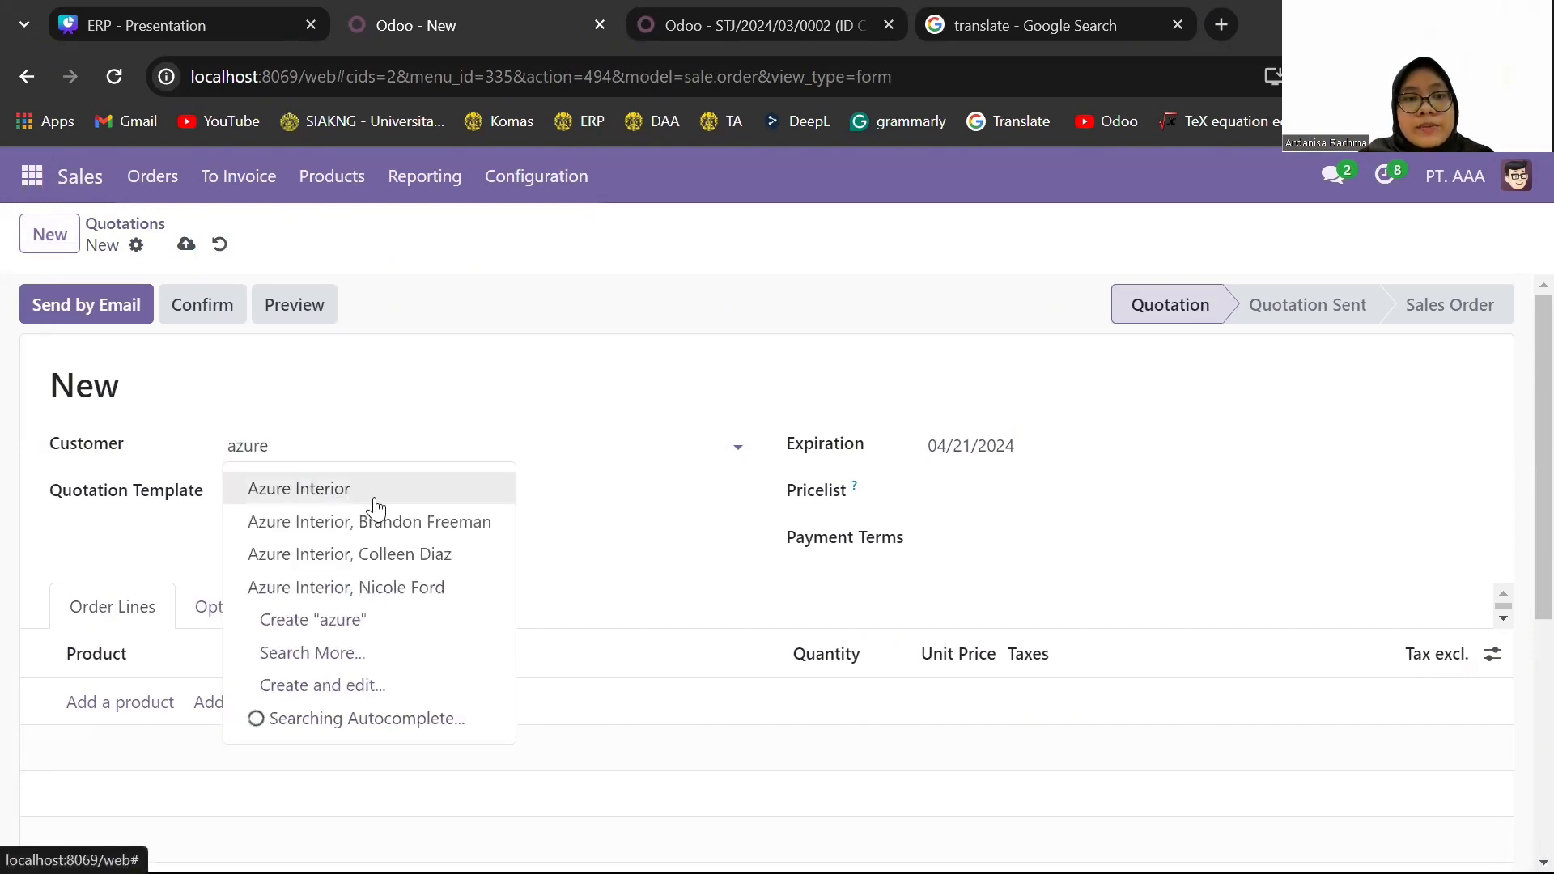
click(375, 495)
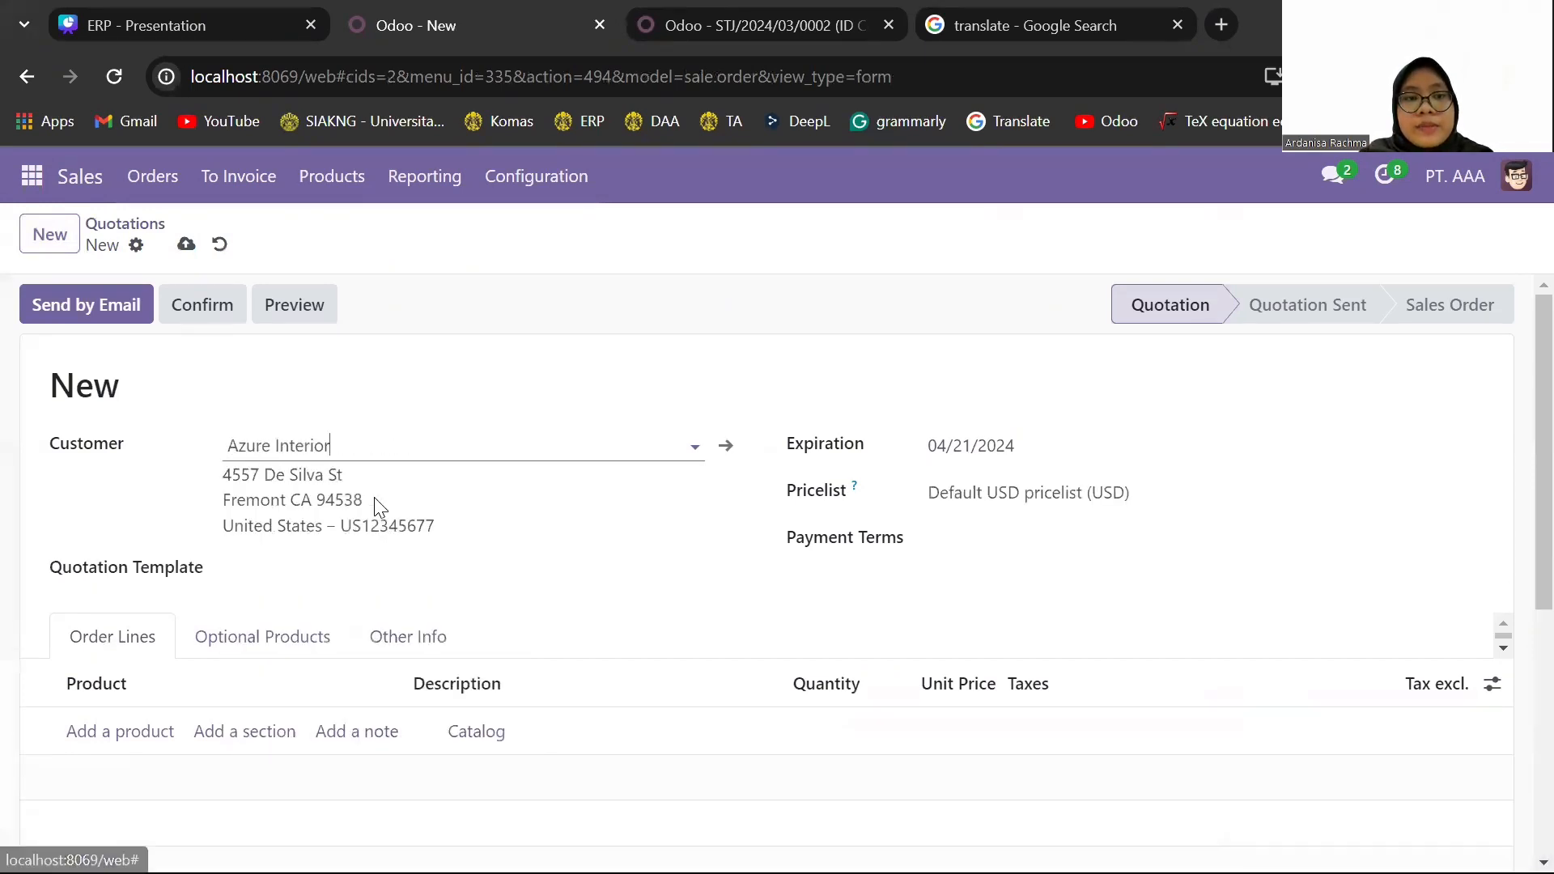
- Add a Large Desk [E-COM09] line with quantity 50 to the sales quotation
click(154, 732)
text(large)
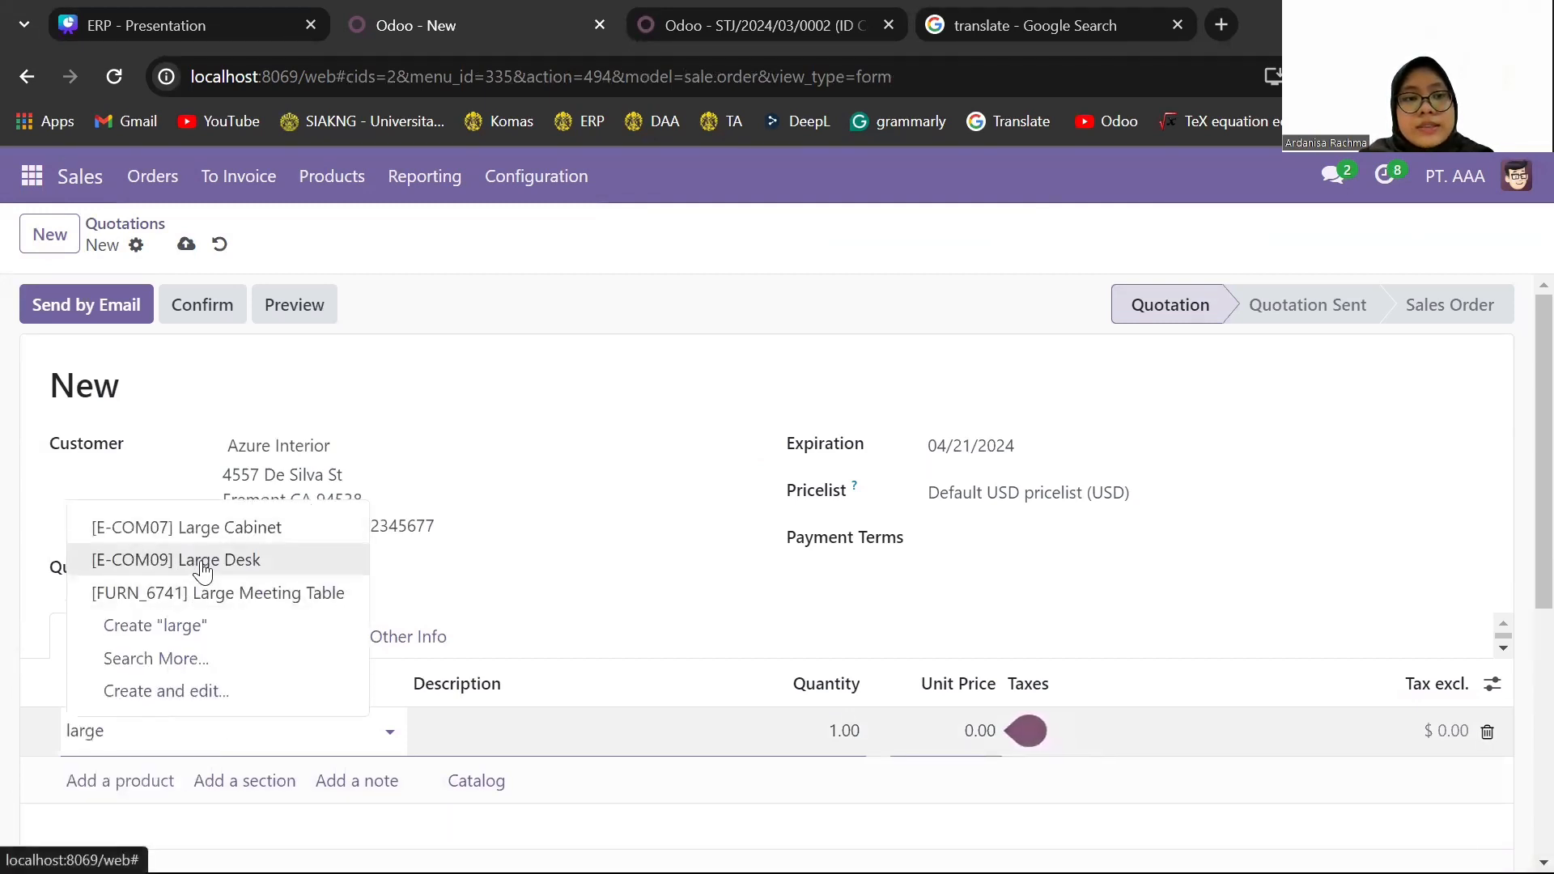
click(202, 560)
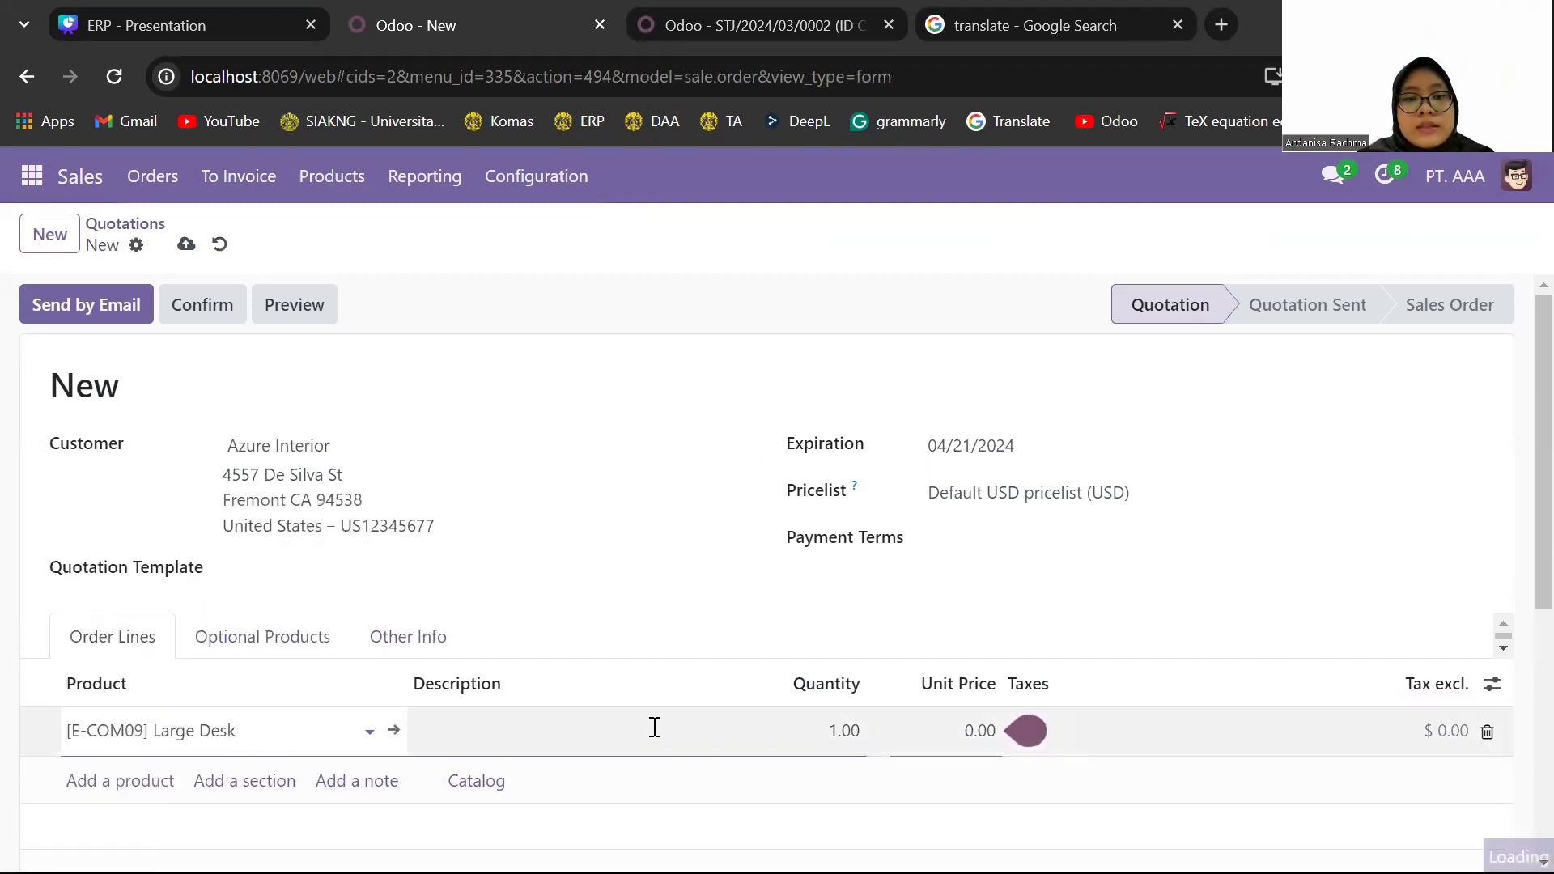
click(840, 752)
text(50)
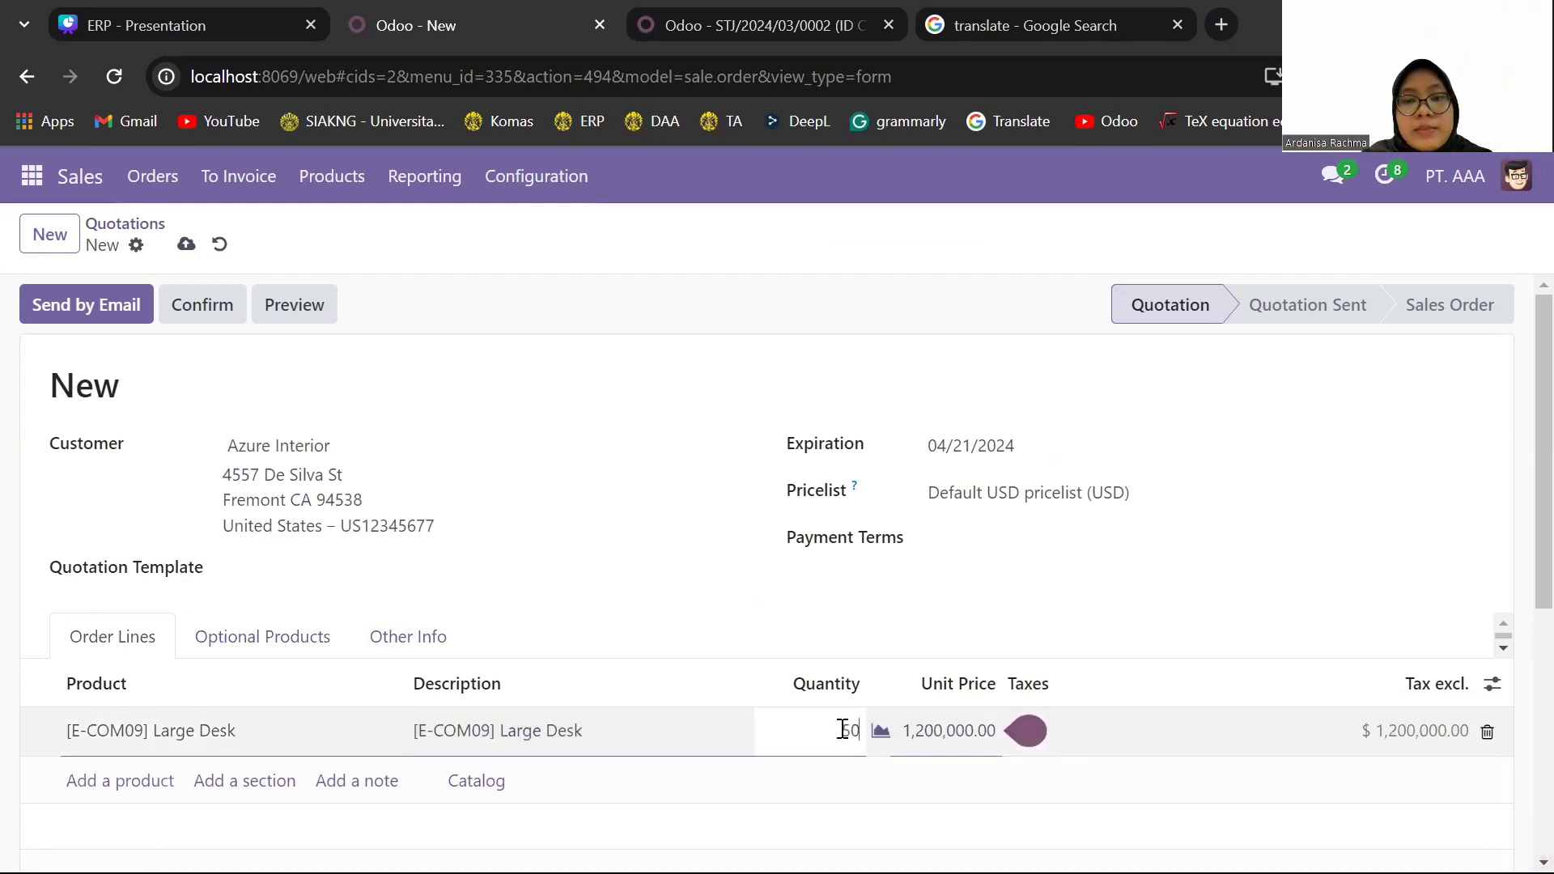
click(893, 764)
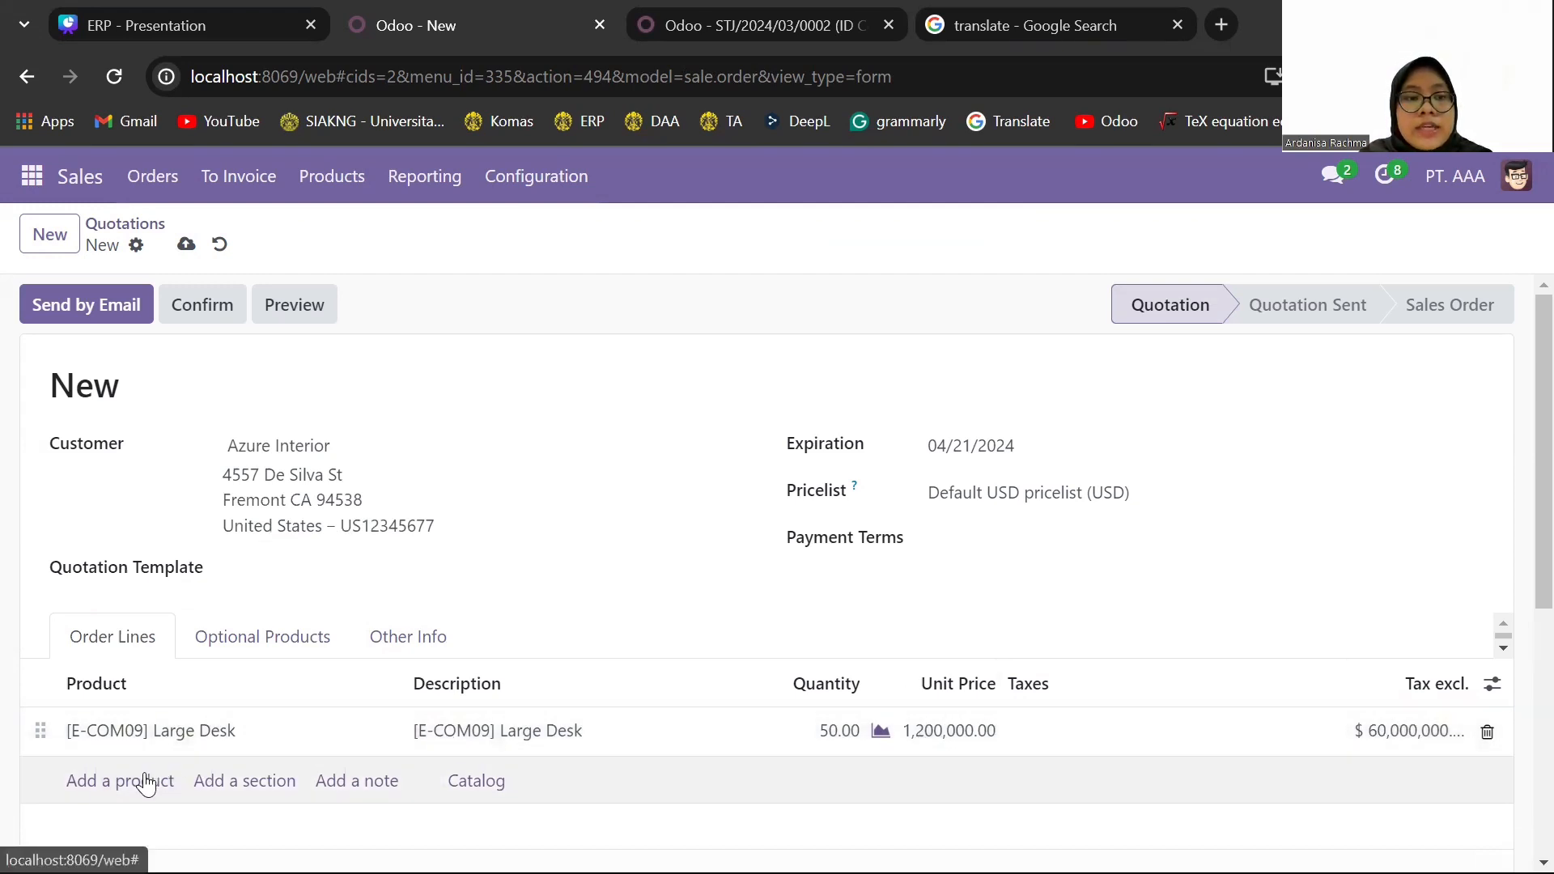
- Add an Office Chair [FURN_0266] line with quantity 100 to the sales quotation
click(146, 782)
text(offi)
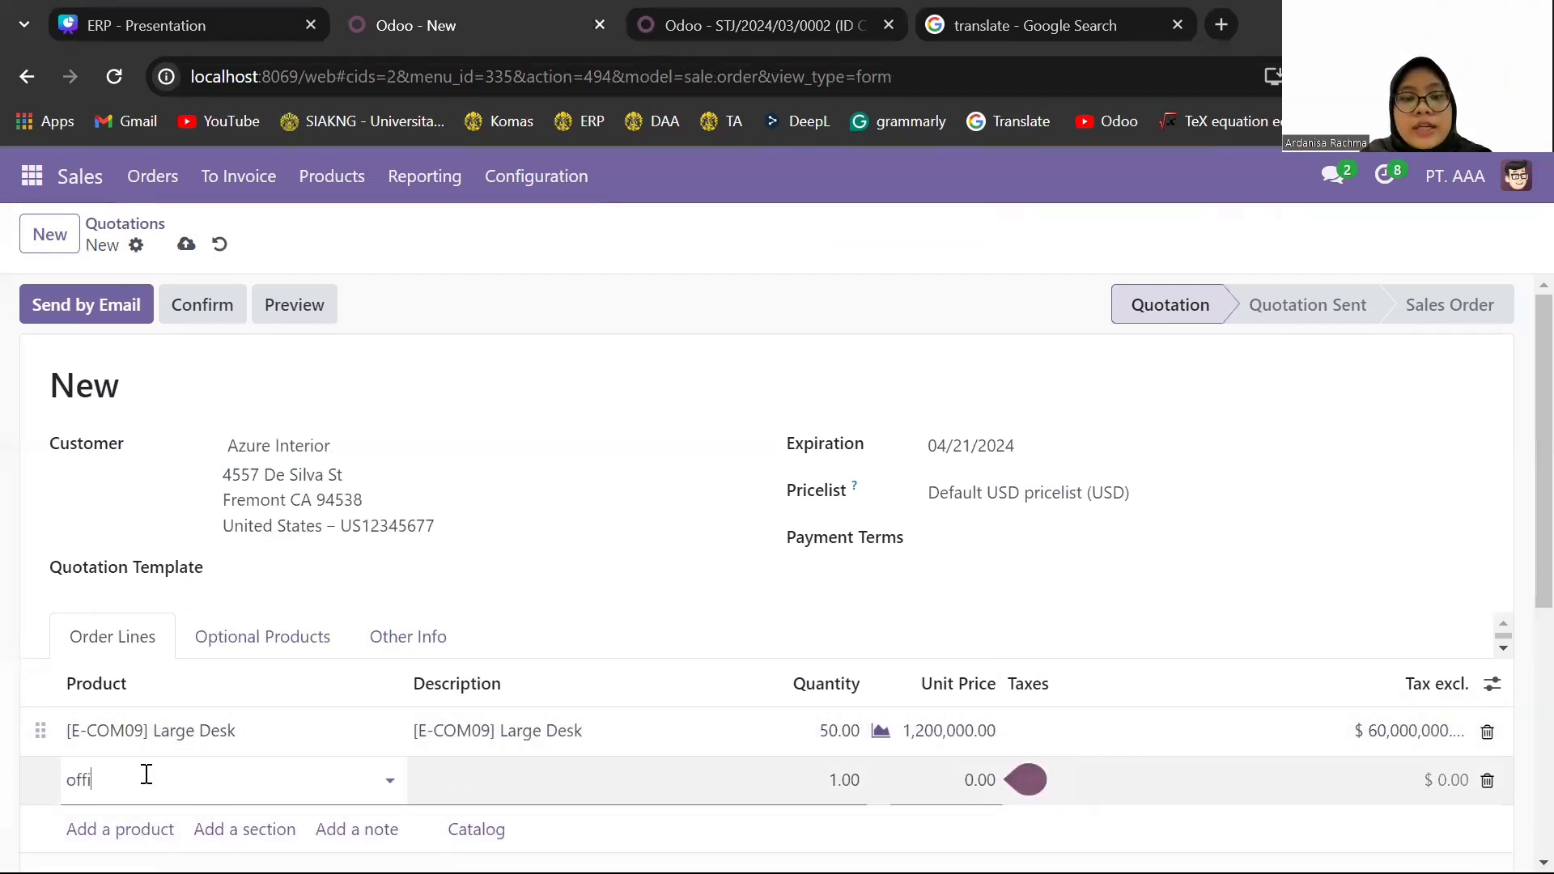
text(ce cha)
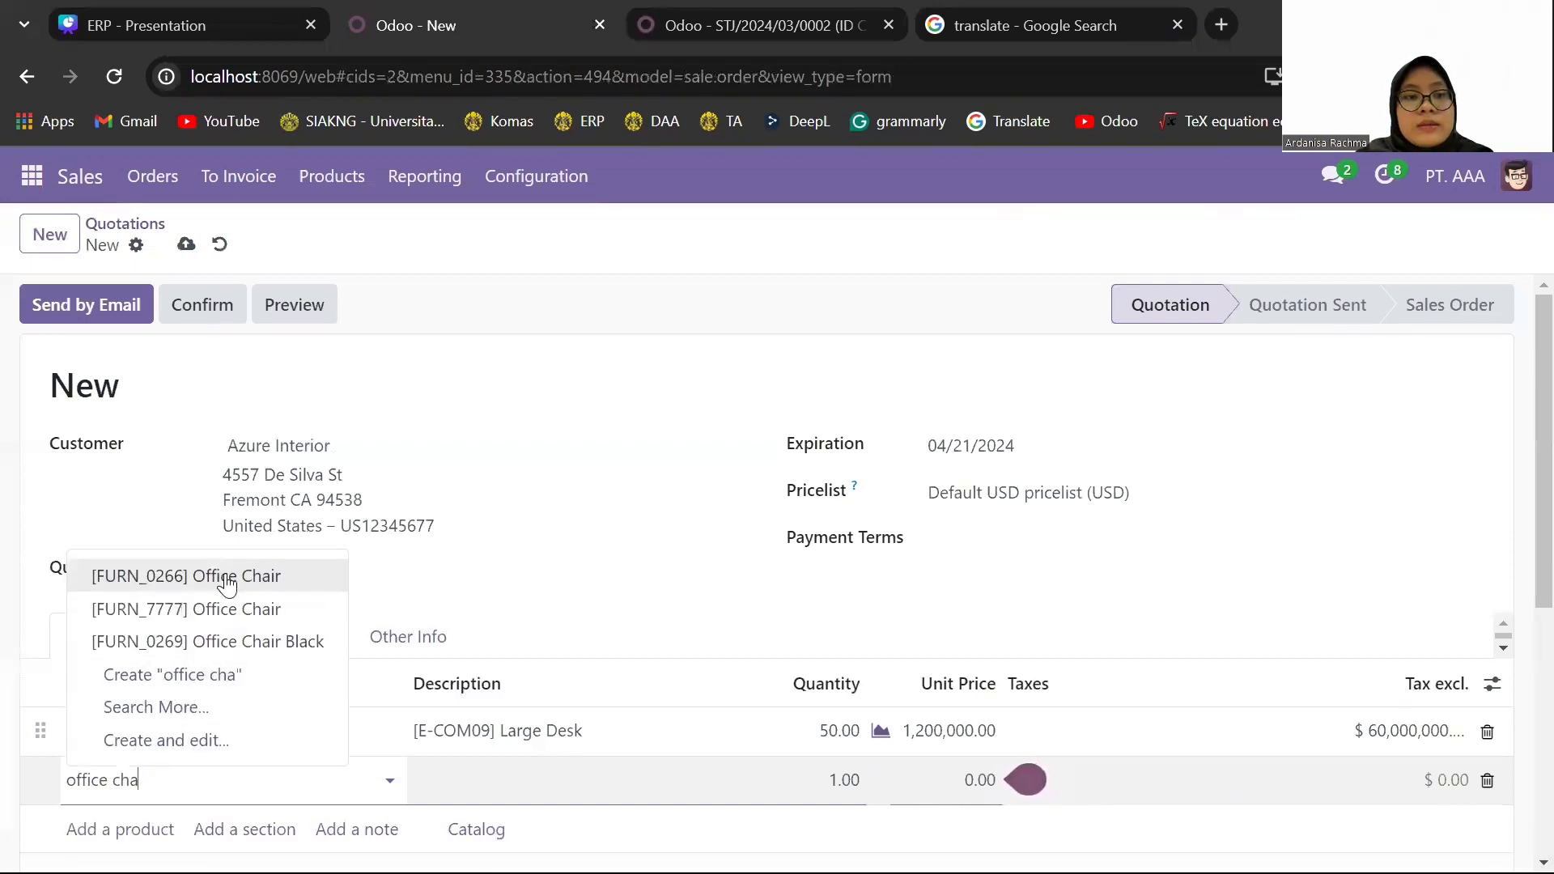
click(226, 578)
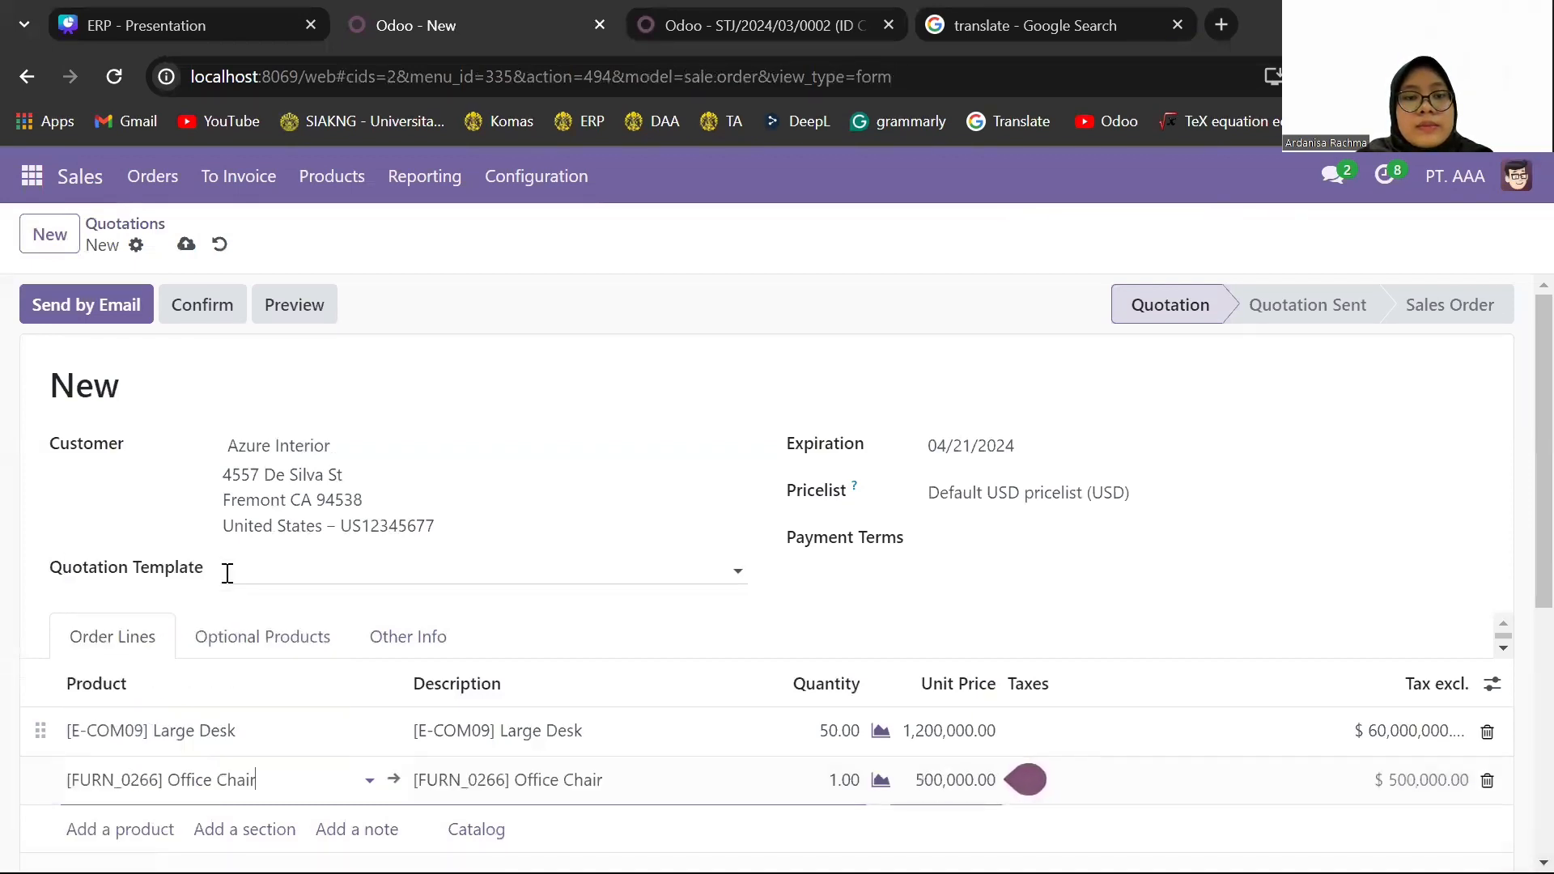
click(844, 779)
text(100)
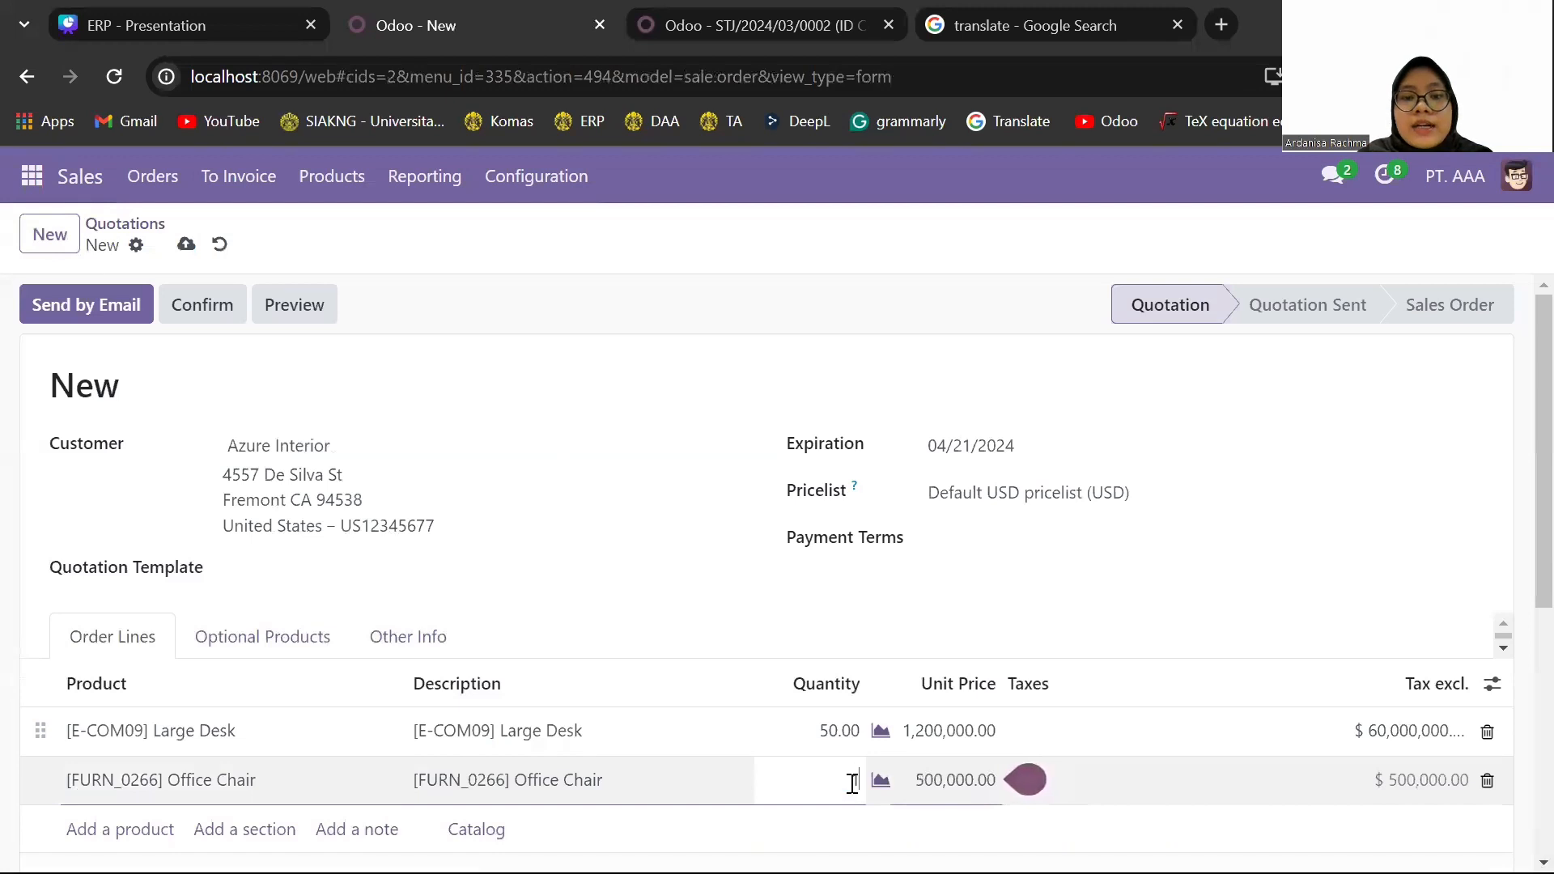
click(1123, 780)
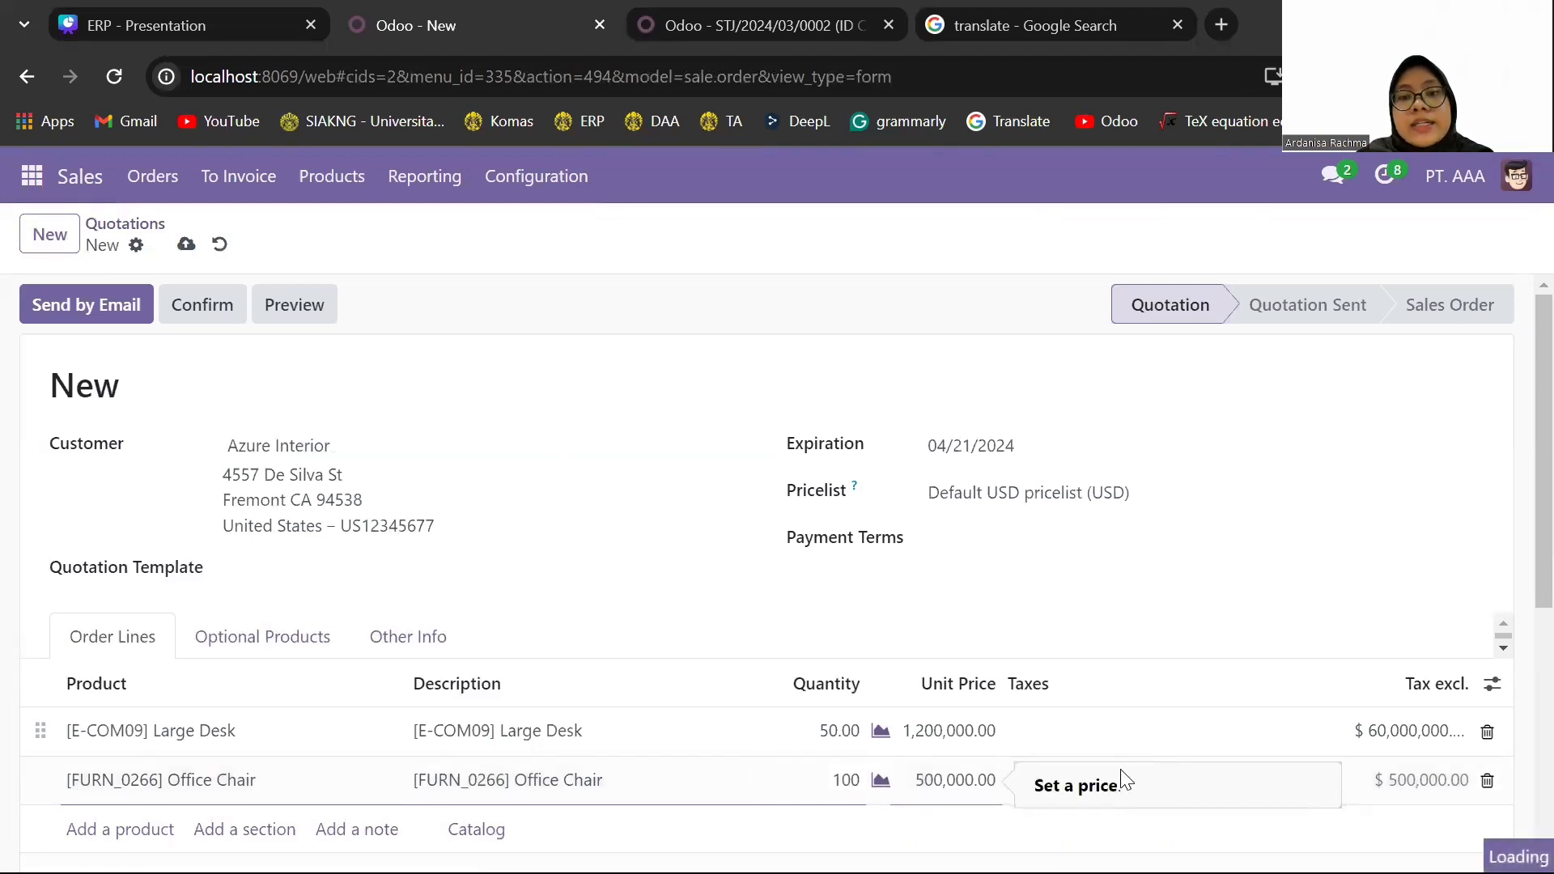
- Confirm the Azure Interior quotation as a sales order and validate its delivery, accepting the SMS confirmation
click(1003, 808)
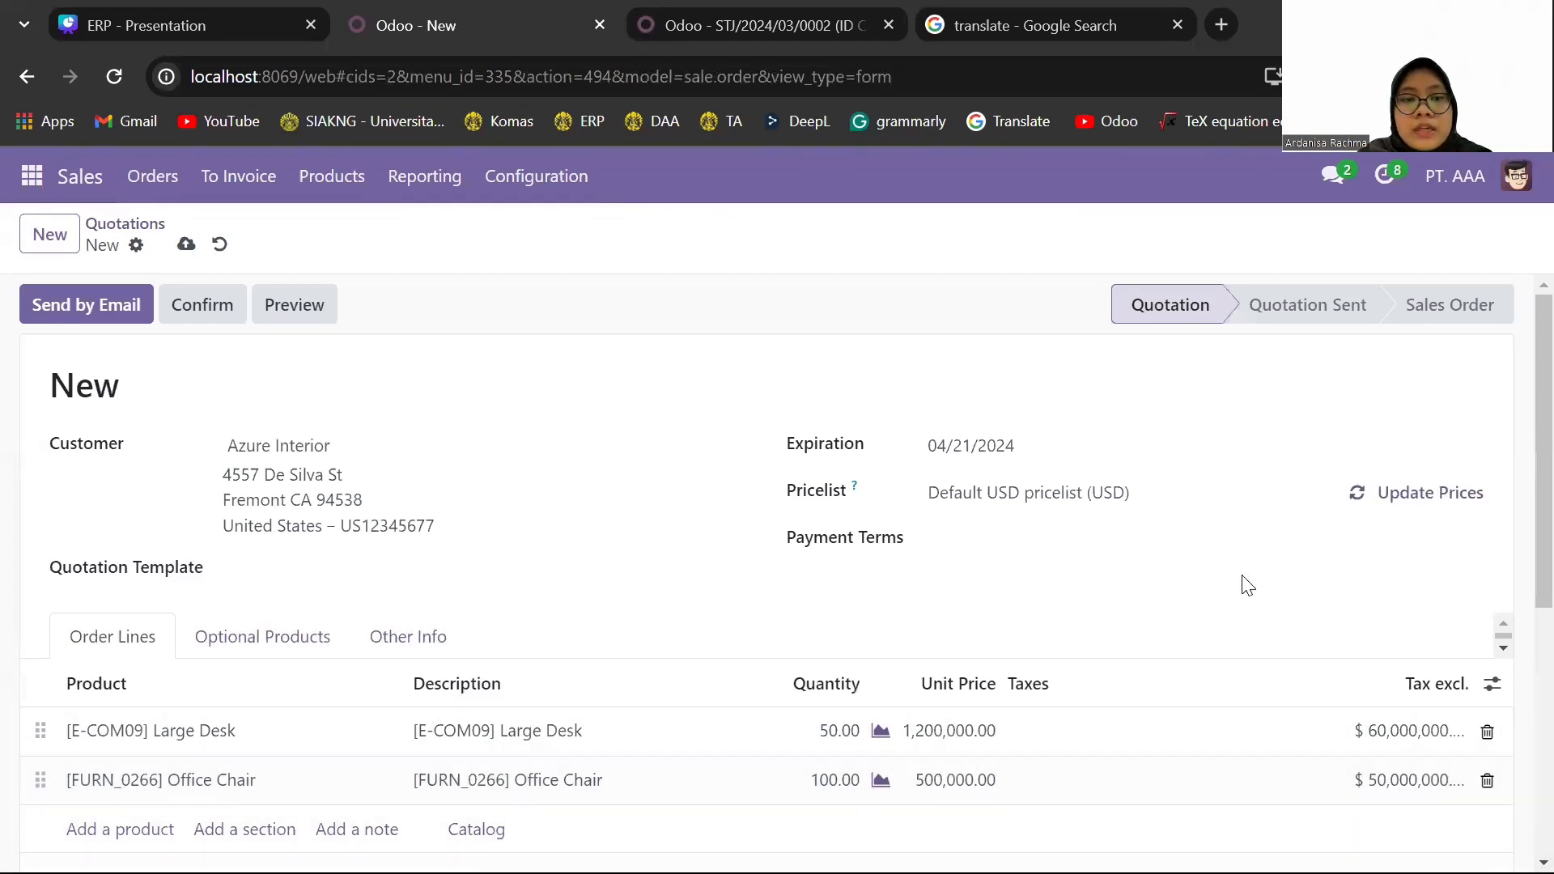
click(193, 304)
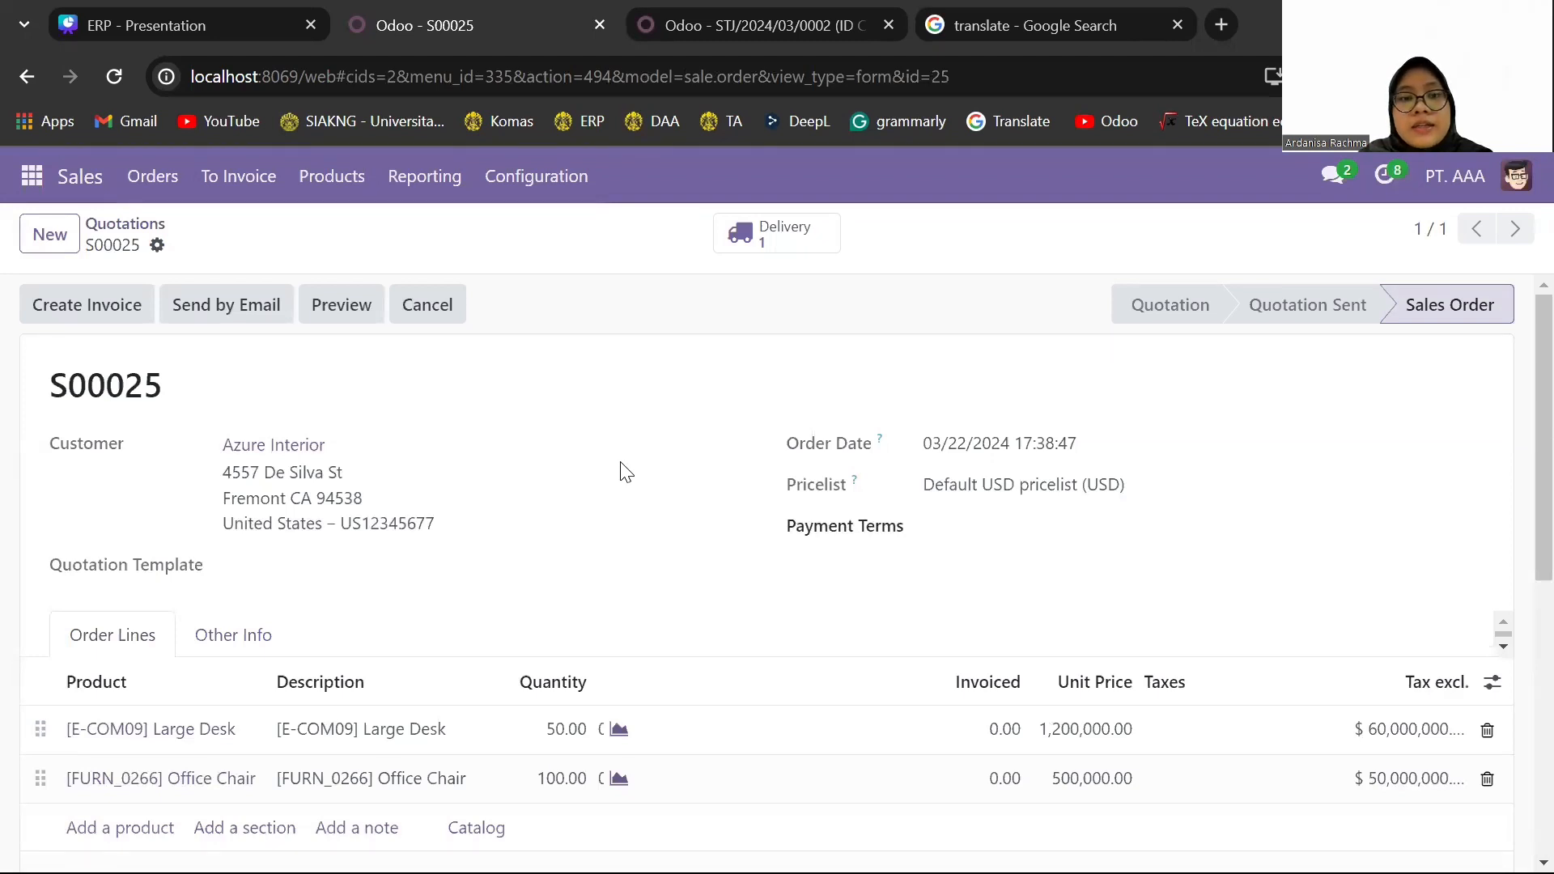
click(807, 243)
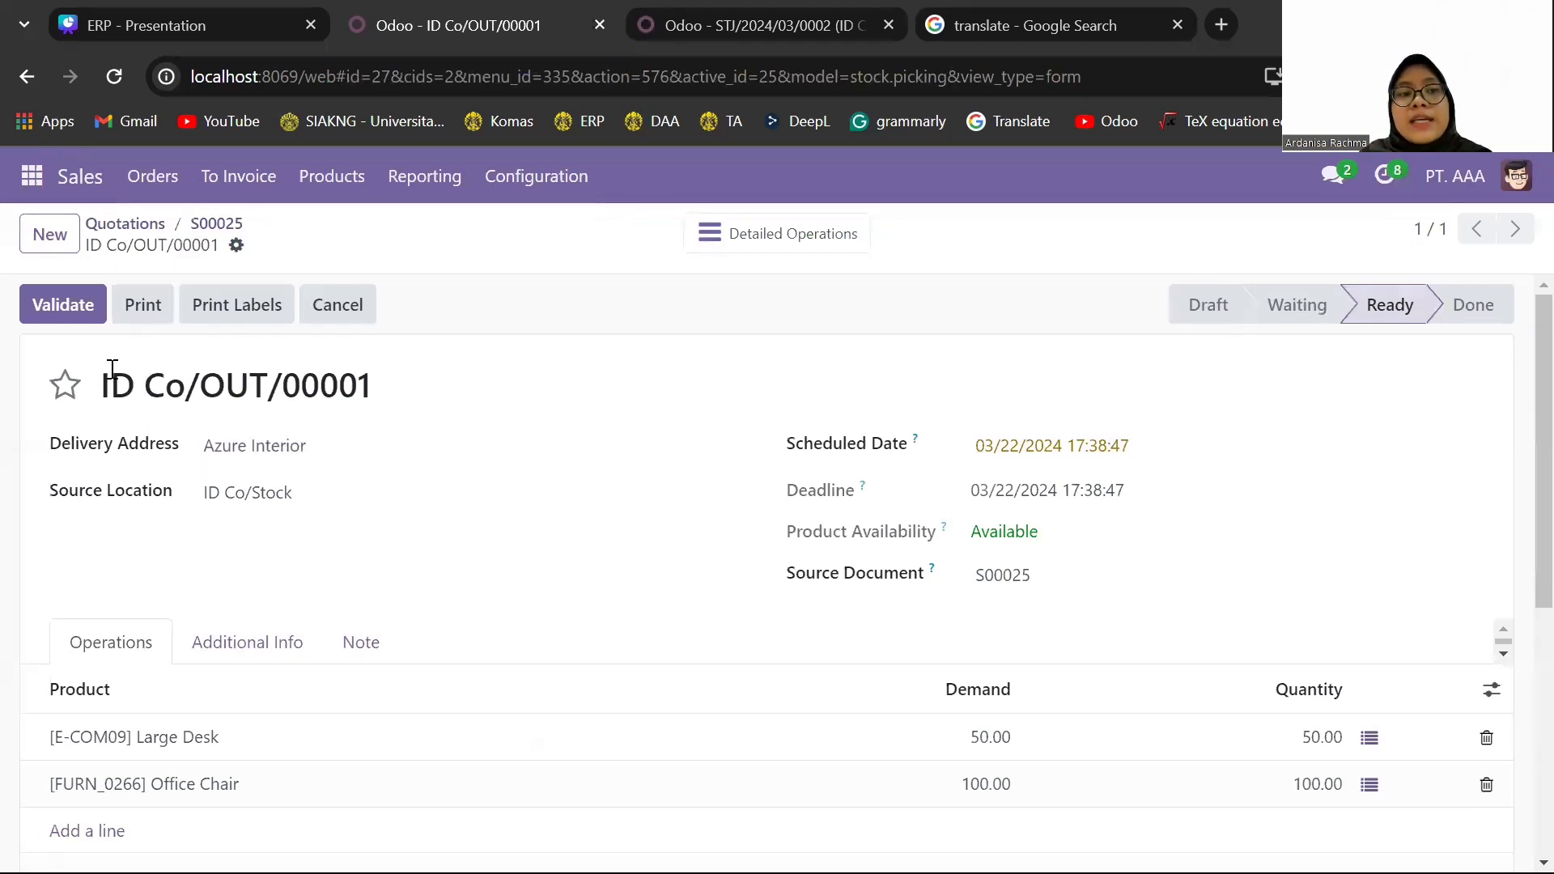
click(63, 327)
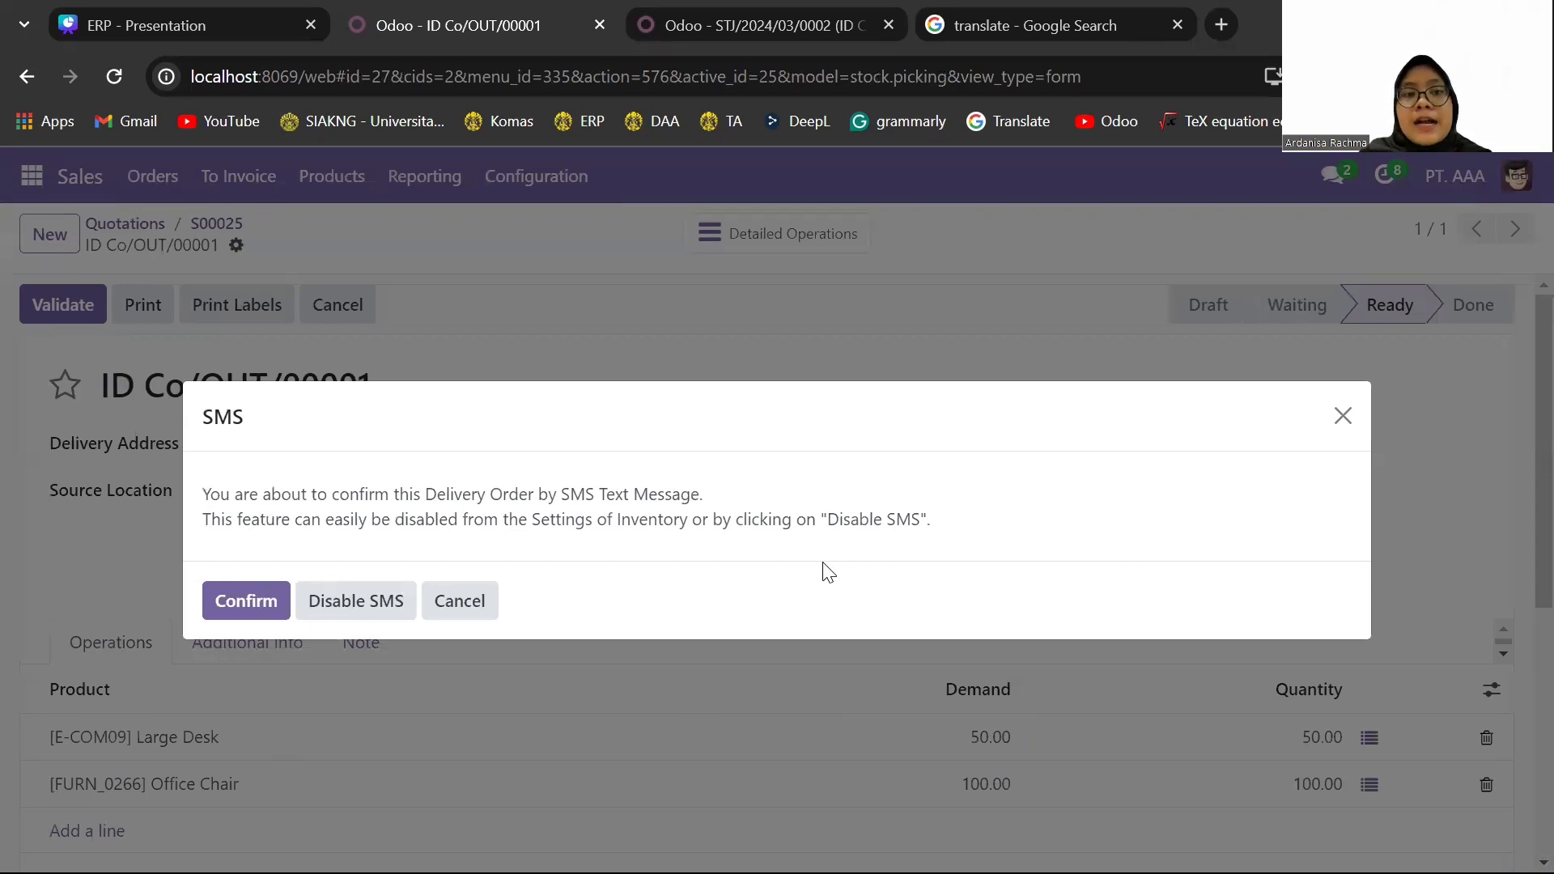
click(271, 614)
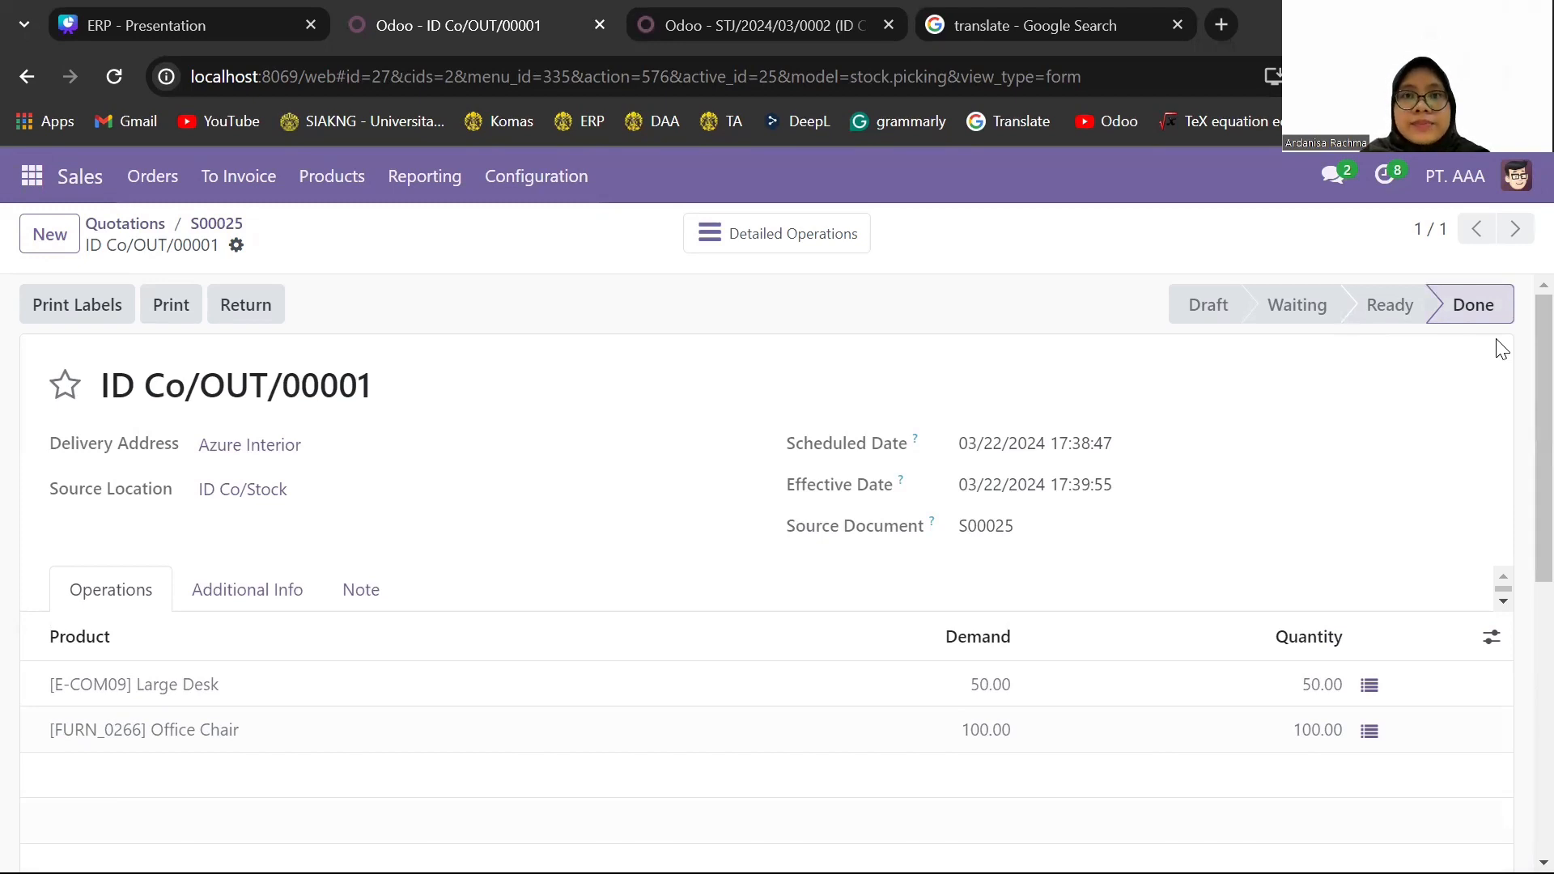
- Switch to the Accounting browser tab and examine the delivery's inventory valuation entries for Large Desk and Office Chair
click(31, 175)
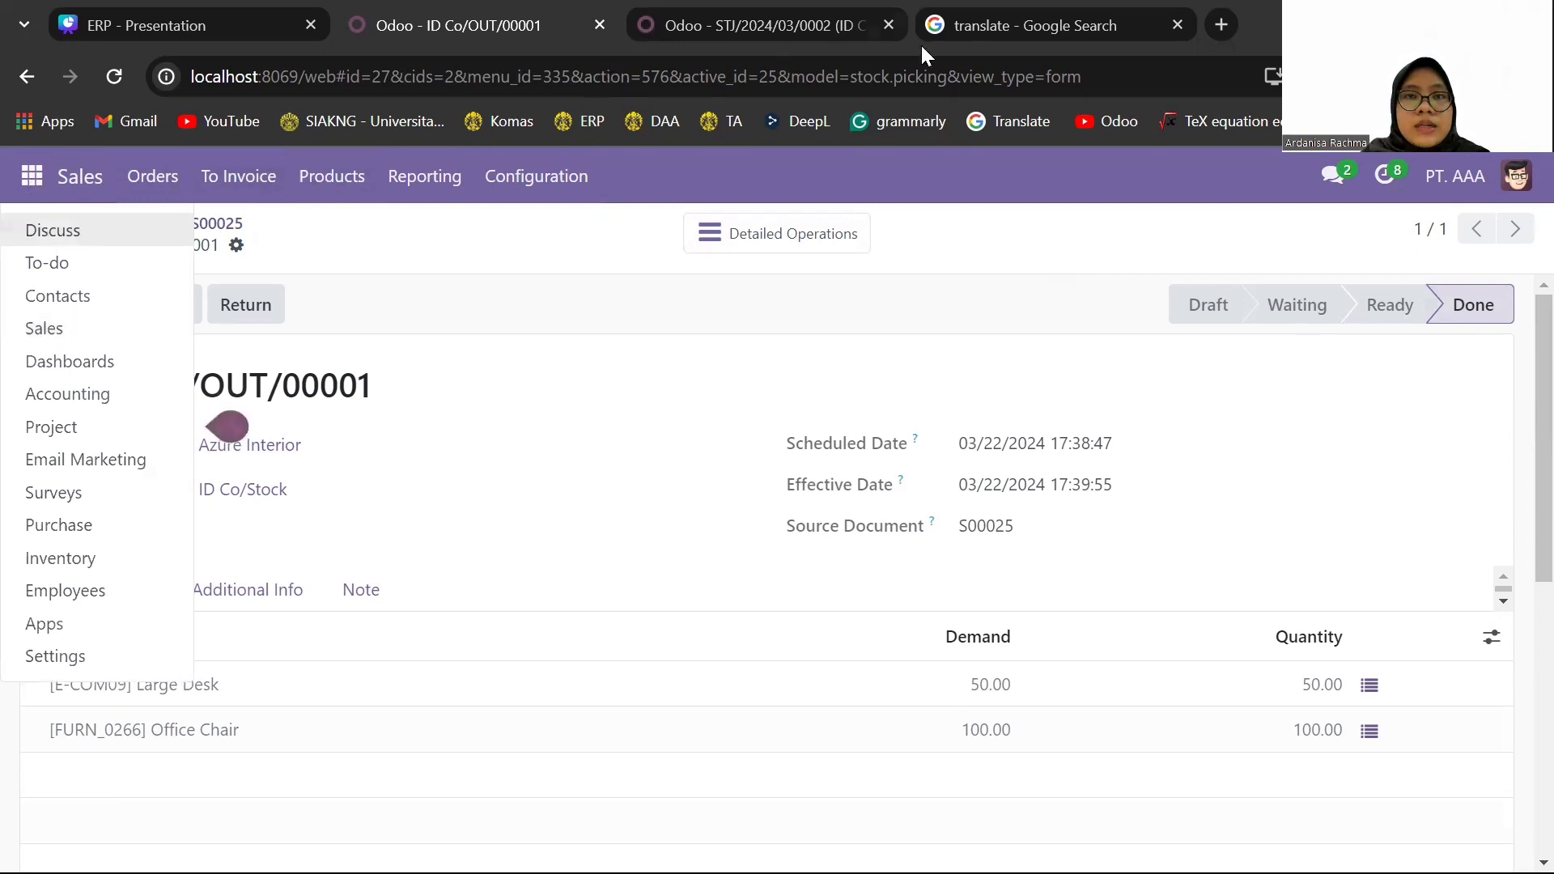
click(814, 31)
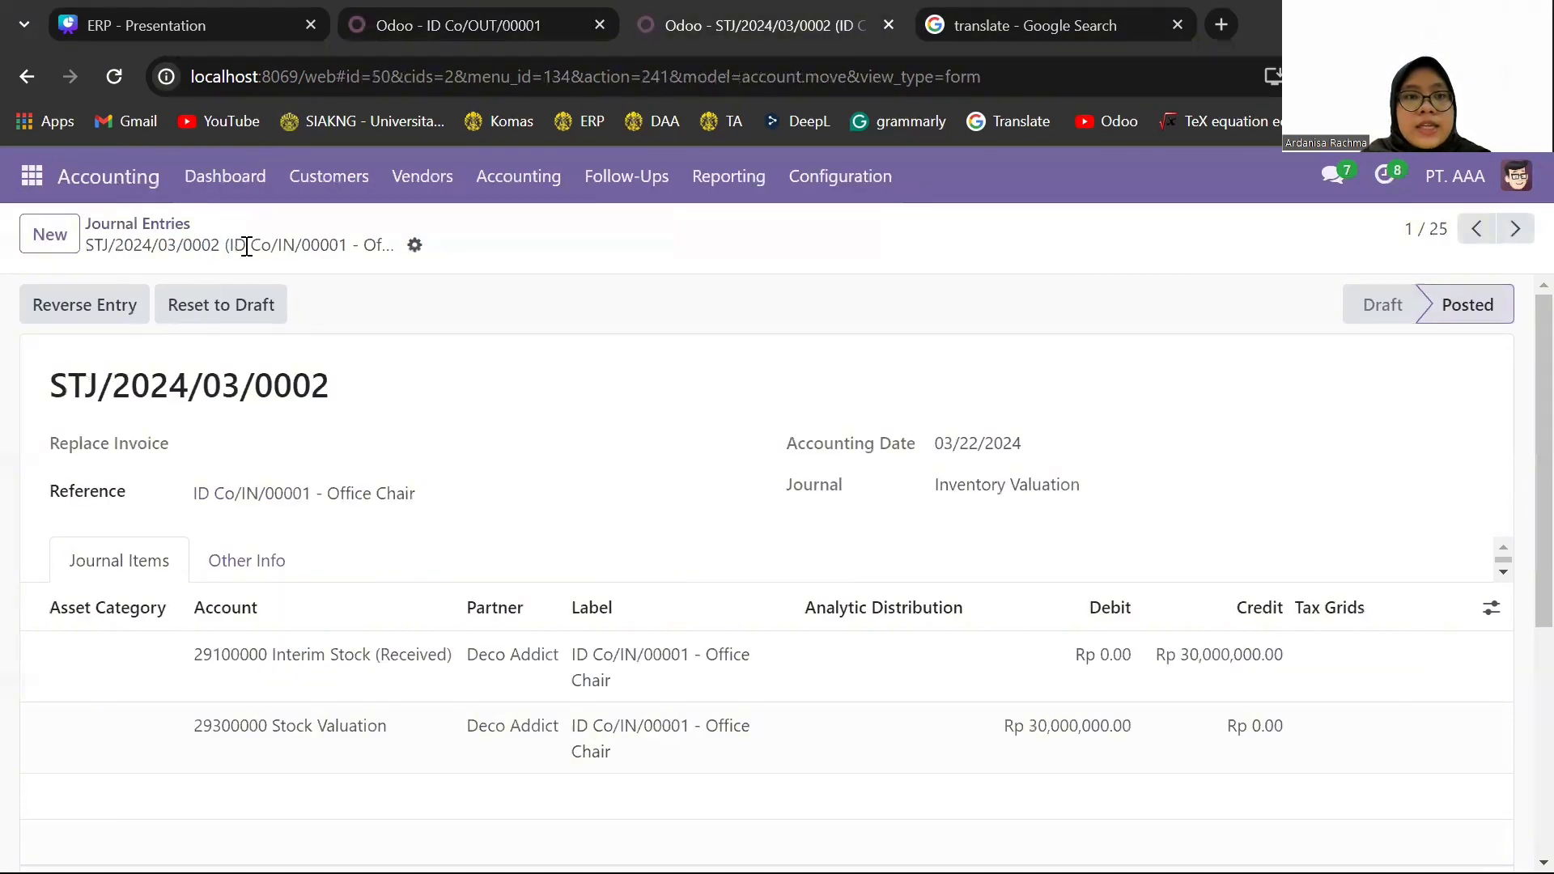
click(161, 226)
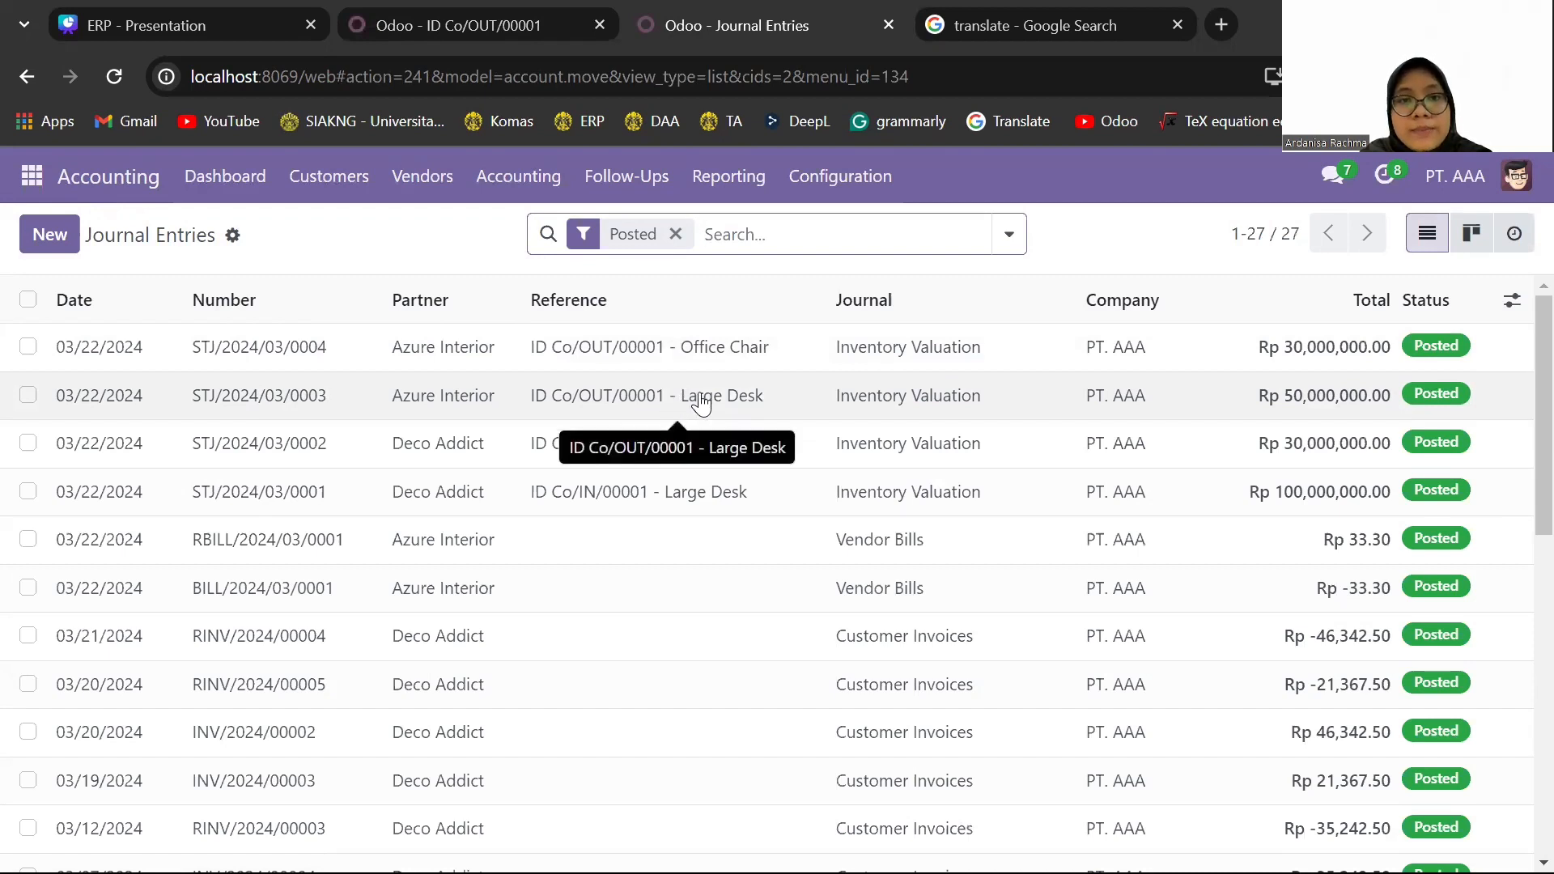
click(701, 402)
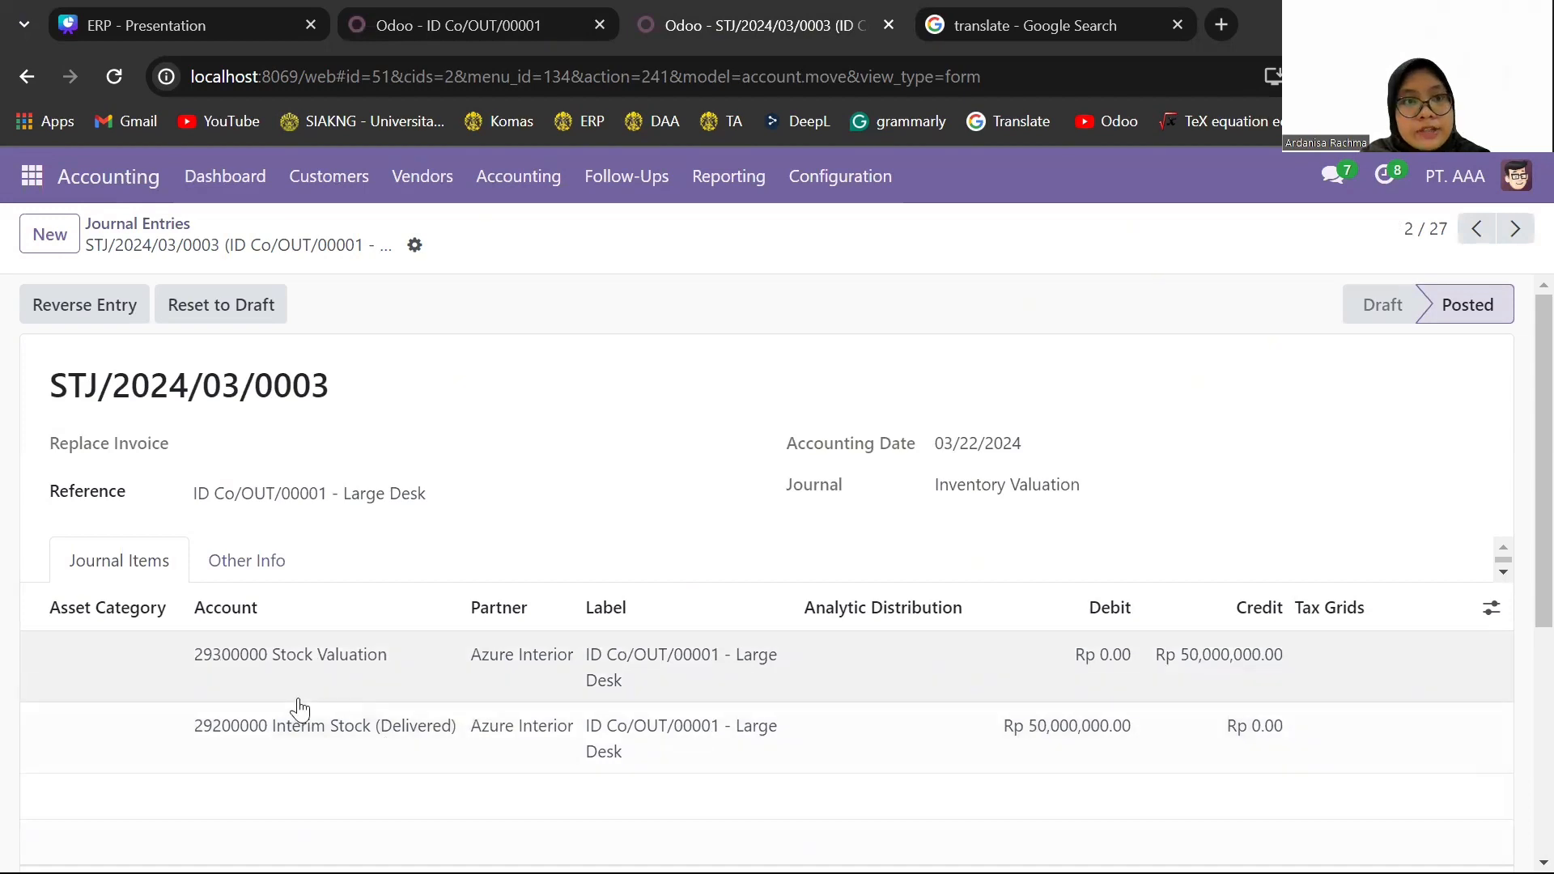
click(1478, 230)
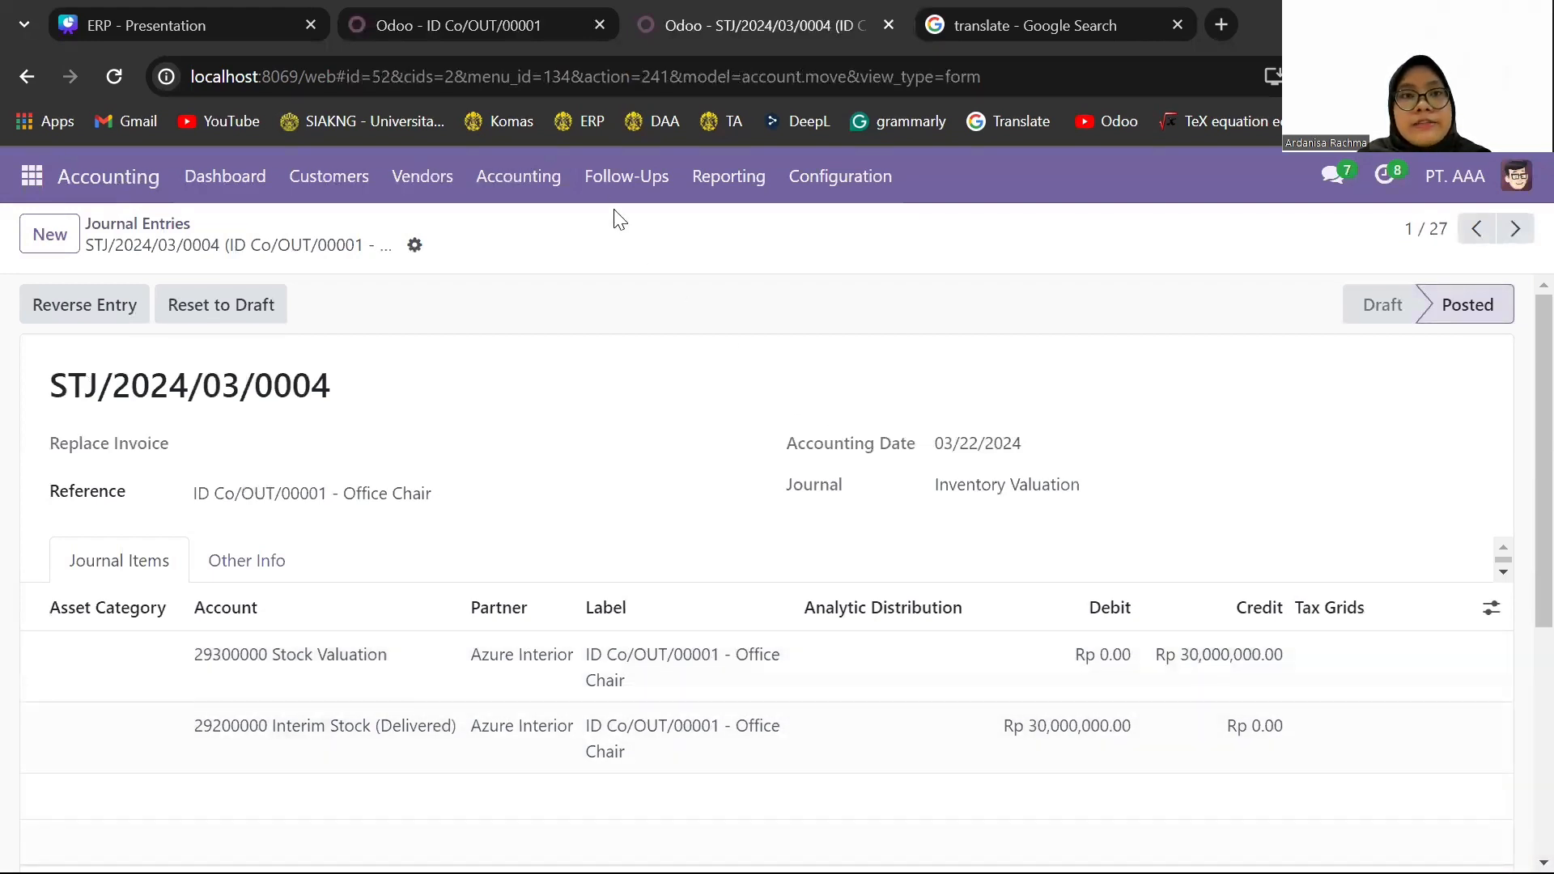
- Return to the delivery's browser tab and create a new Purchase request for quotation with Deco Addict as the vendor
click(479, 10)
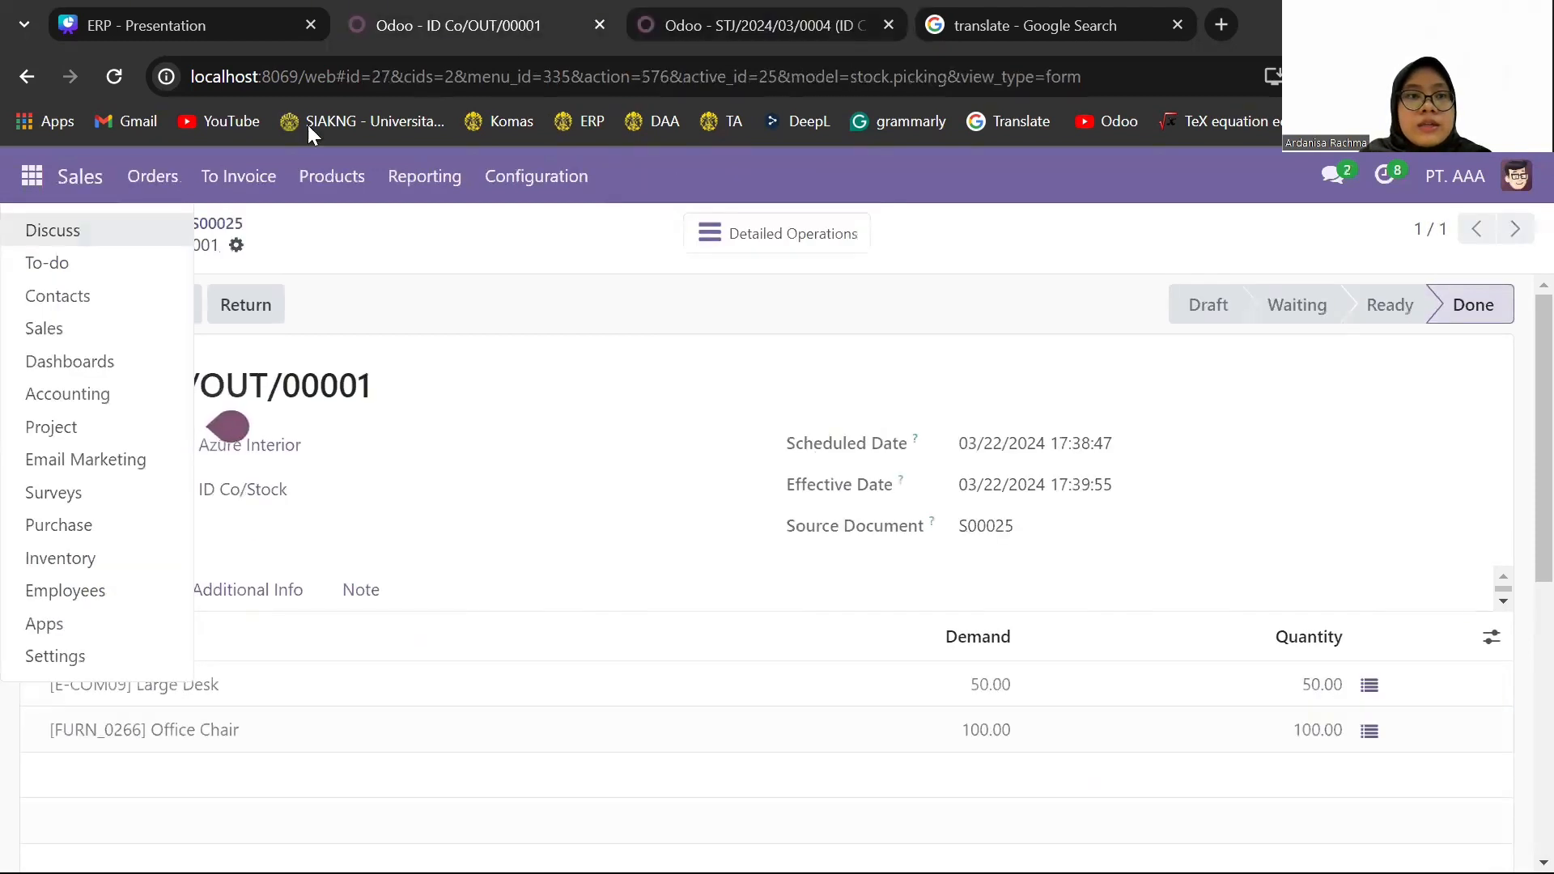
click(94, 528)
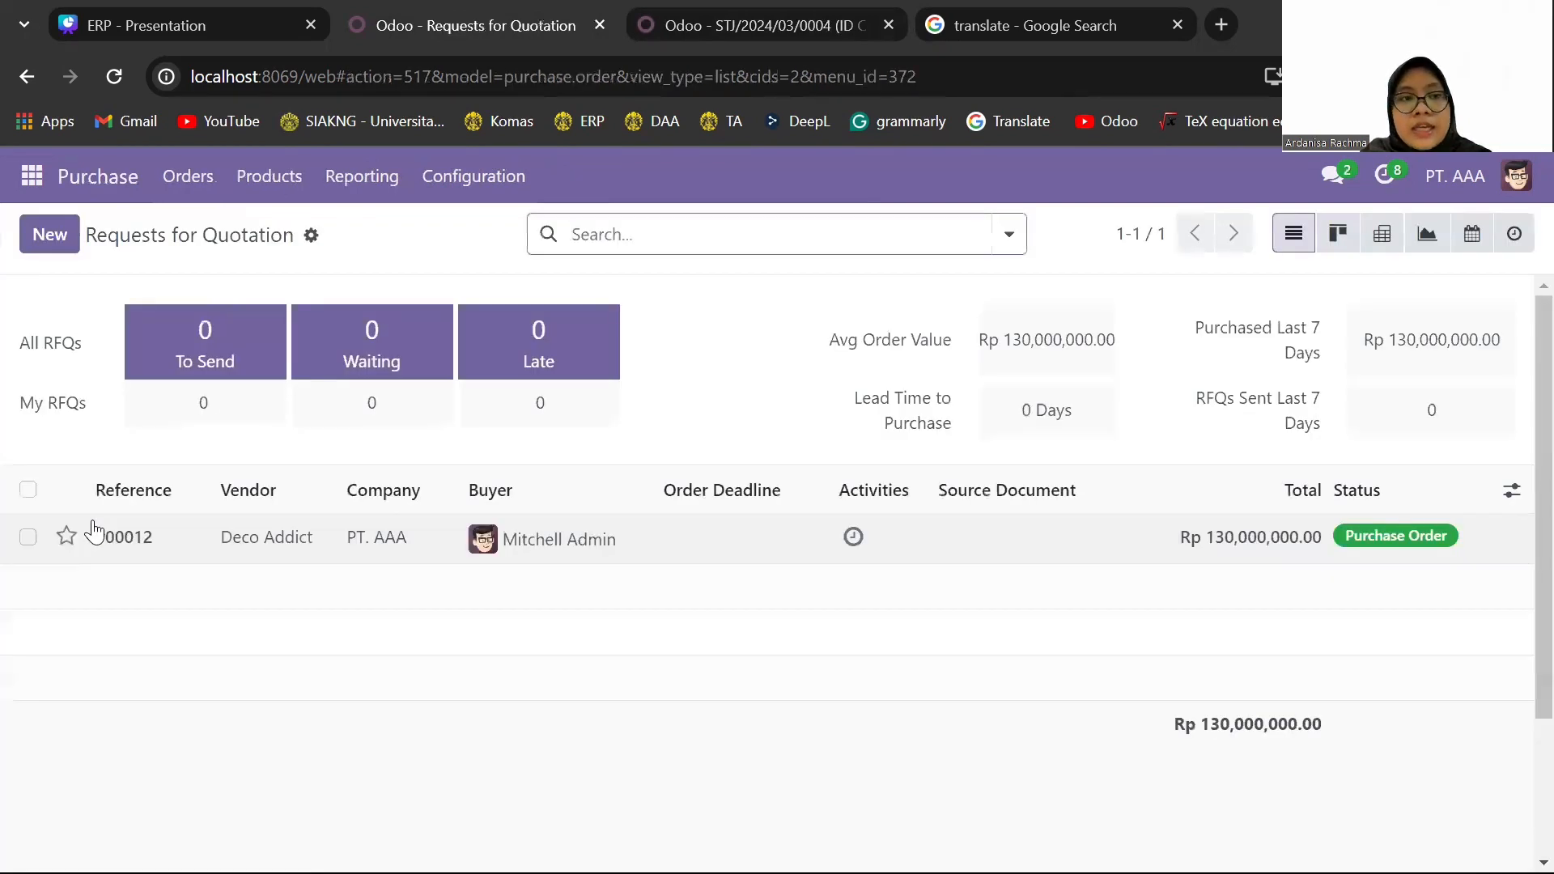
click(51, 235)
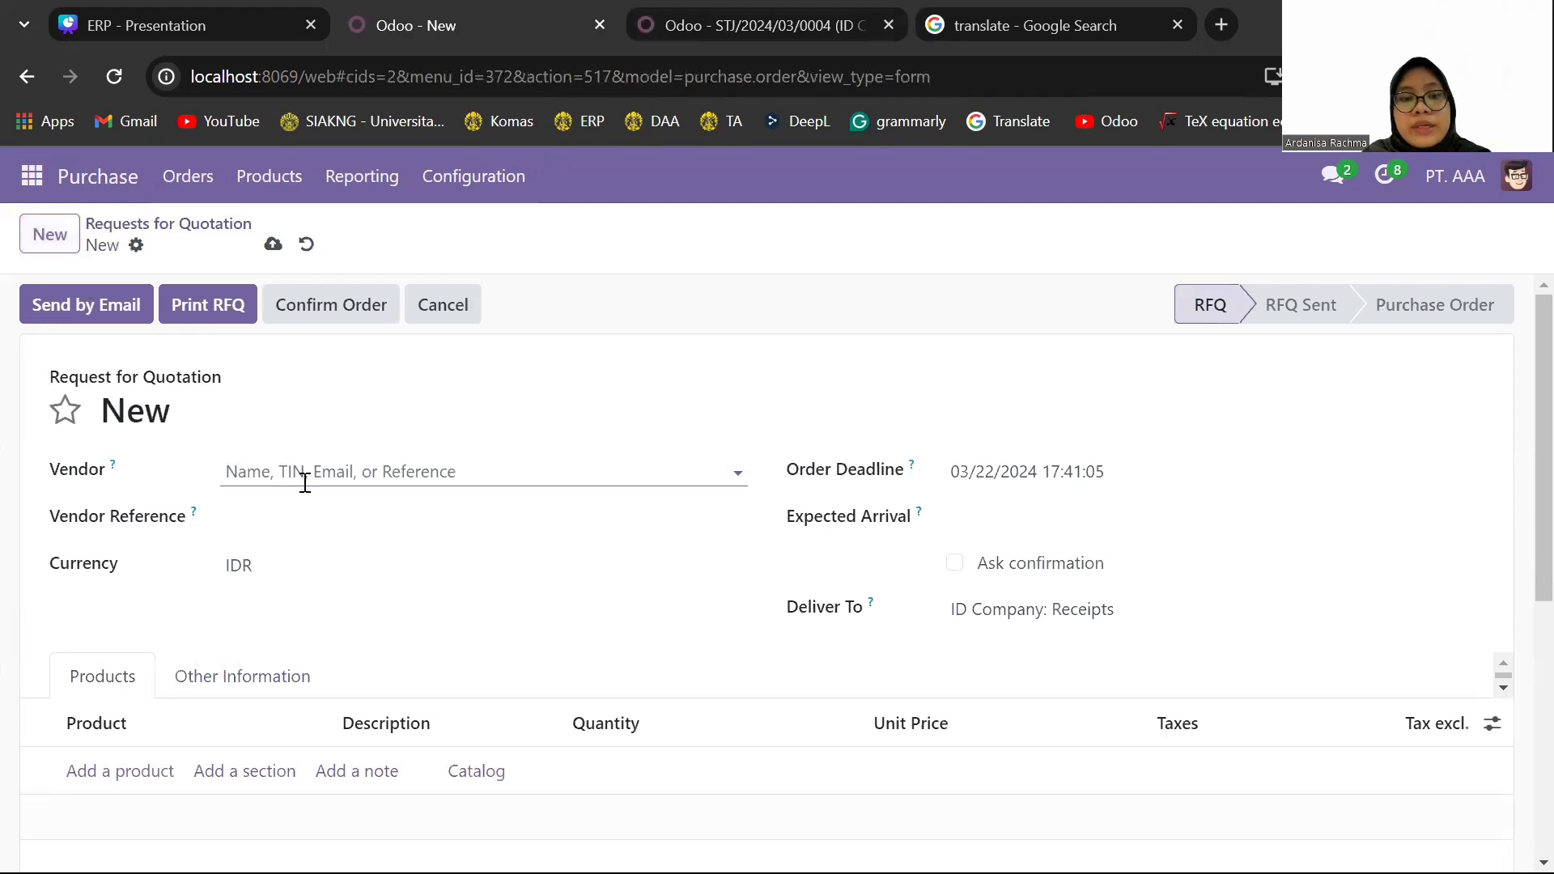
text(deco)
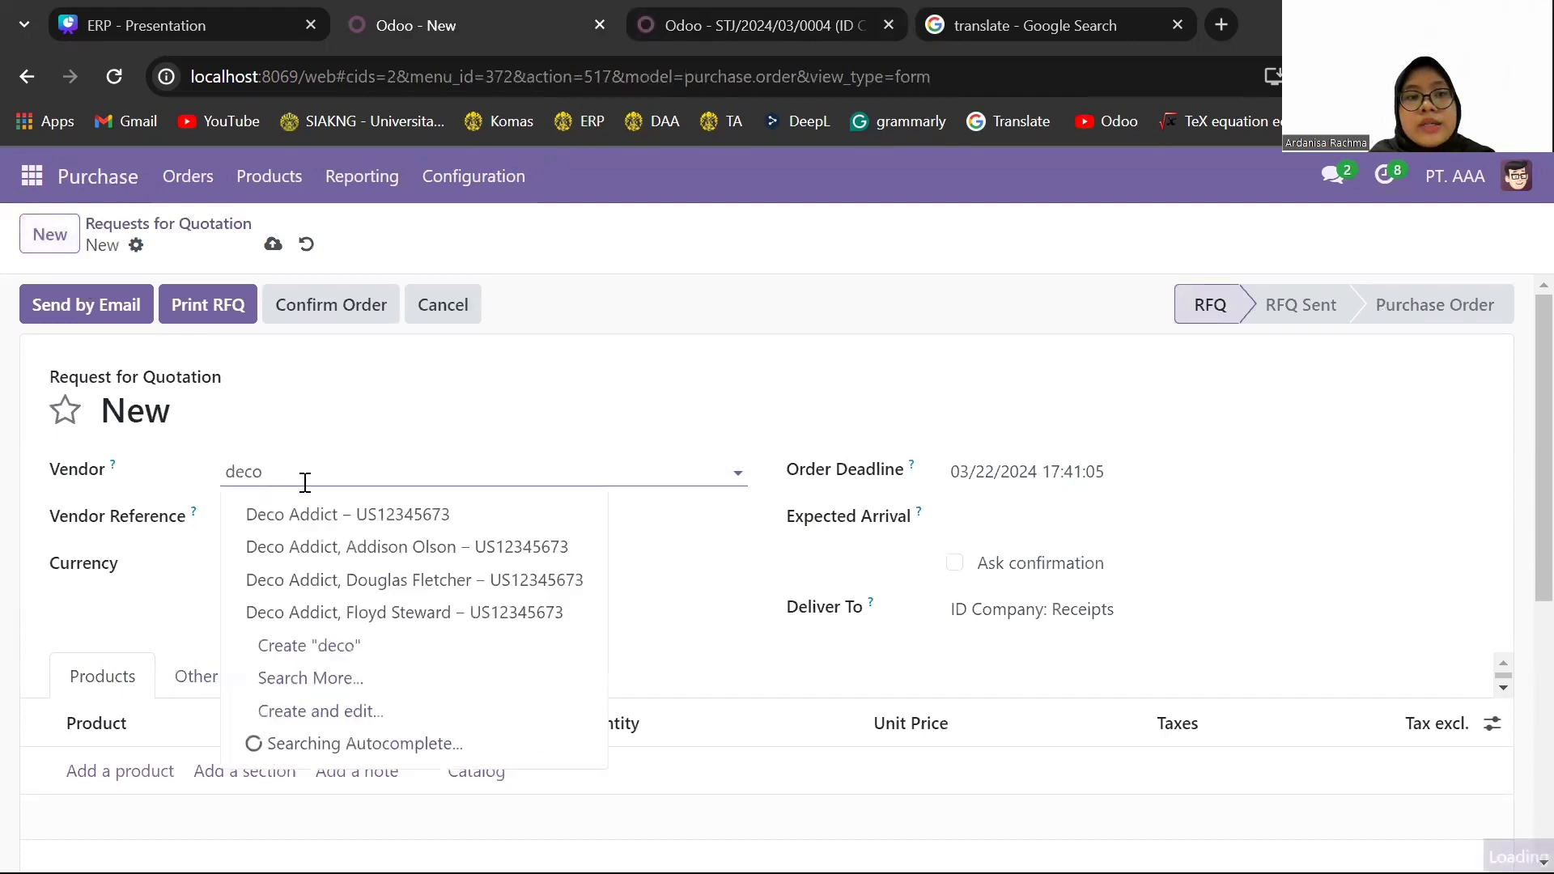
click(349, 508)
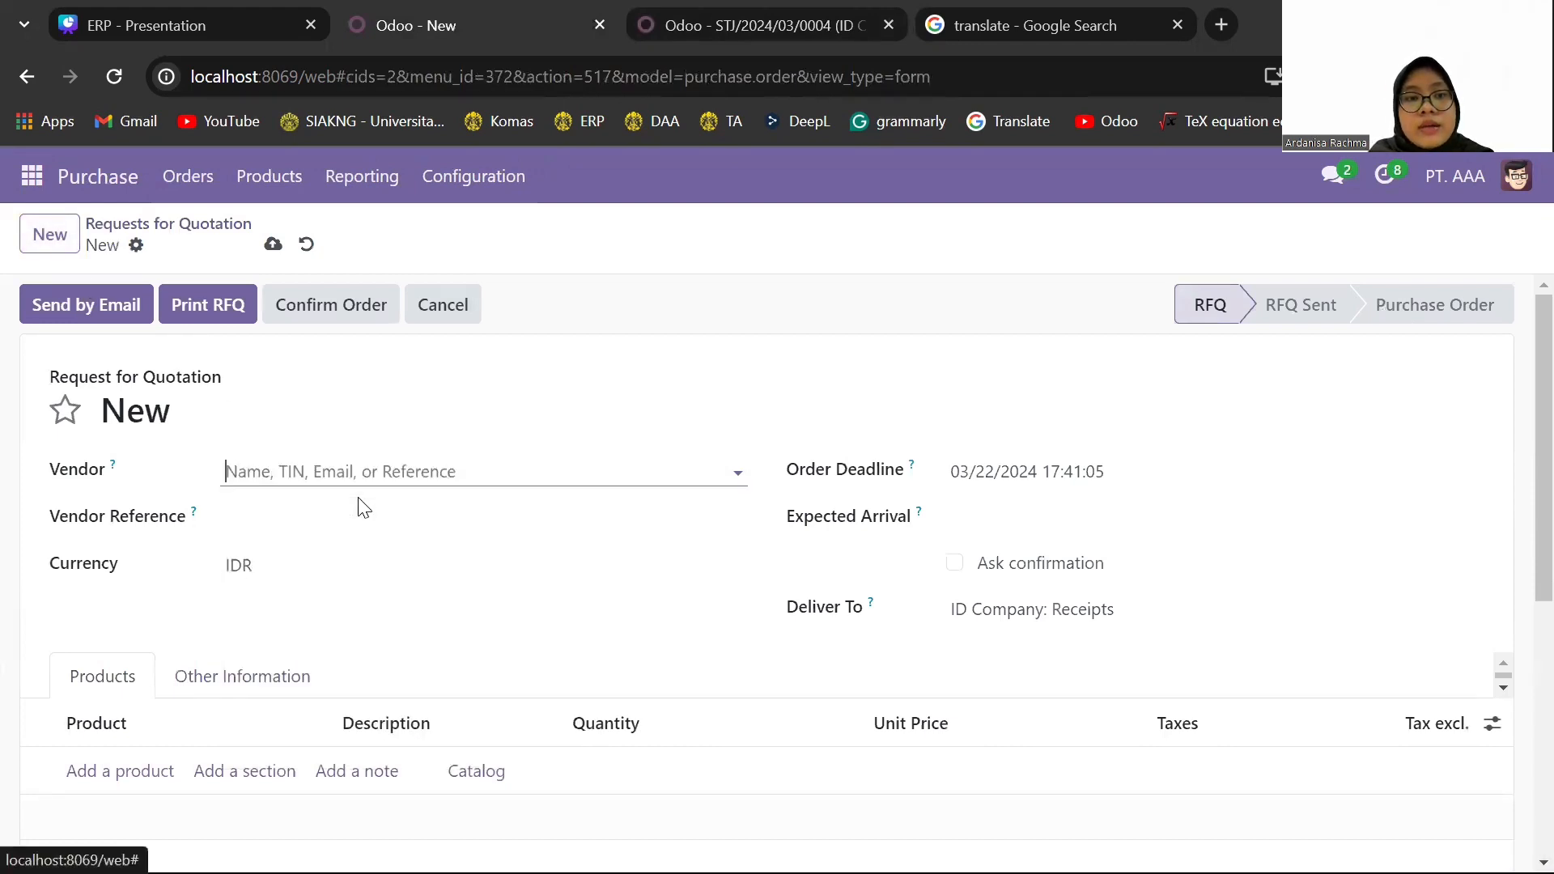
- Add an Office Chair [FURN_0266] line with quantity 50 to the request for quotation
click(154, 777)
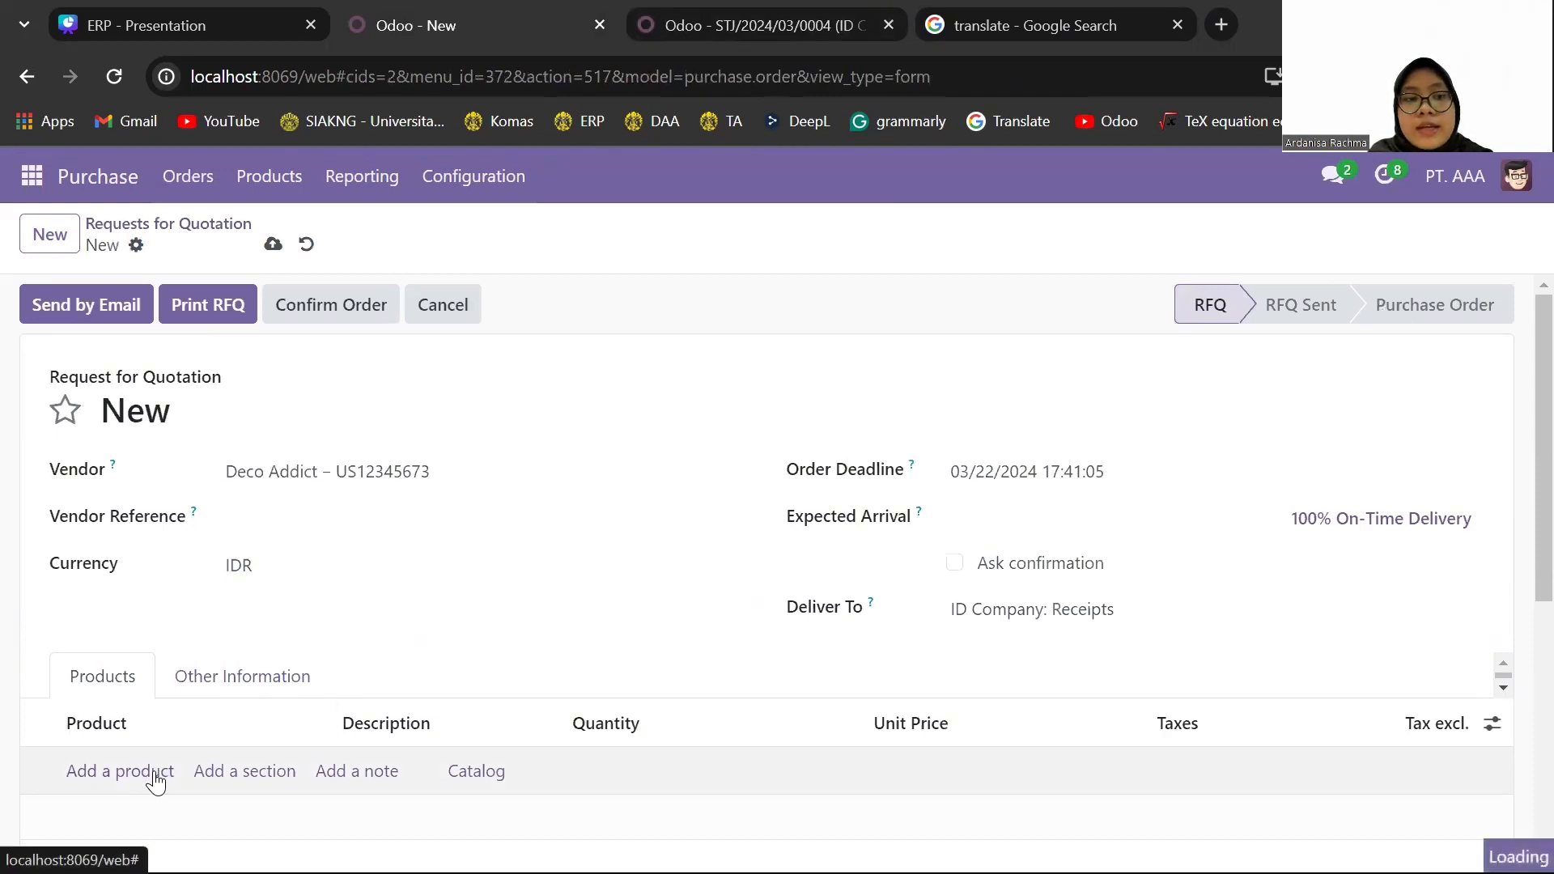
text(office)
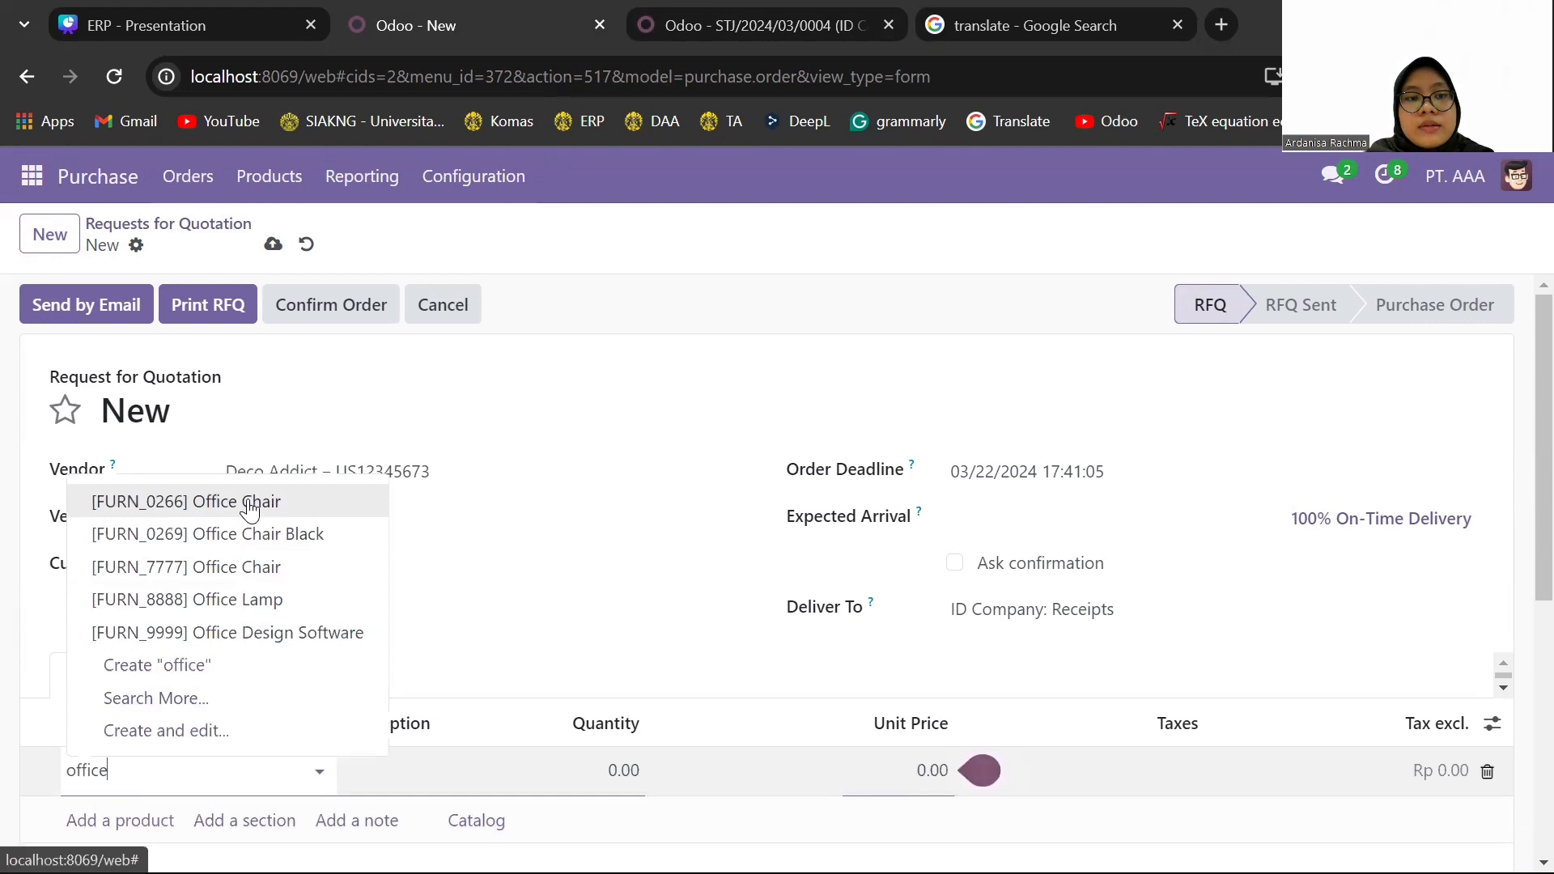
click(194, 502)
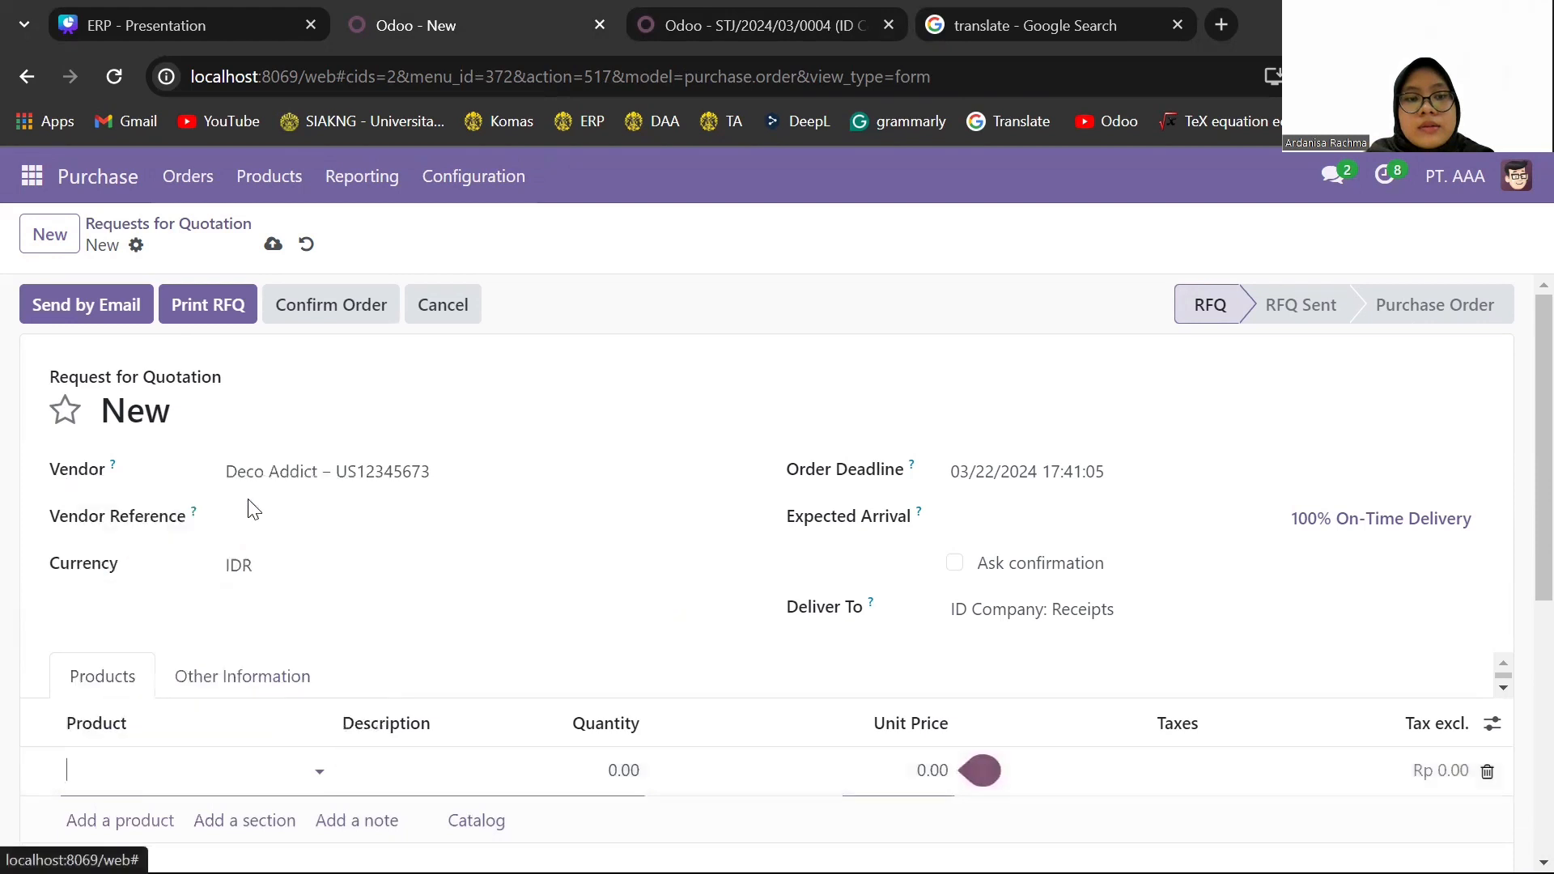
click(640, 770)
text(50)
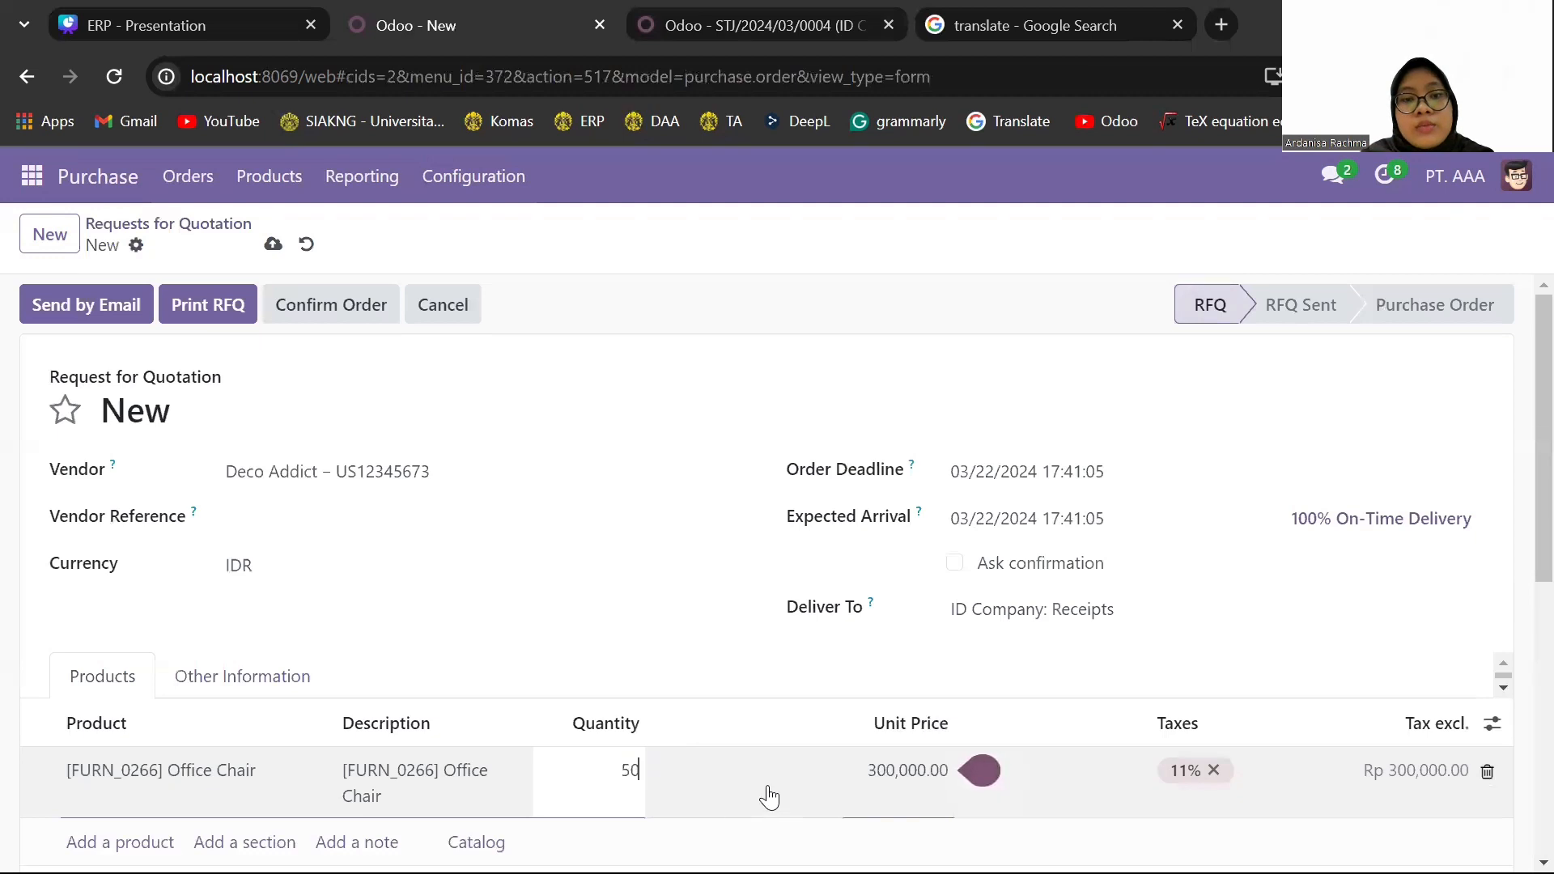
key(Tab)
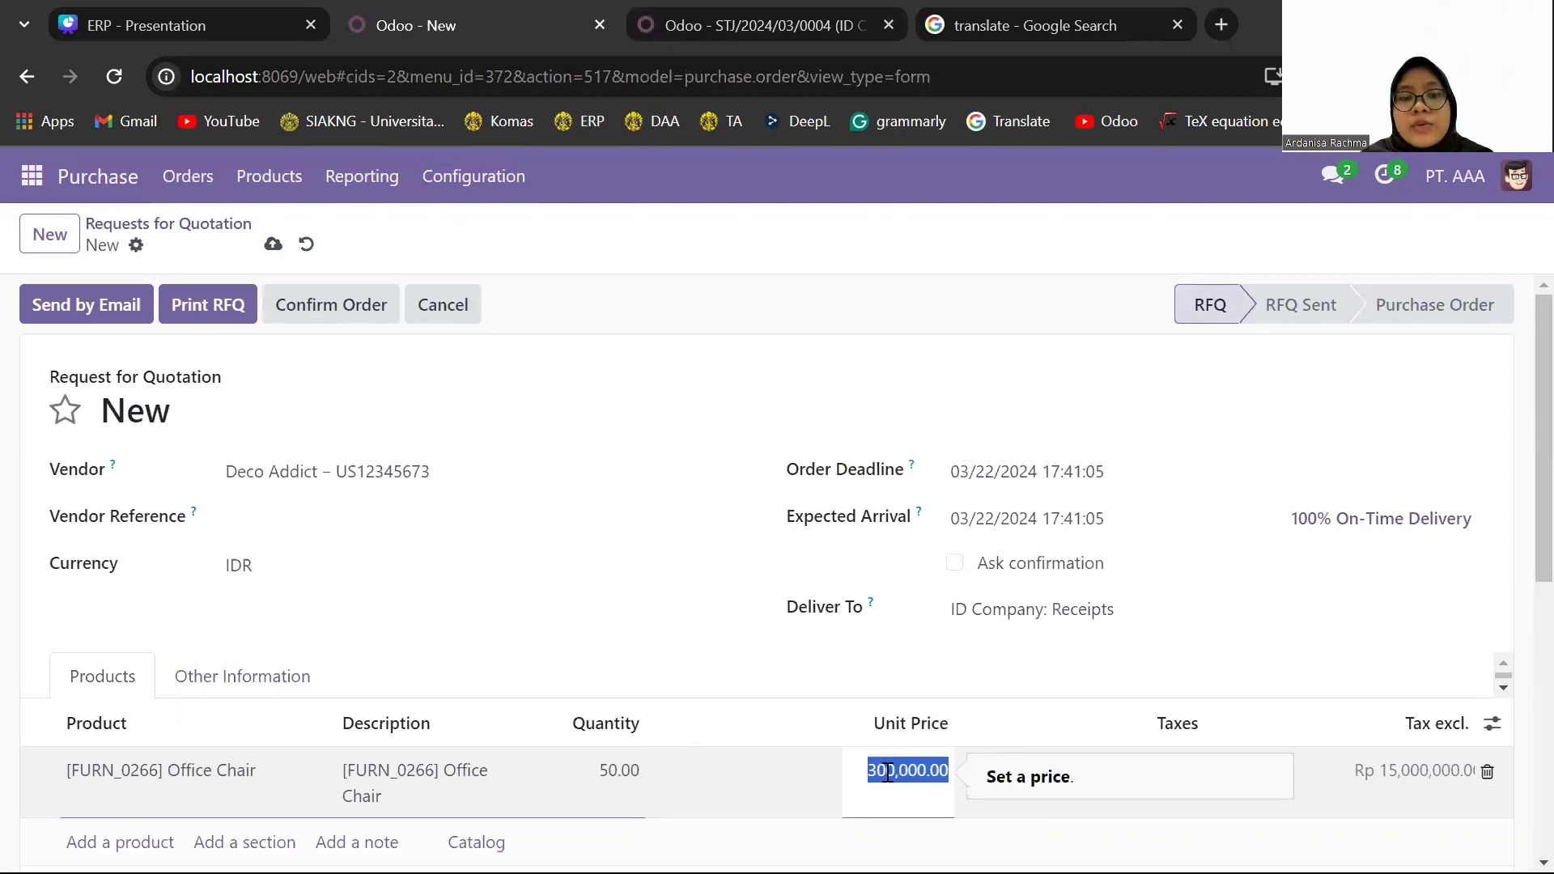
- Set the Office Chair line's unit price to 400,000 and remove its 11% tax
text(400)
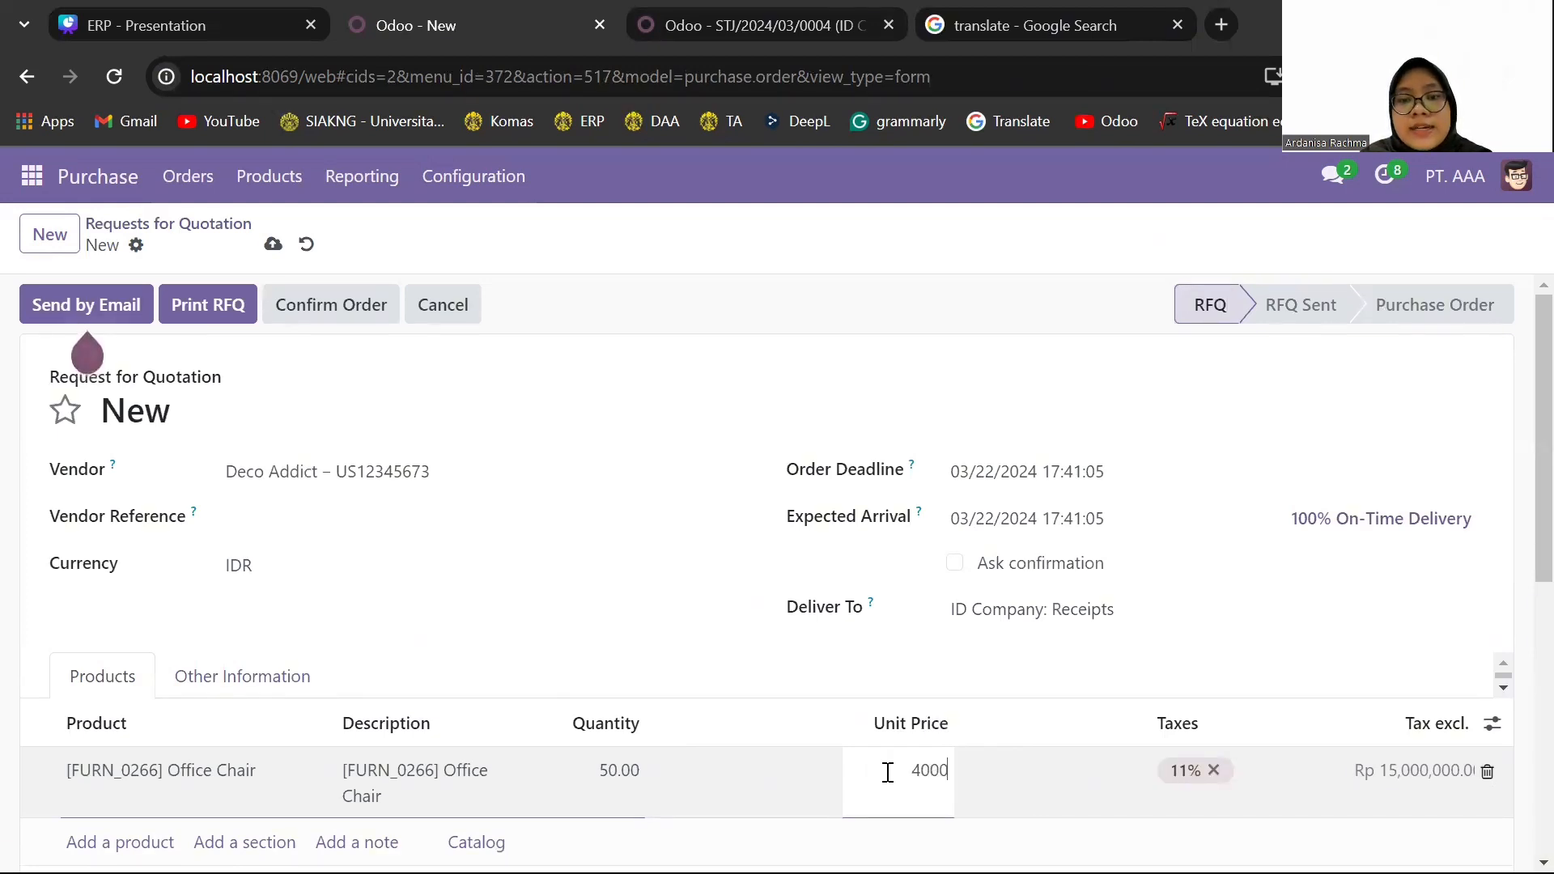
key(Tab)
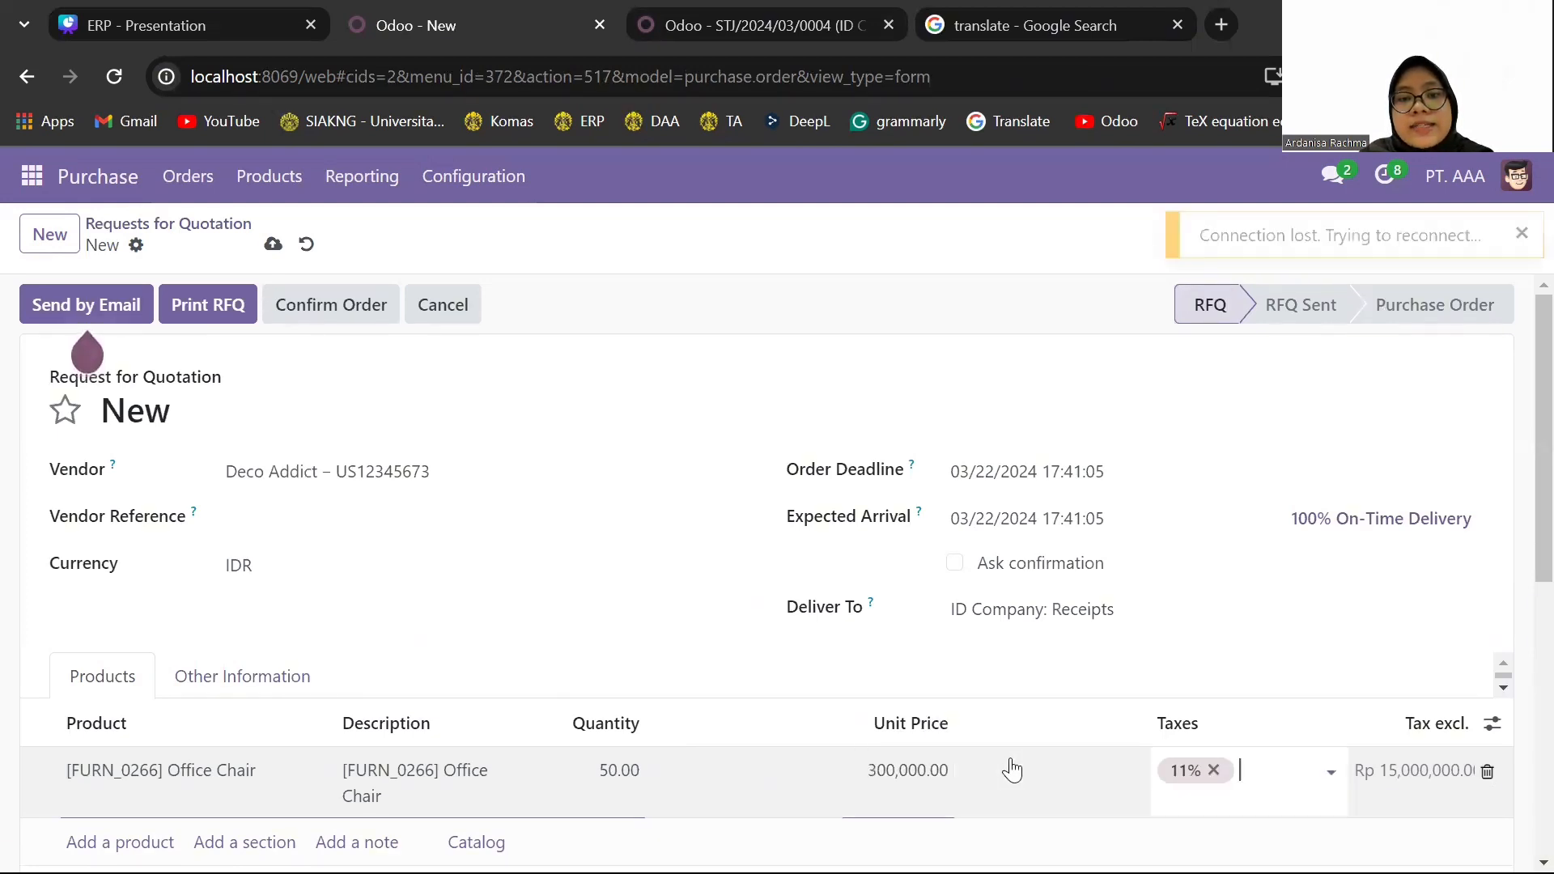
click(875, 767)
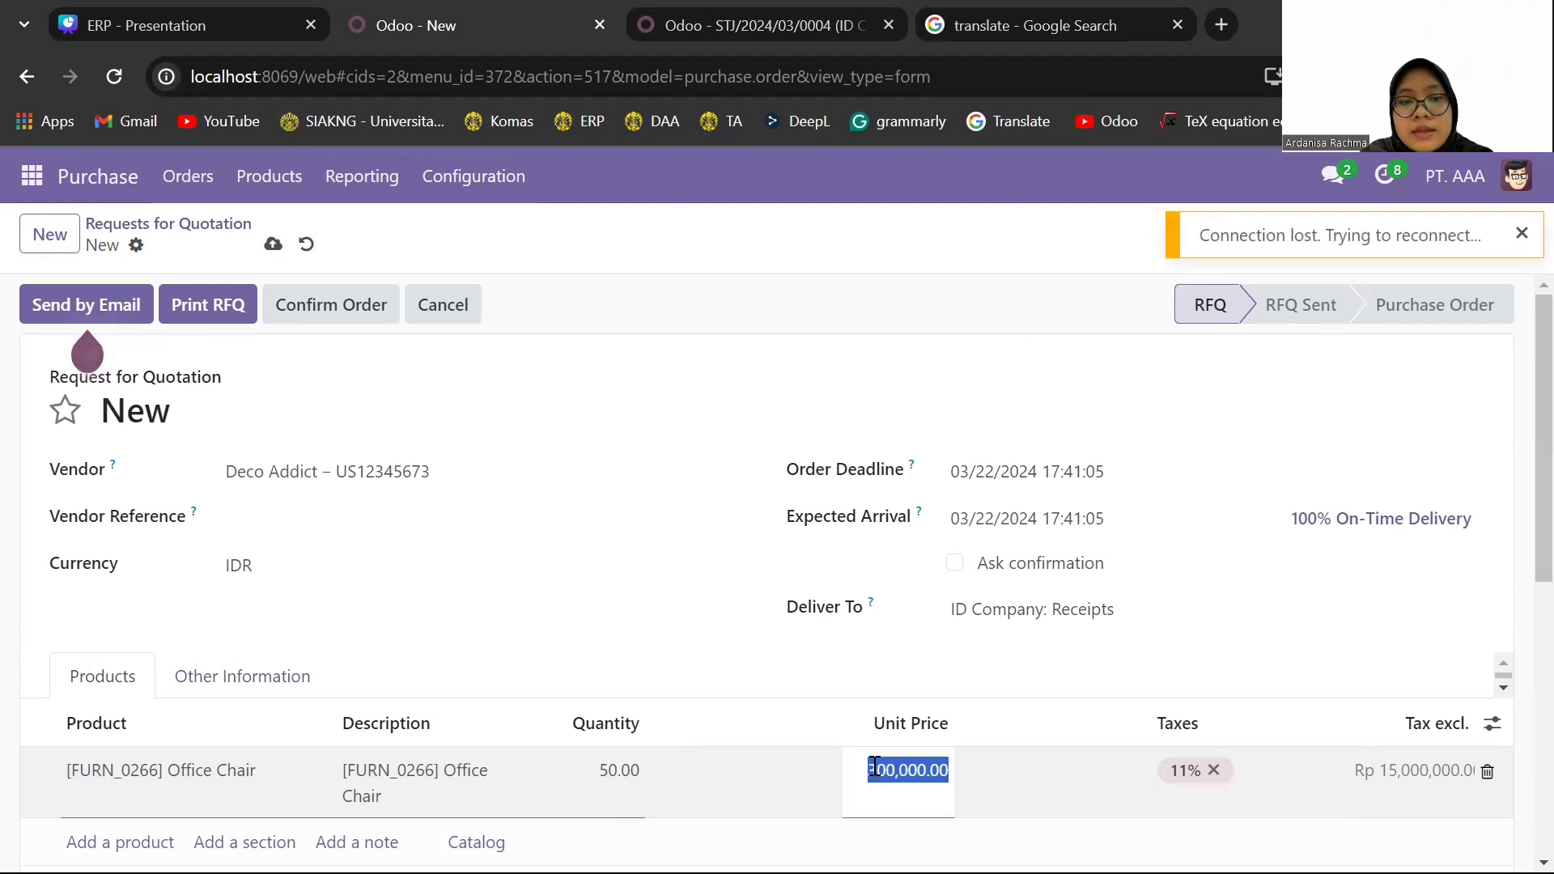
text(4000)
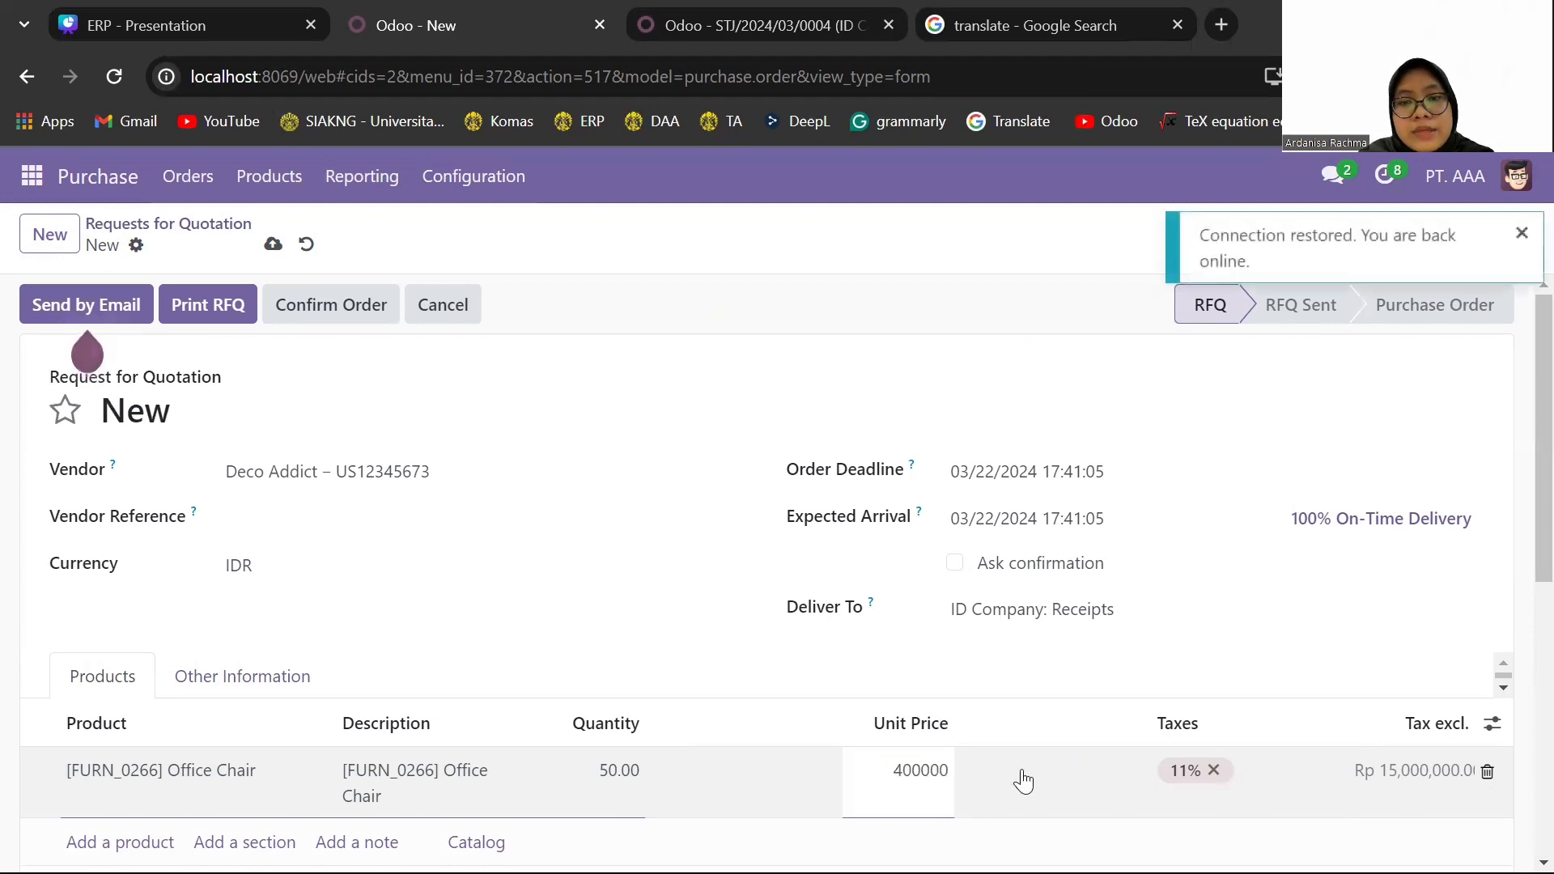
click(1024, 779)
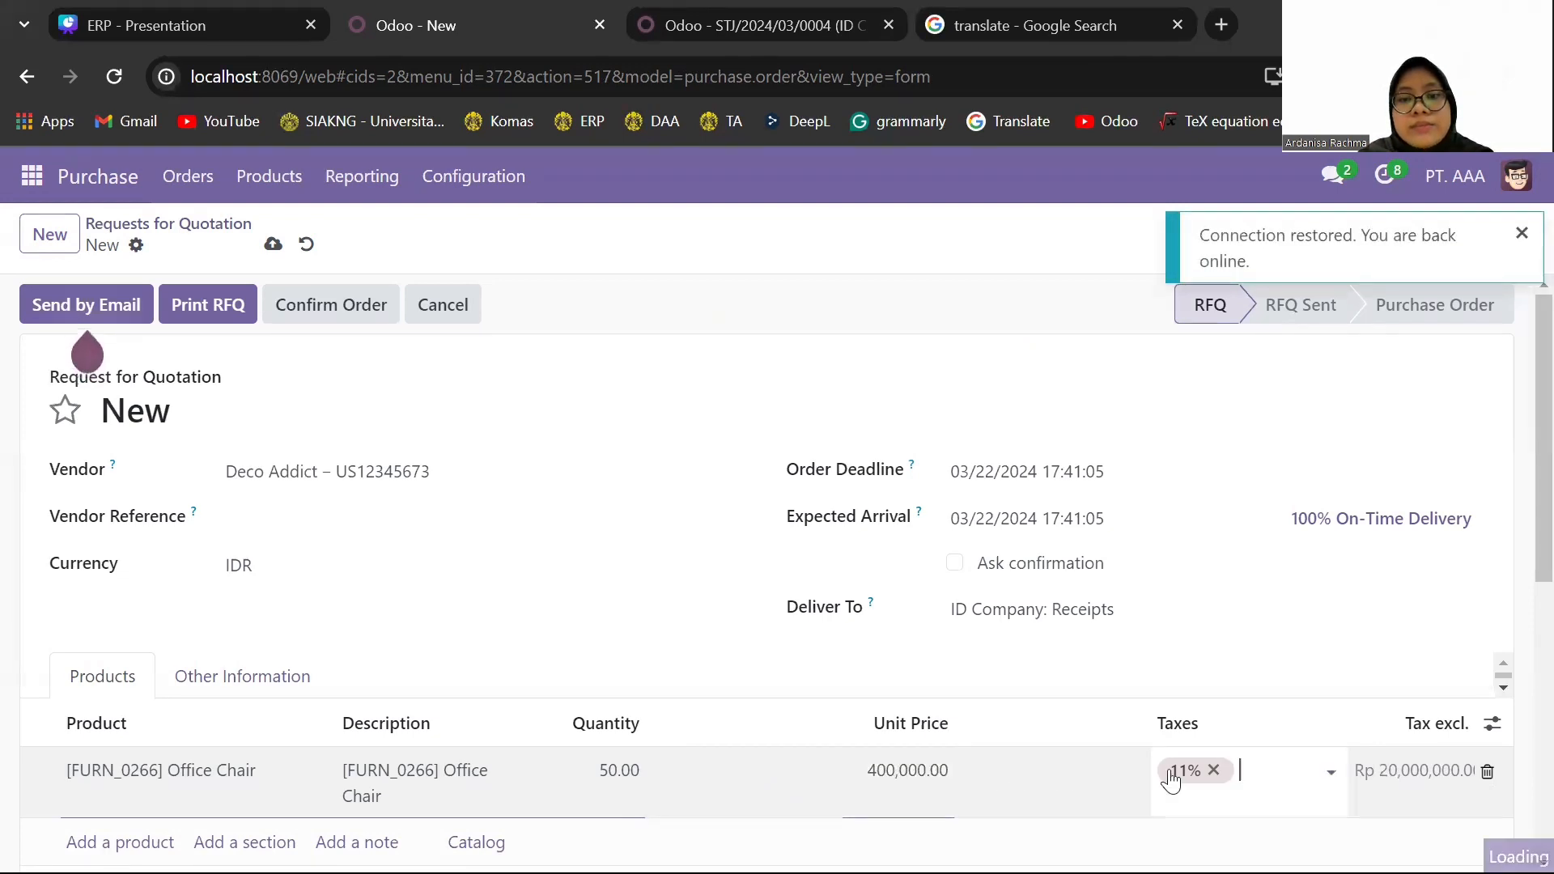
click(1214, 770)
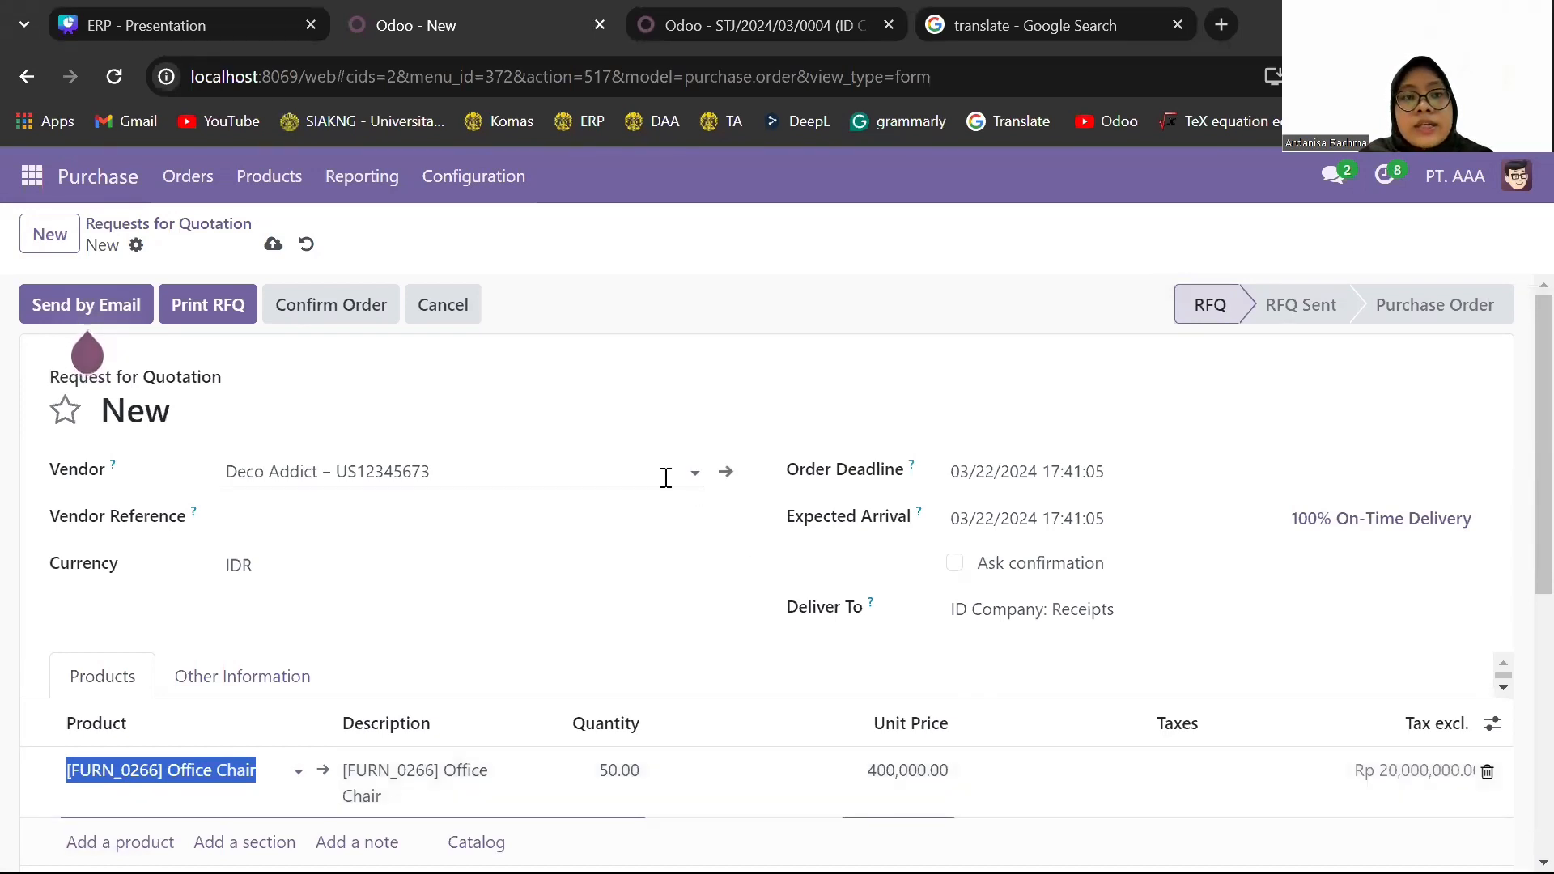
- Save and confirm the Office Chair request for quotation as a purchase order, and validate its receipt
click(273, 247)
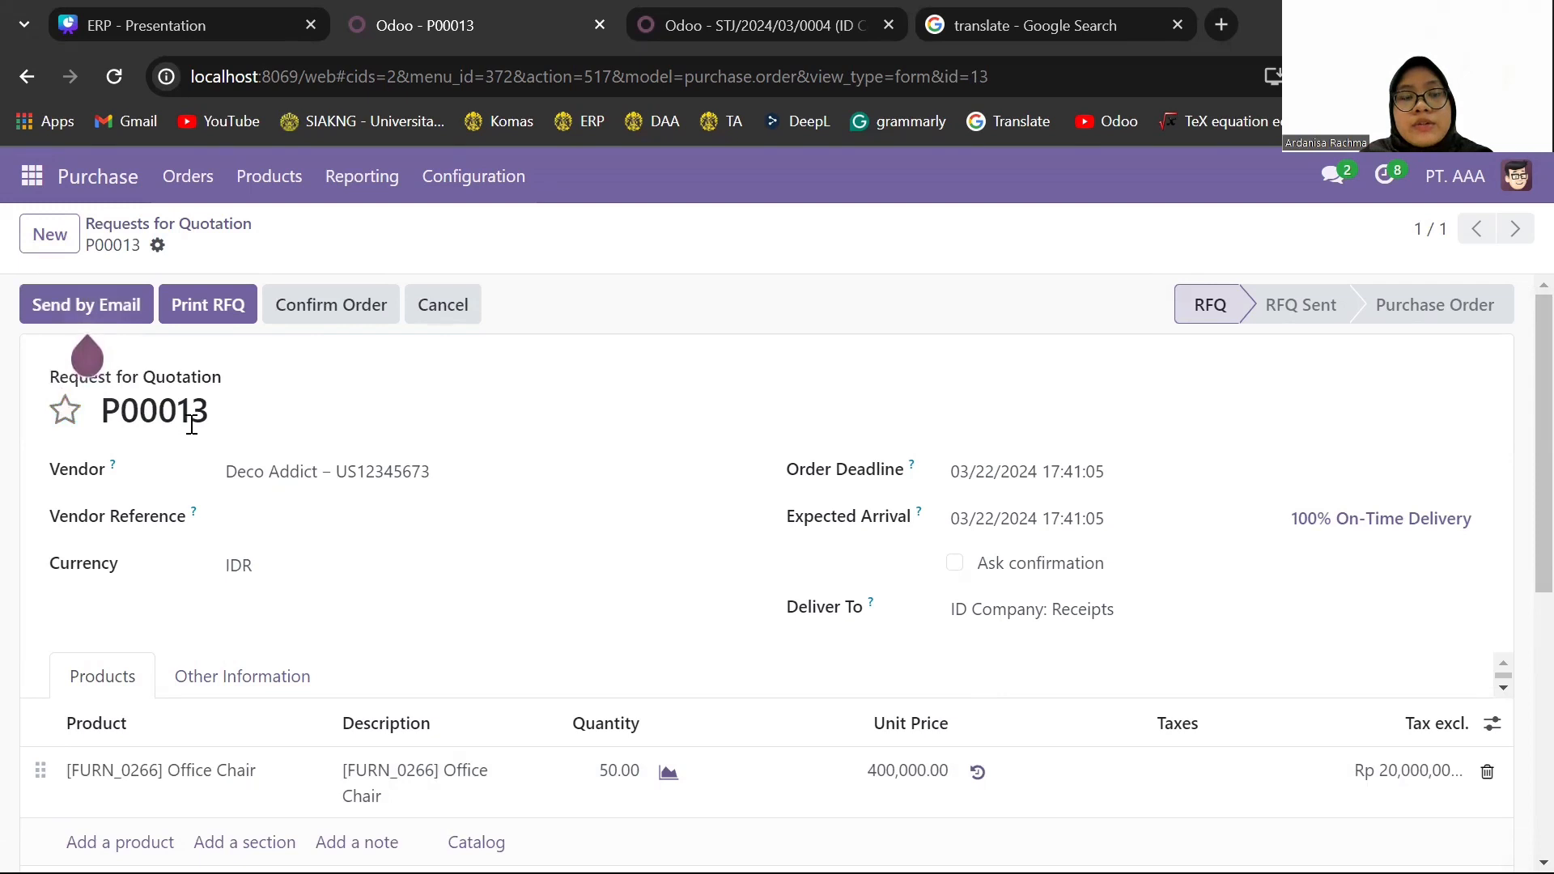
click(322, 309)
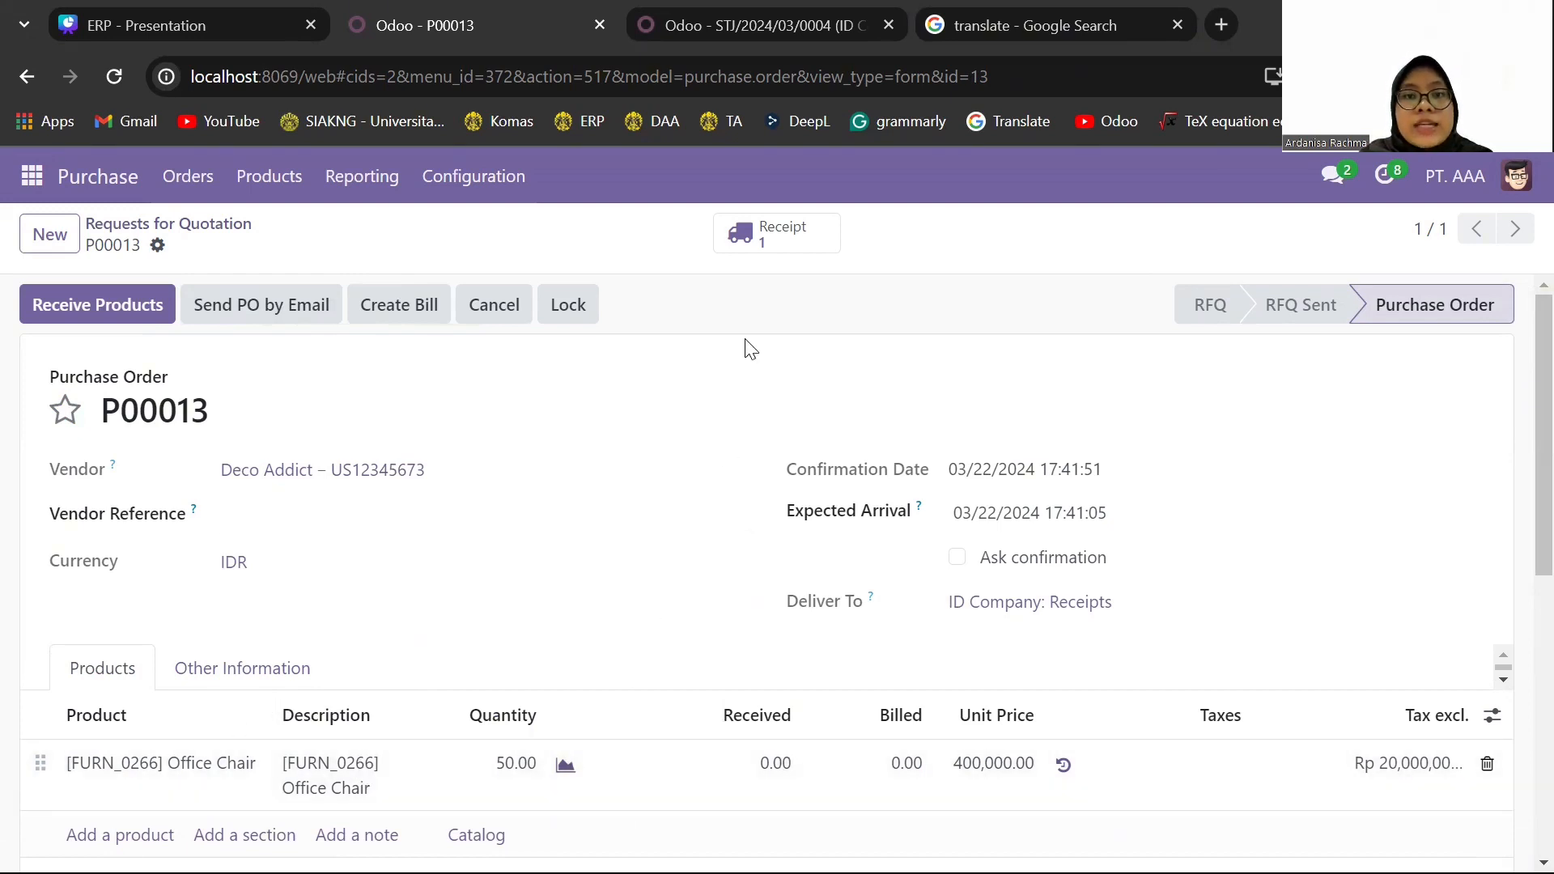
click(795, 249)
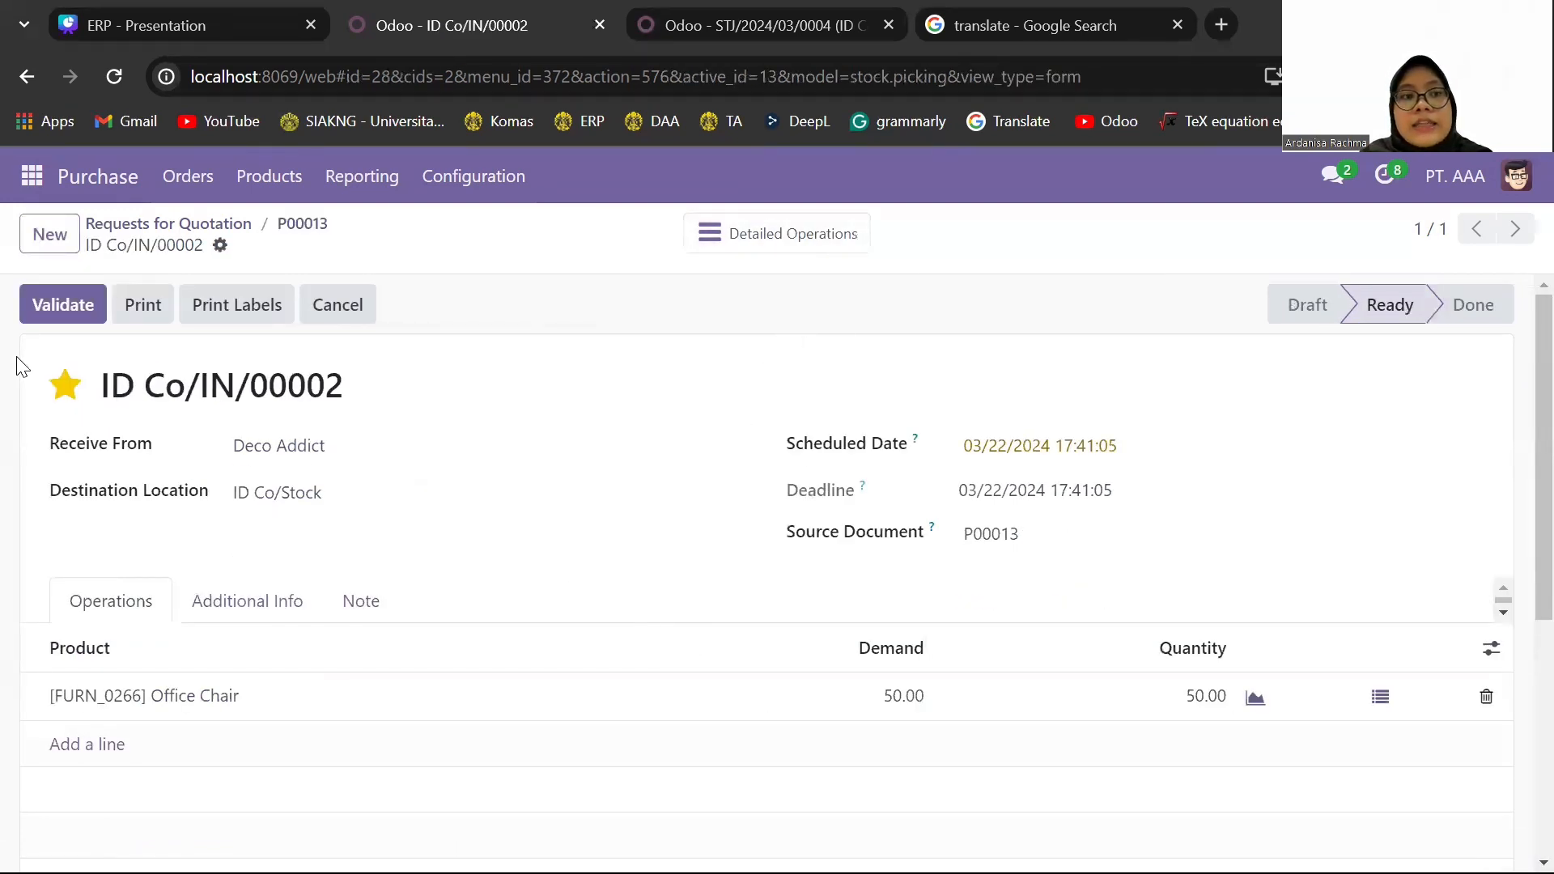
click(55, 295)
click(82, 310)
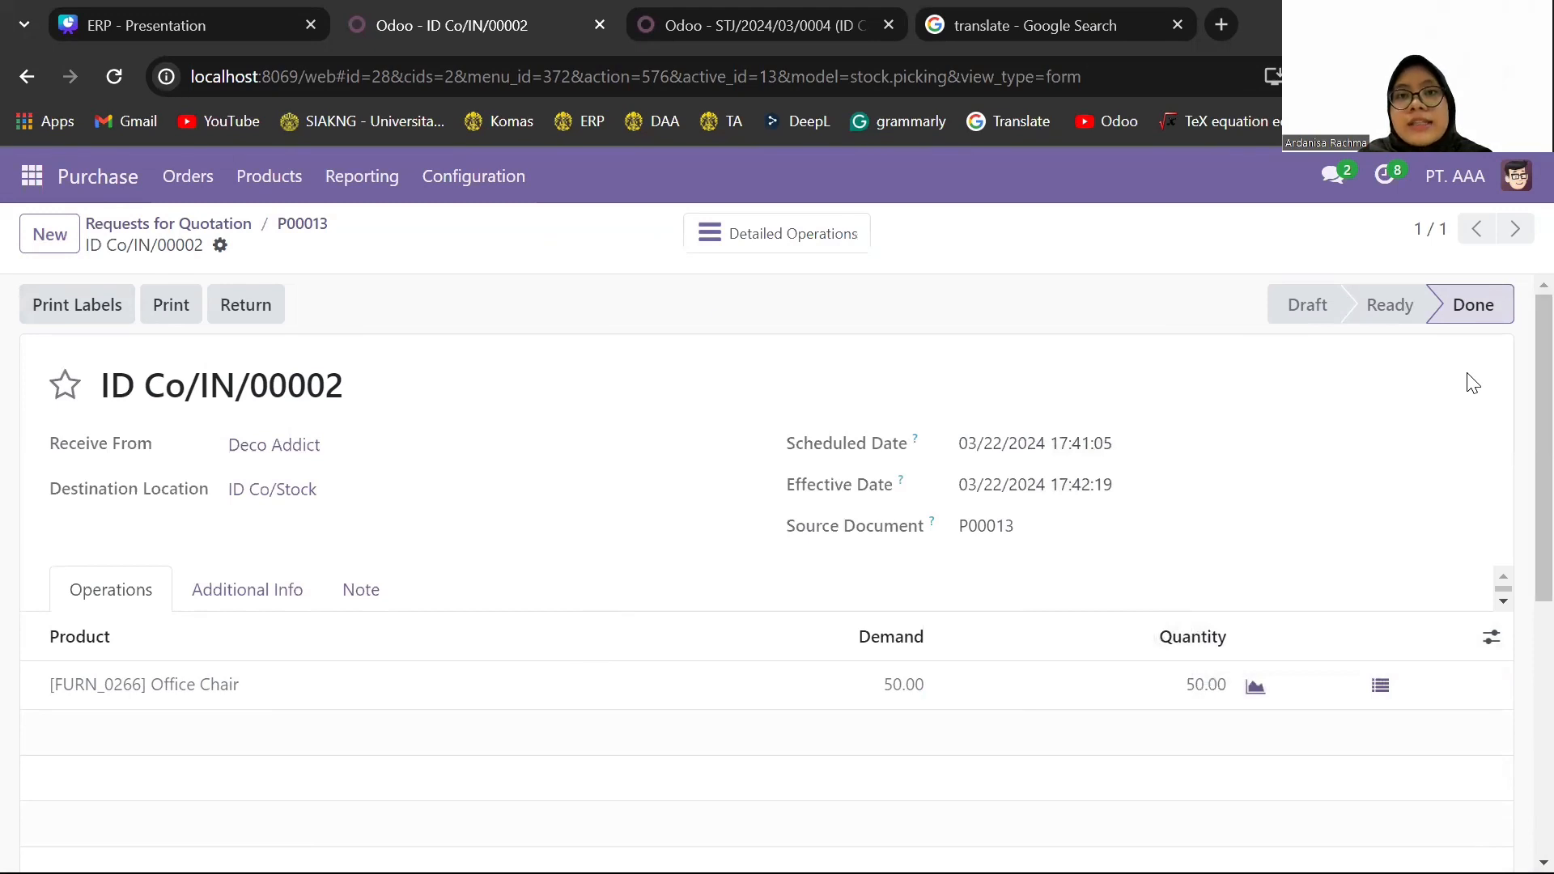
- Switch to the Accounting browser tab and examine the inventory valuation entry for the new Office Chair receipt
click(802, 26)
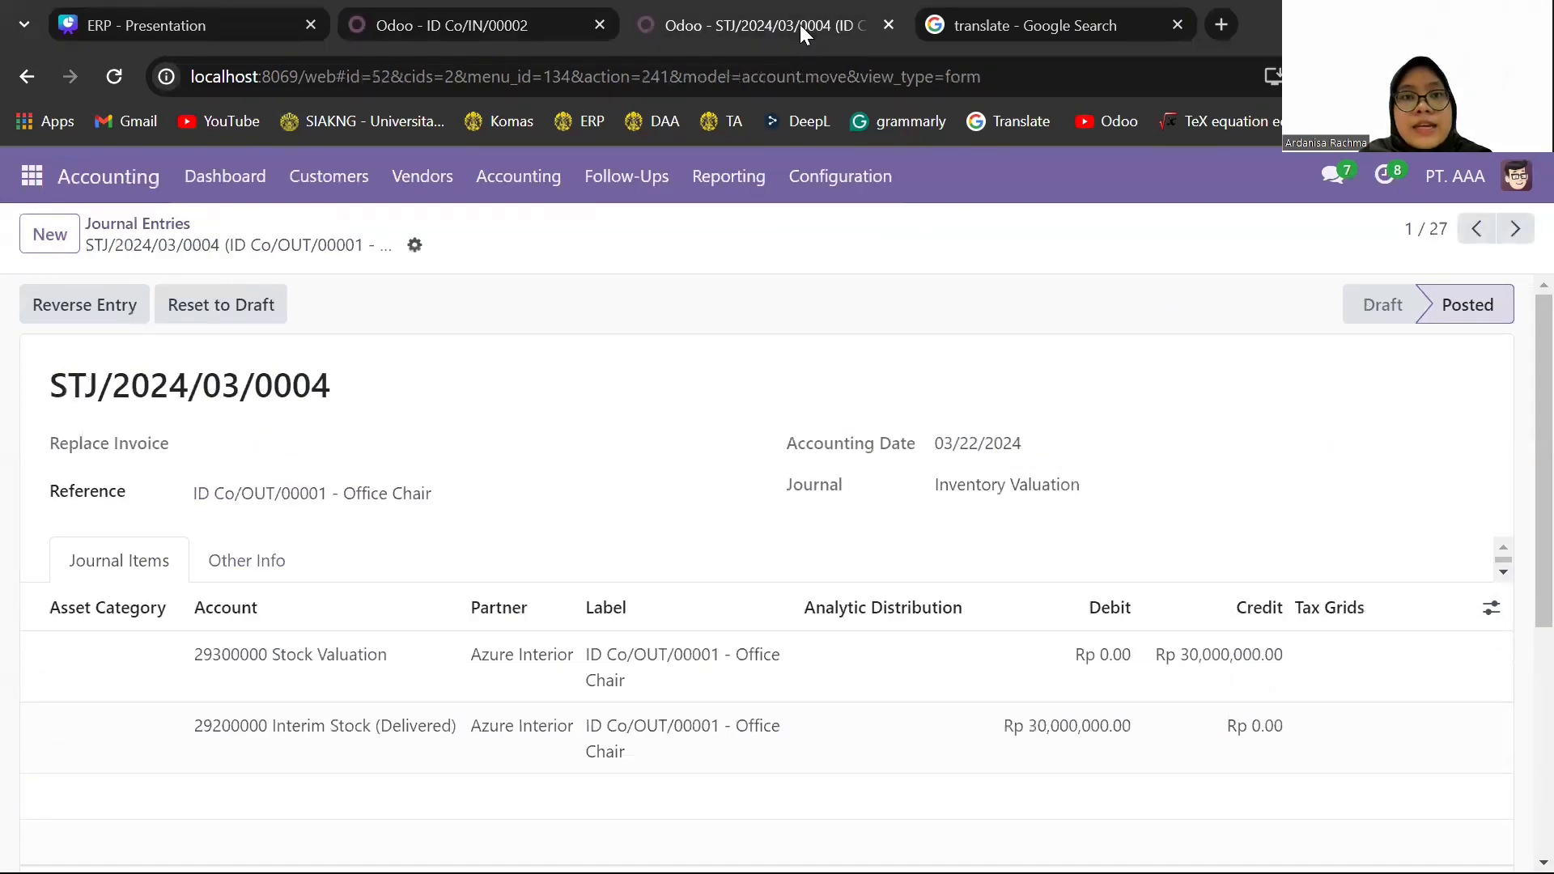
click(165, 225)
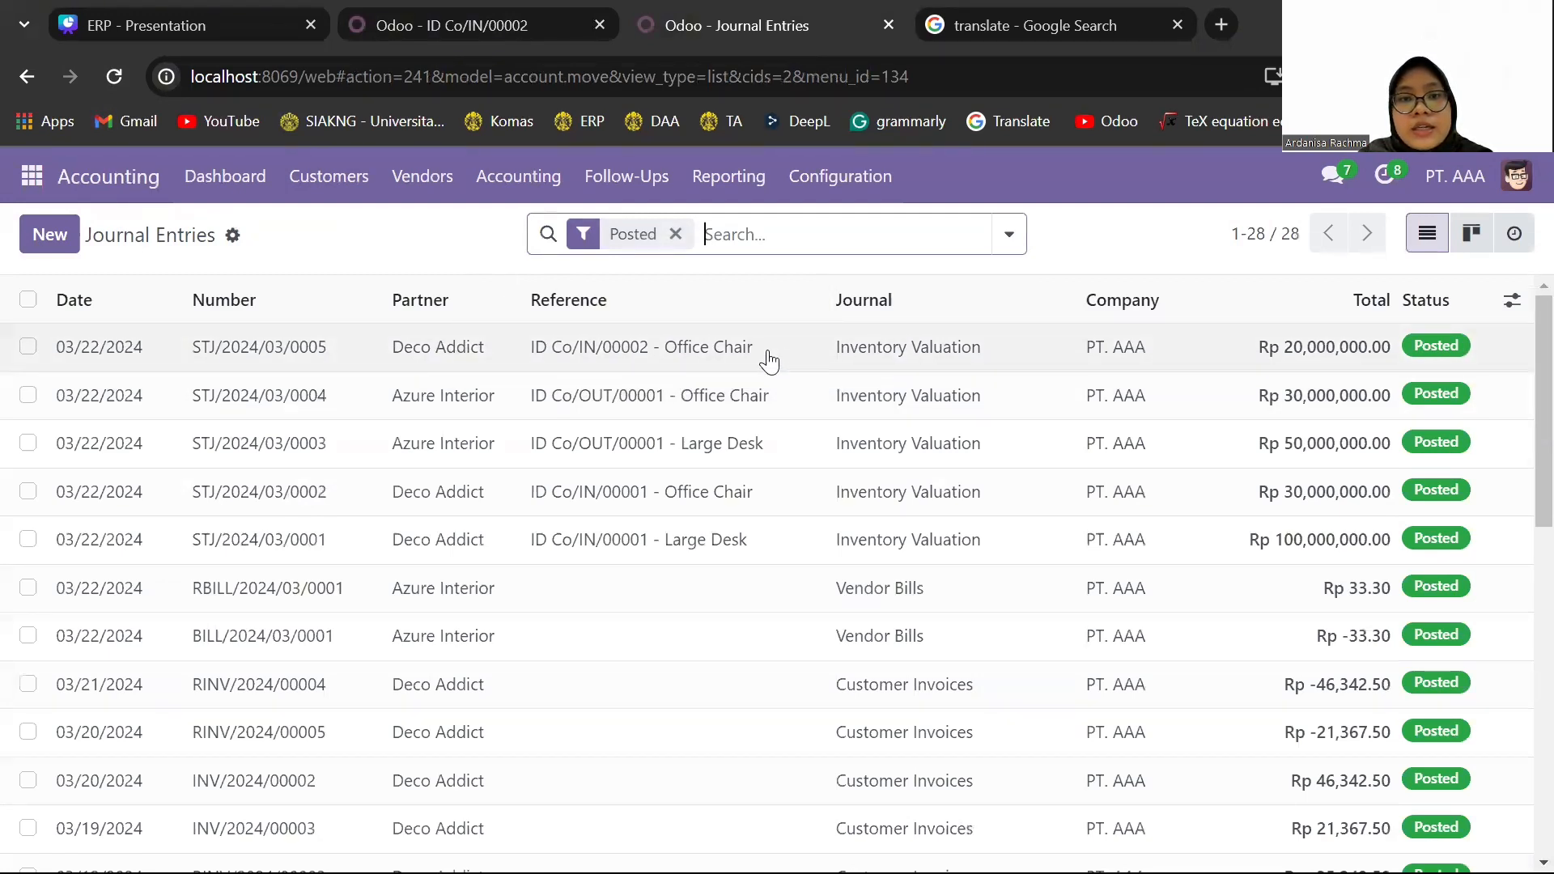
click(735, 355)
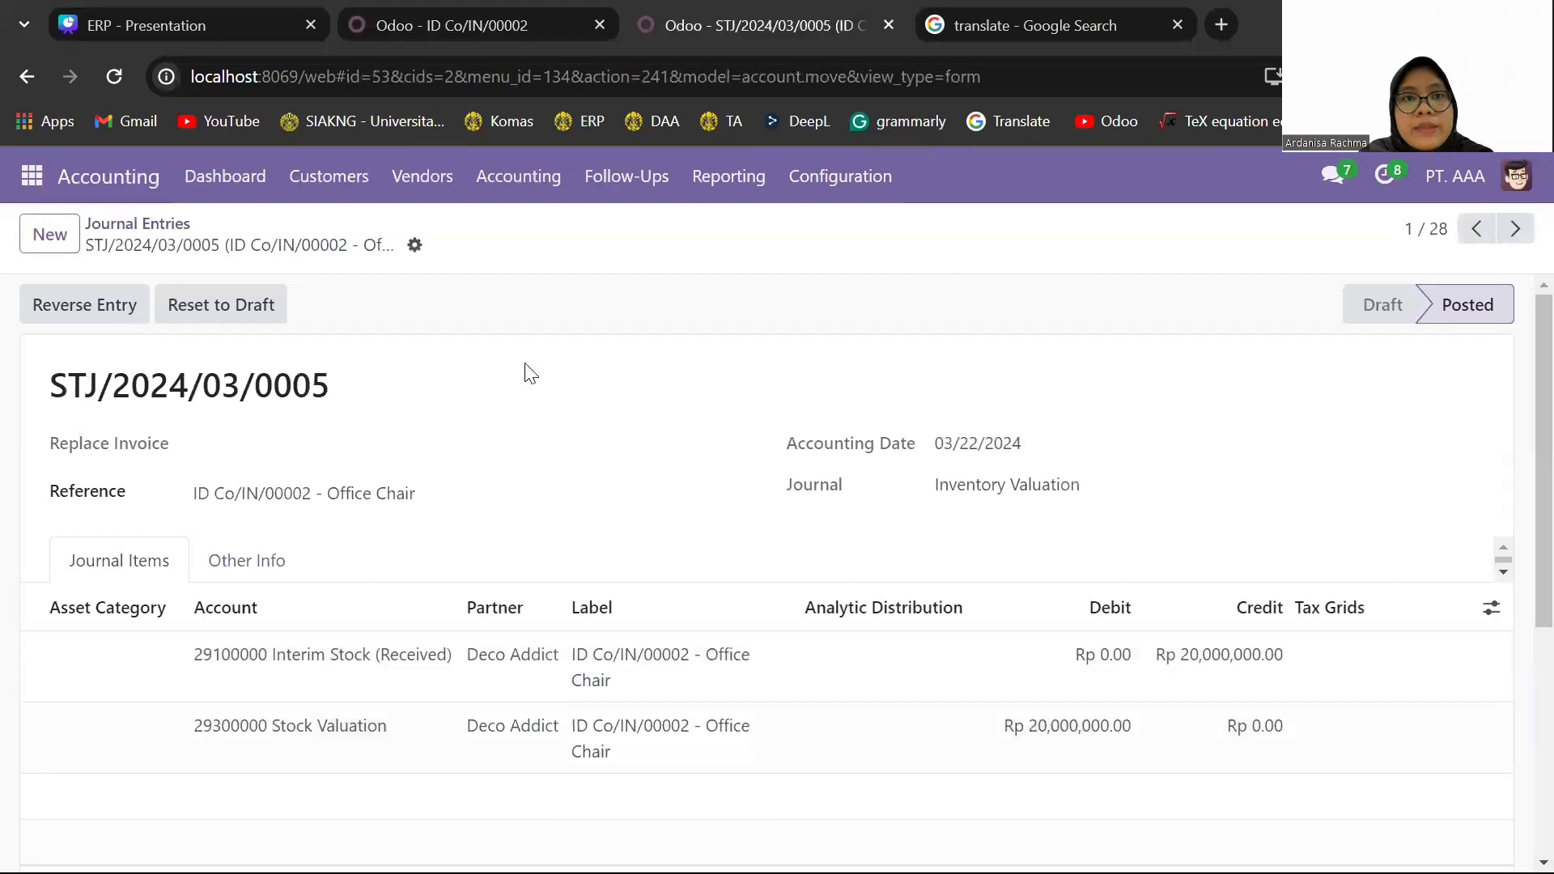
- Switch to the other Odoo browser tab and check the Office Chair [FURN_0266] product's on-hand quantity and cost in Inventory
click(483, 16)
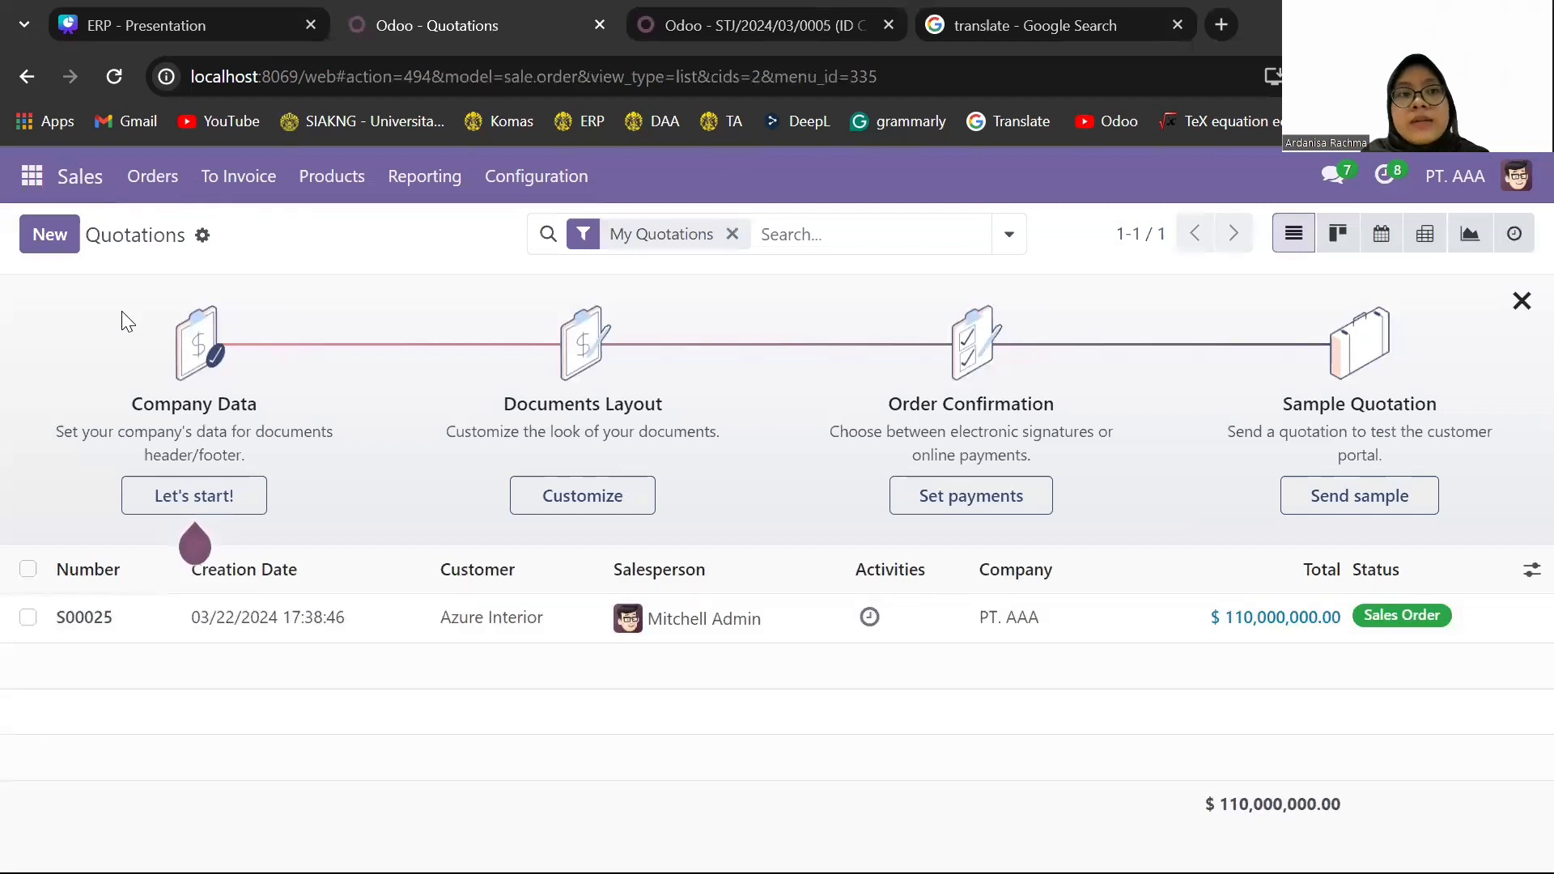
click(33, 179)
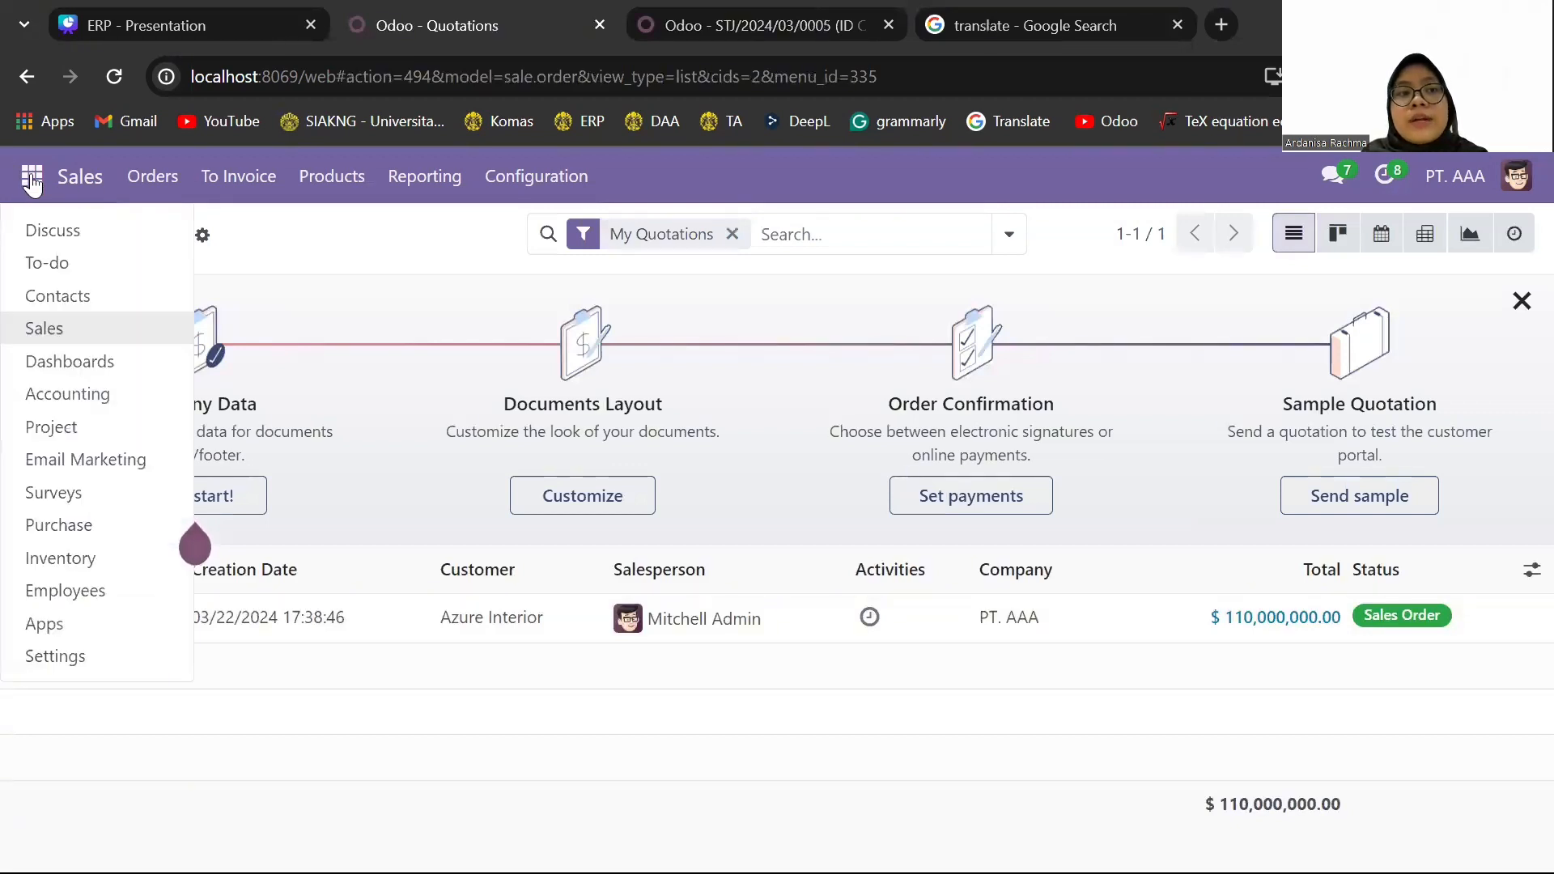
click(114, 558)
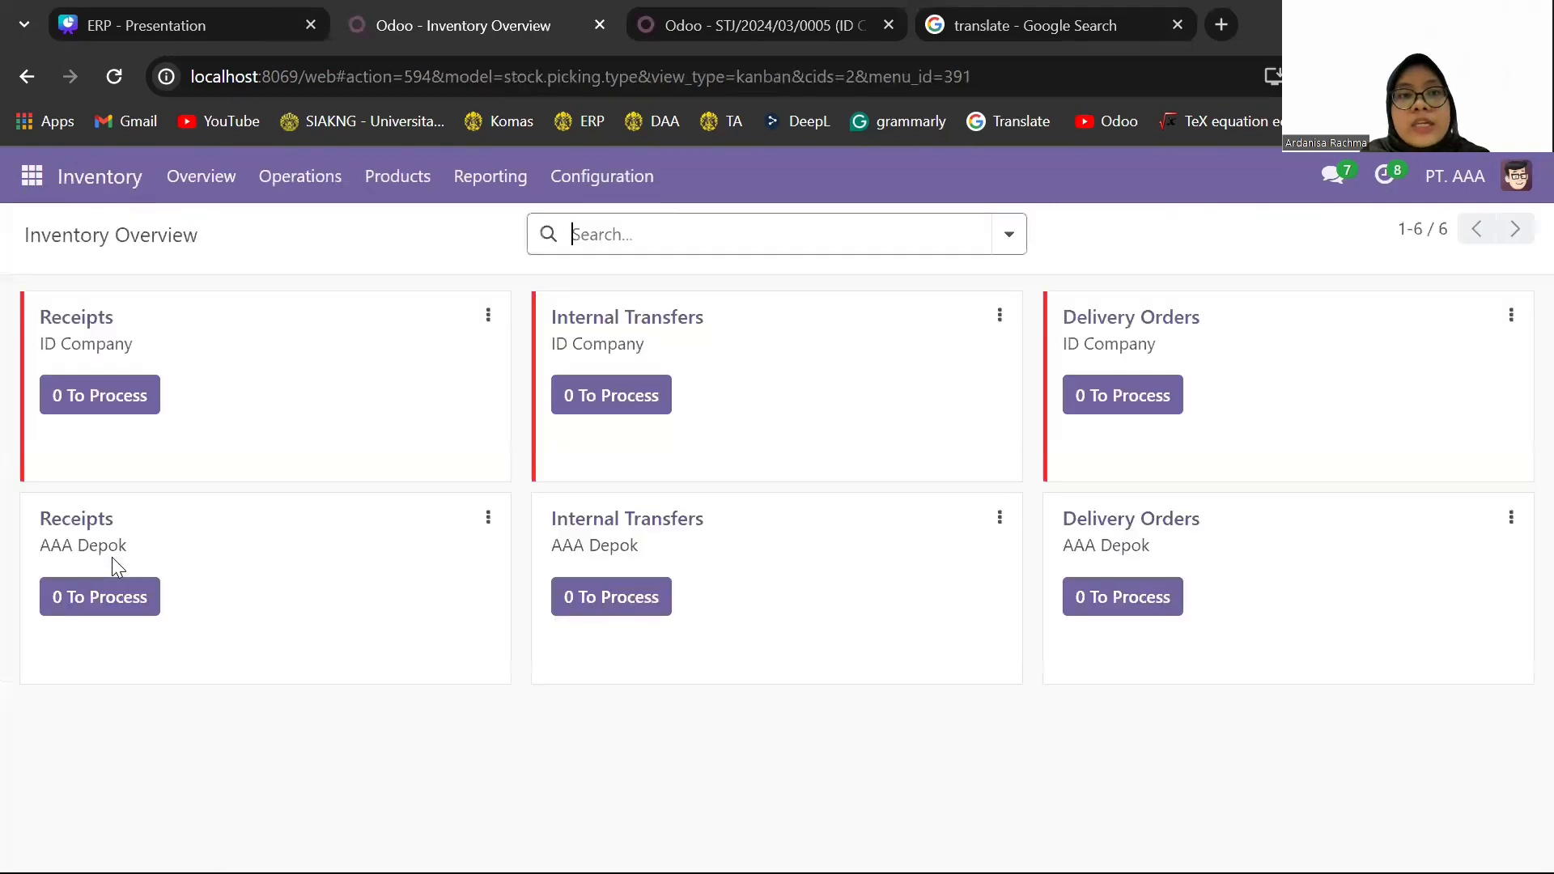
click(393, 183)
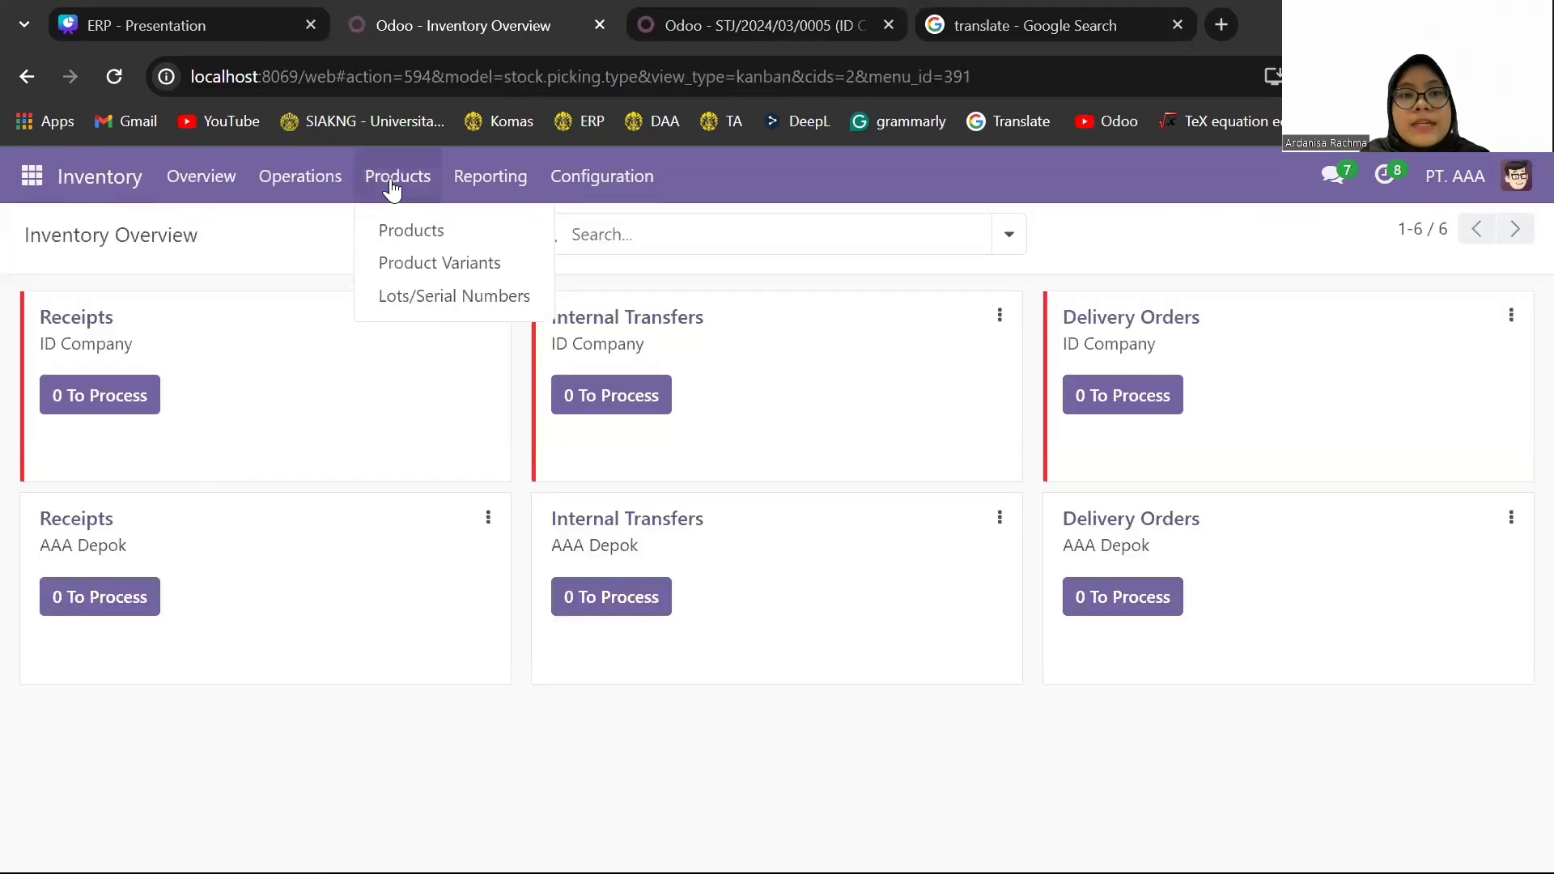
click(426, 230)
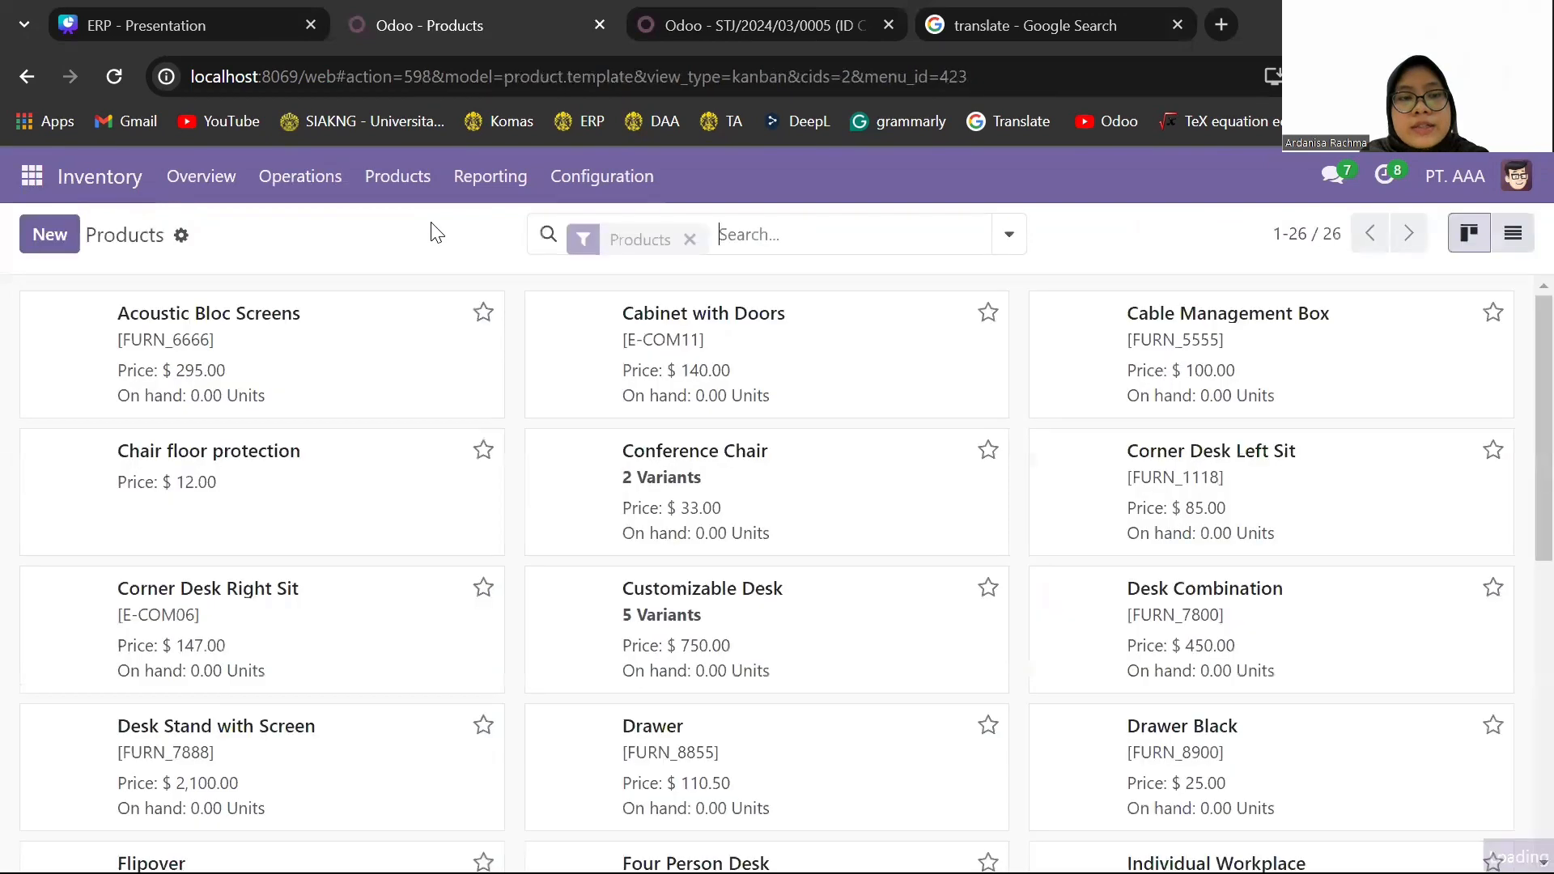
scroll(307, 623, down, 5)
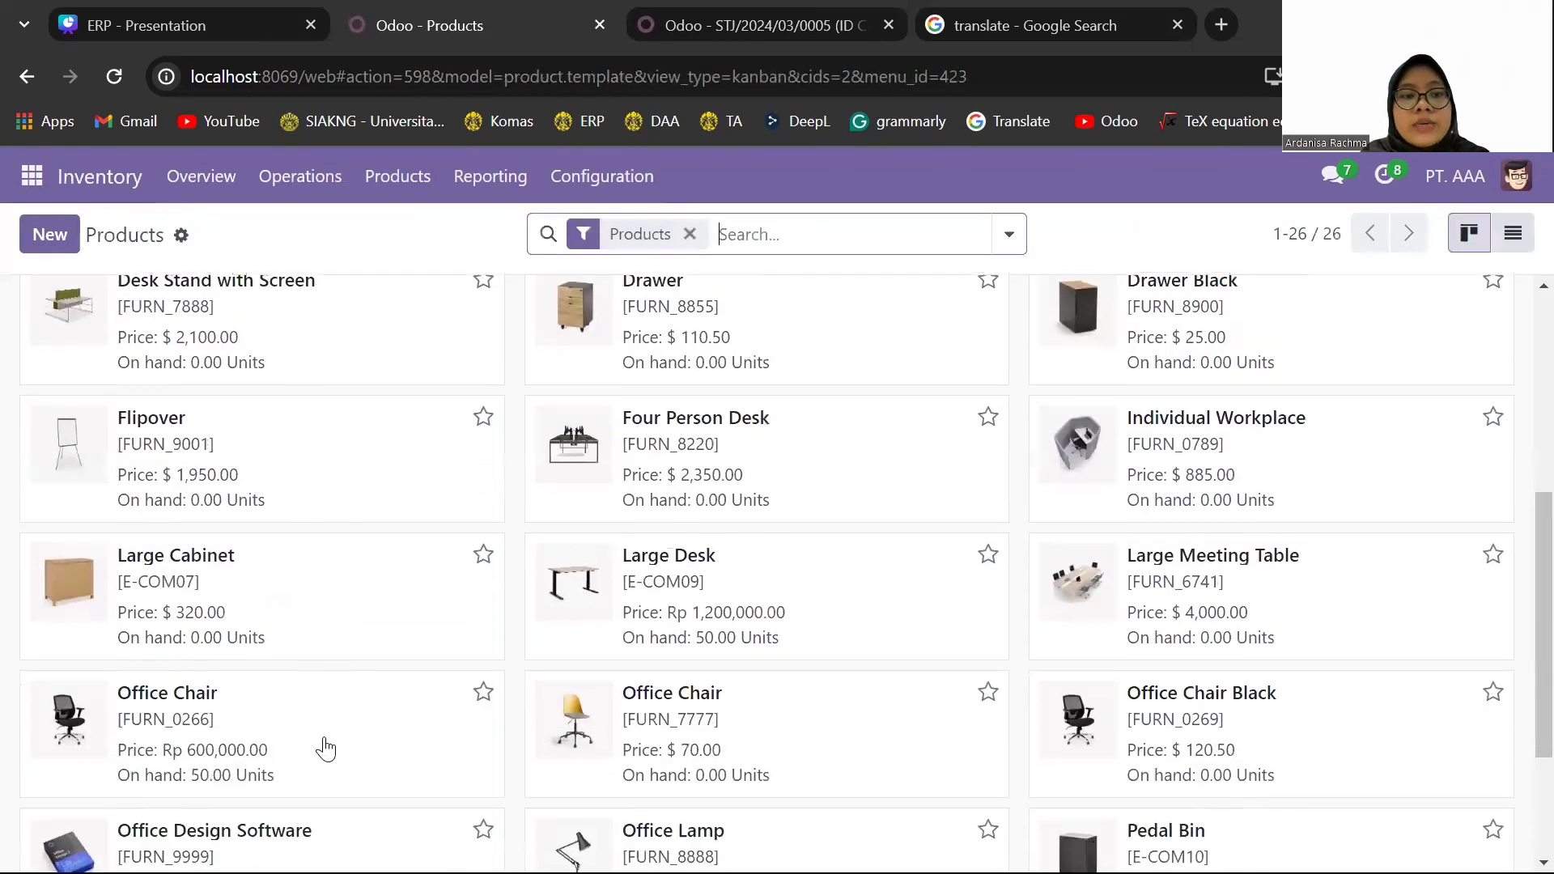
click(330, 770)
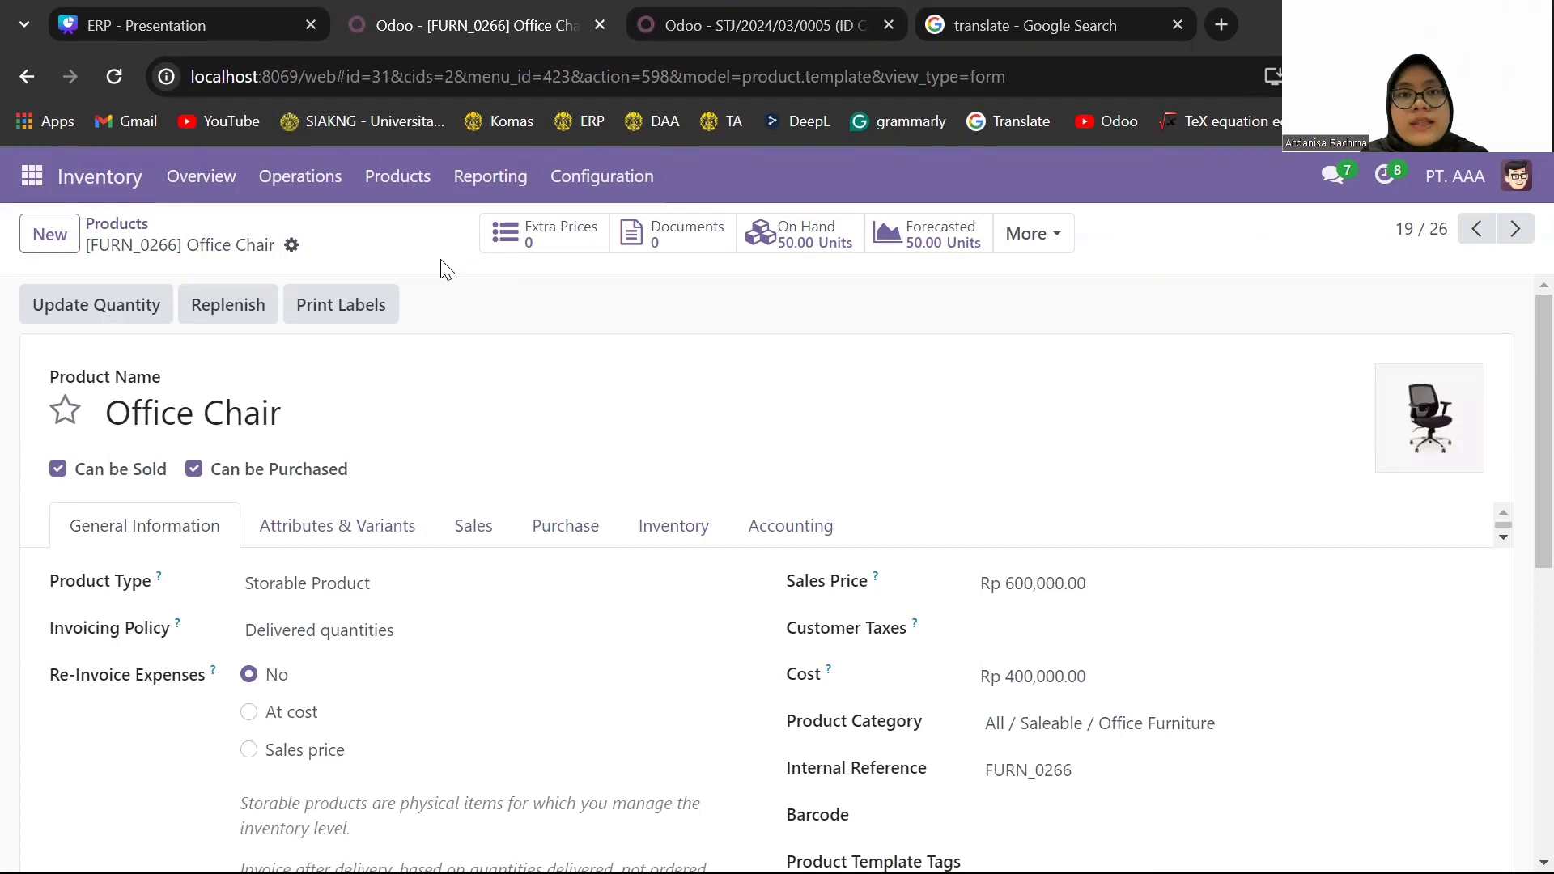
- Start a new sales quotation in the Sales module with Azure Interior as the customer
click(33, 177)
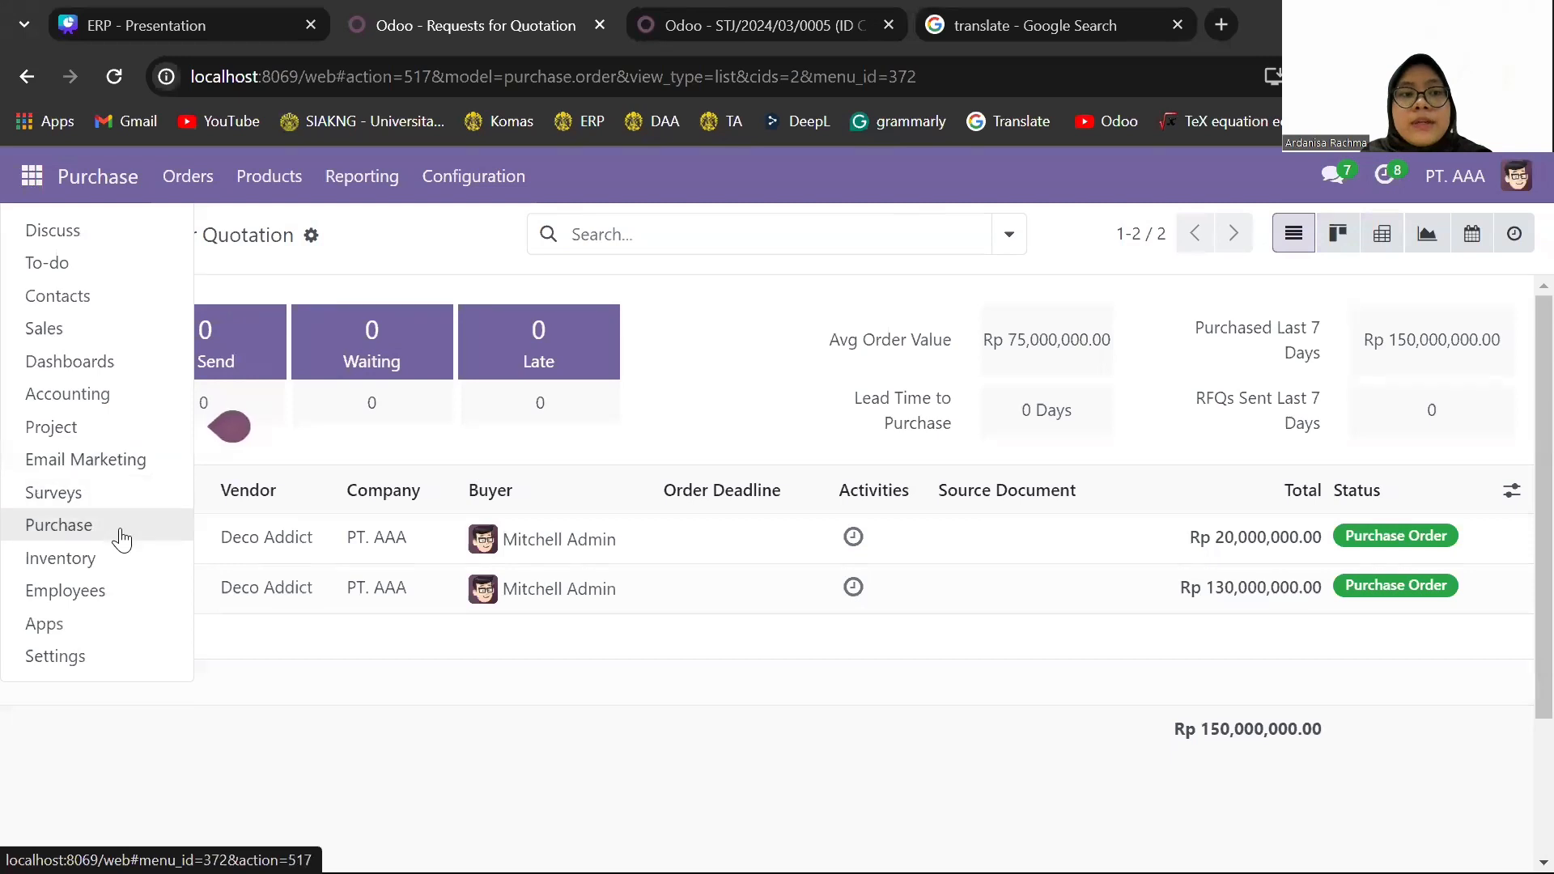
click(139, 331)
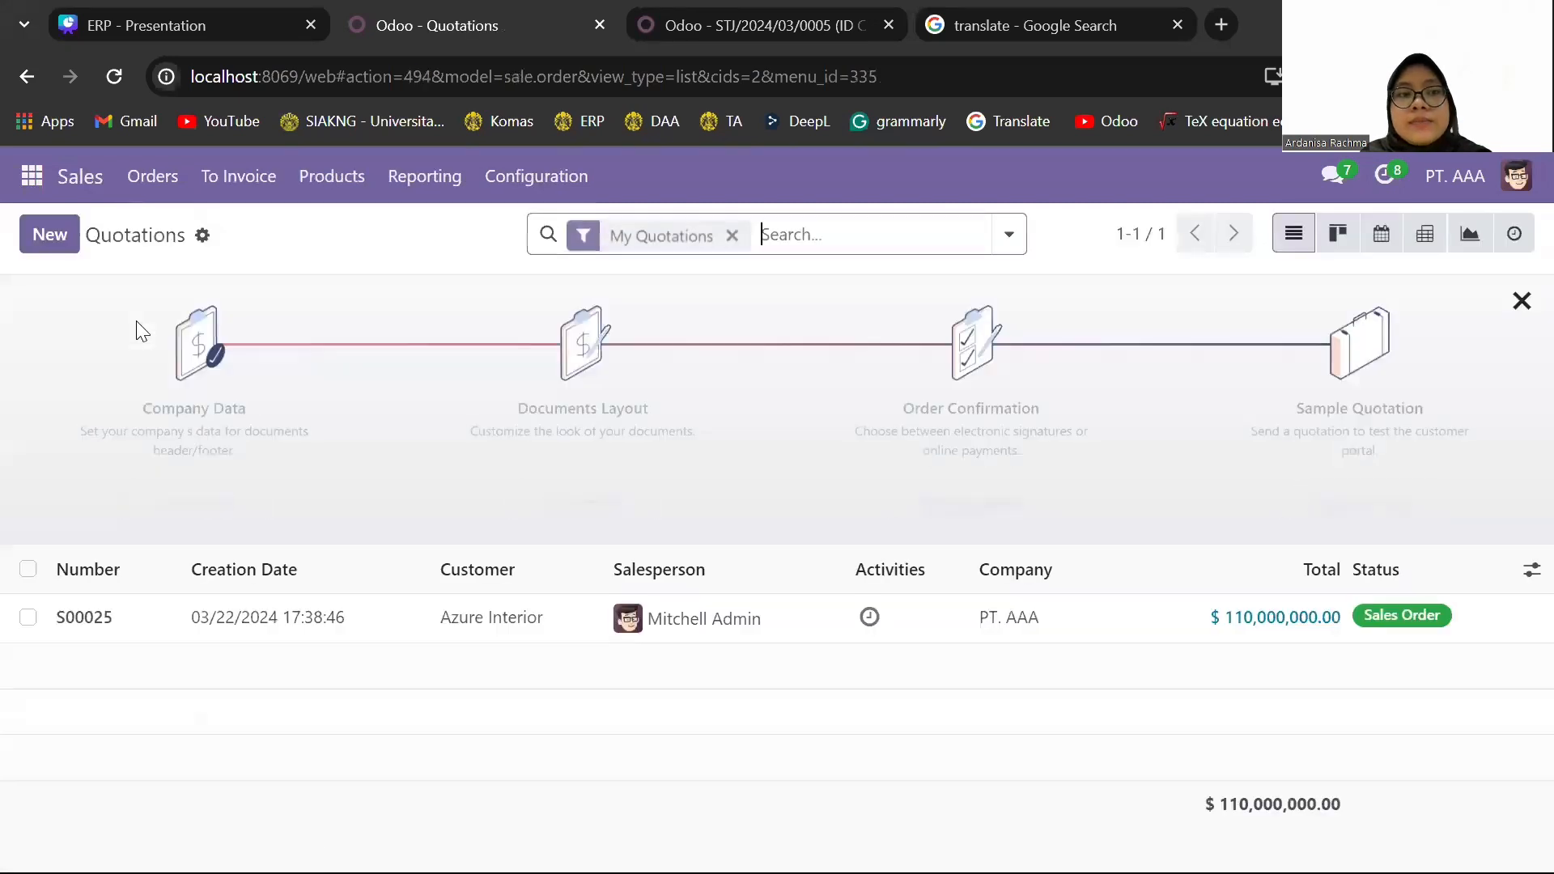
click(59, 233)
text(azu)
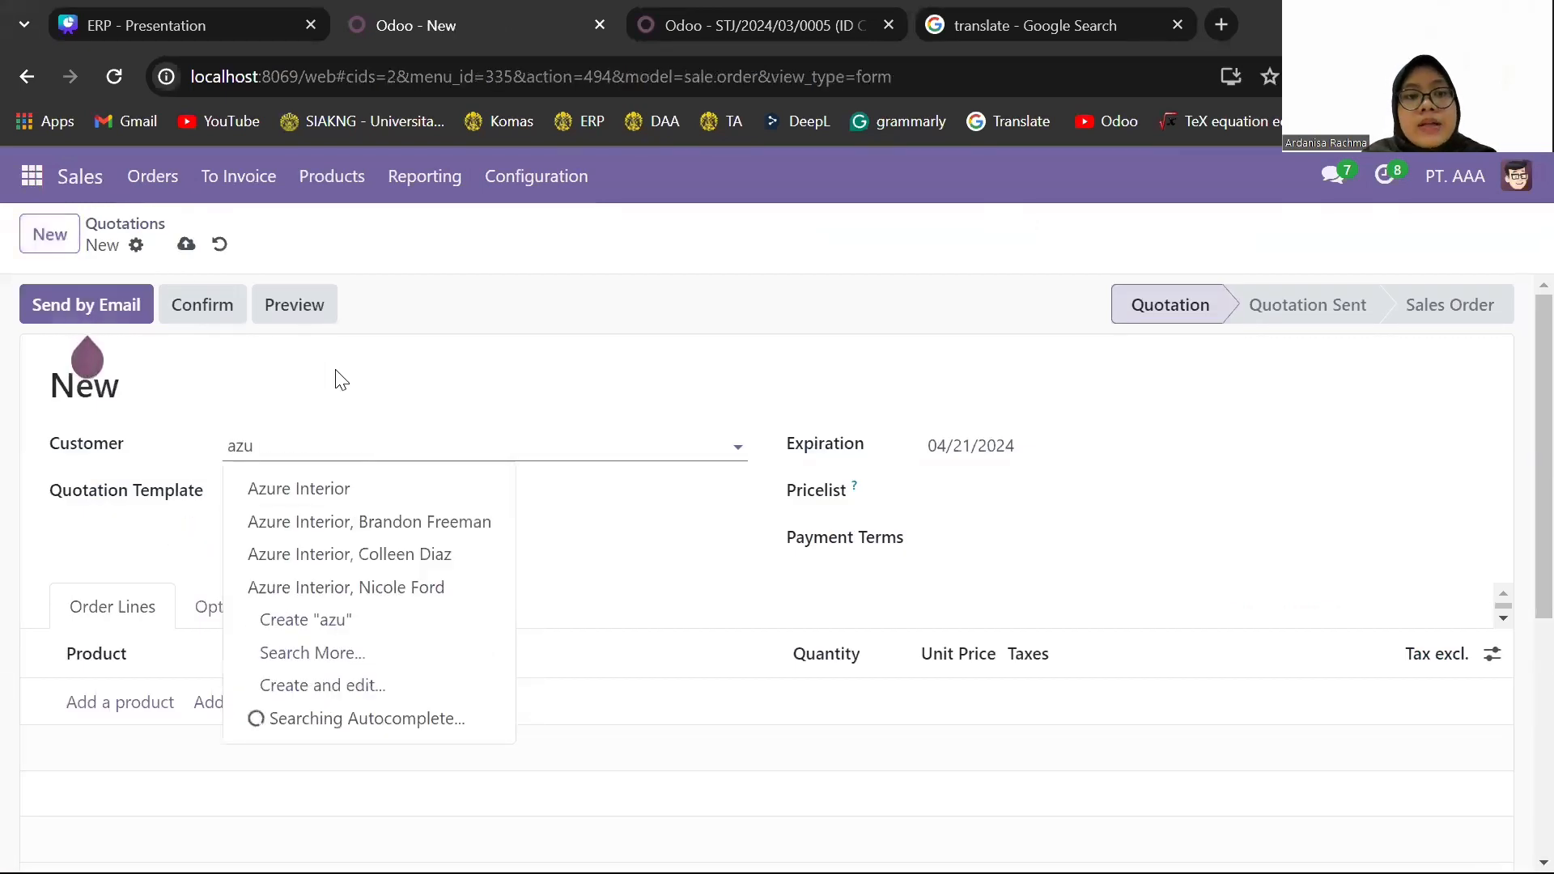
click(340, 497)
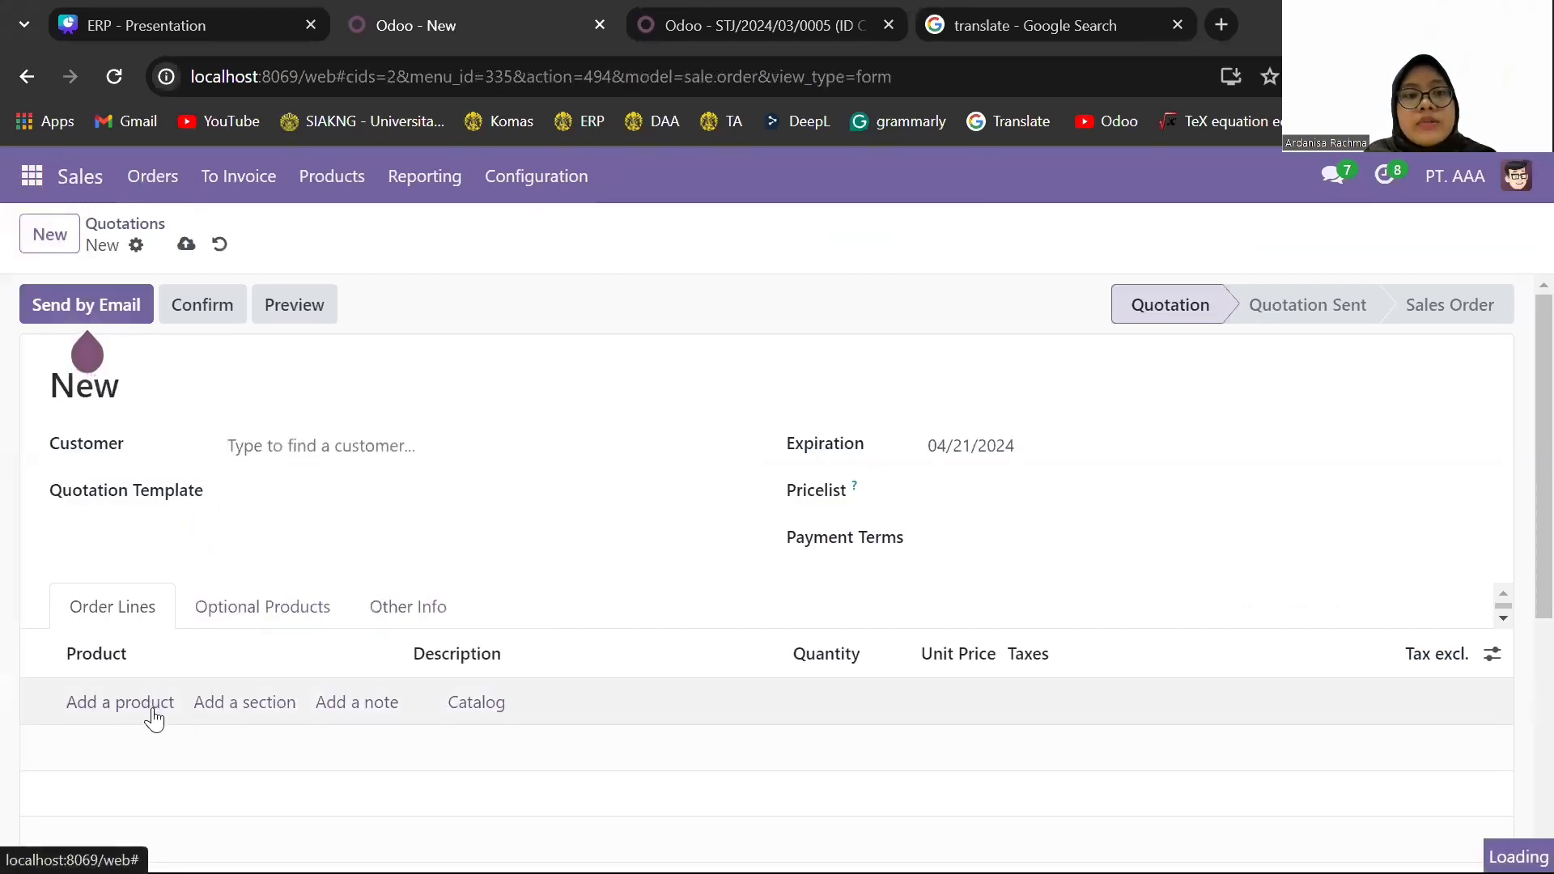
- Add a Large Desk [E-COM09] line with quantity 25 and no taxes to the quotation
click(153, 702)
text(large)
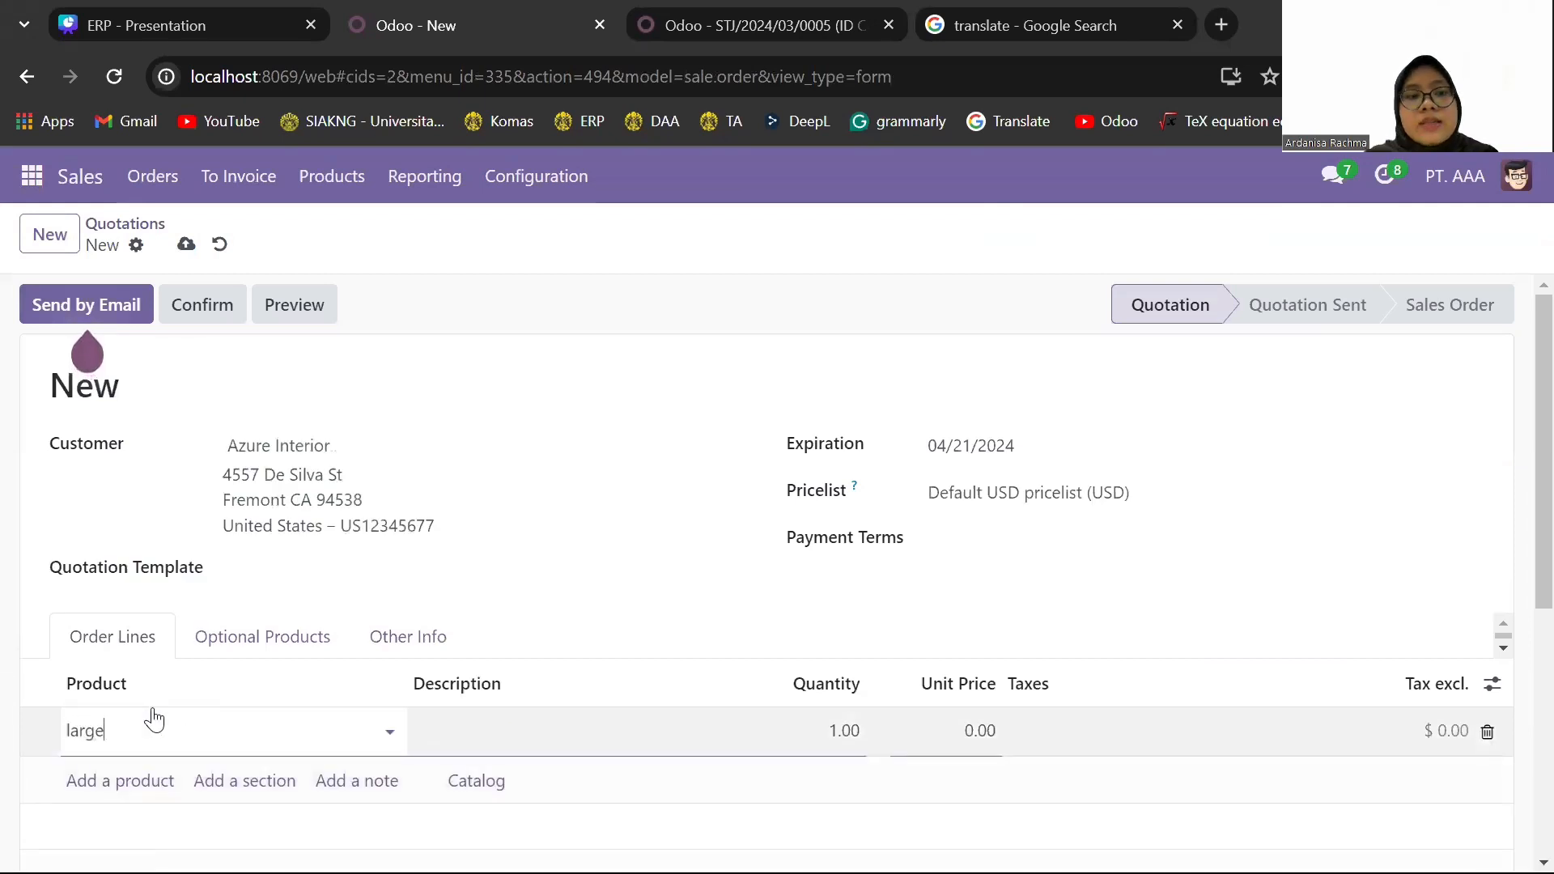
click(251, 560)
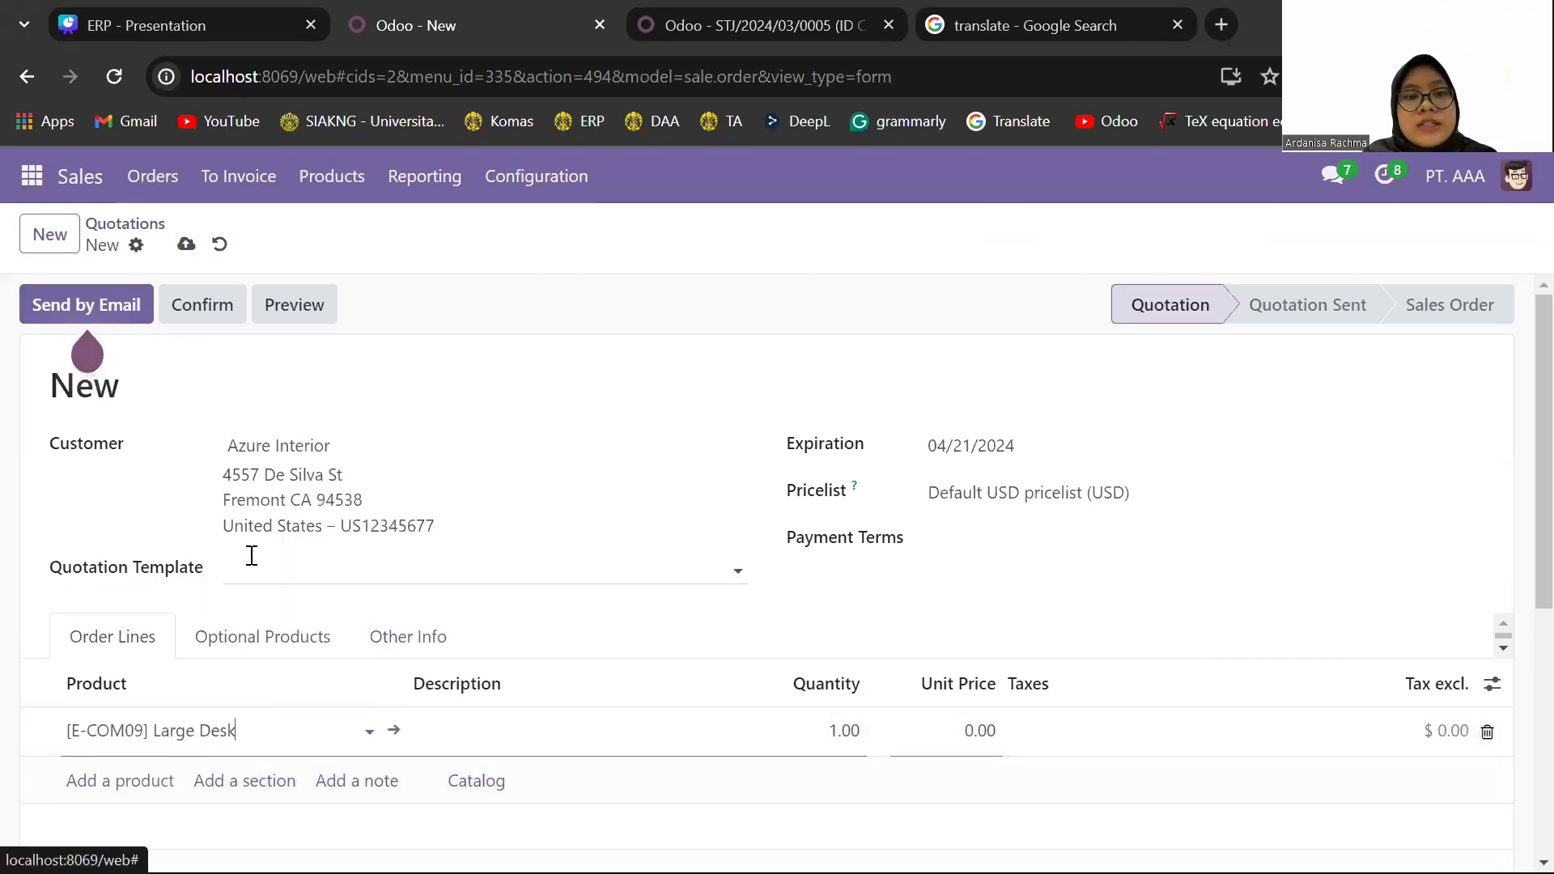
click(858, 735)
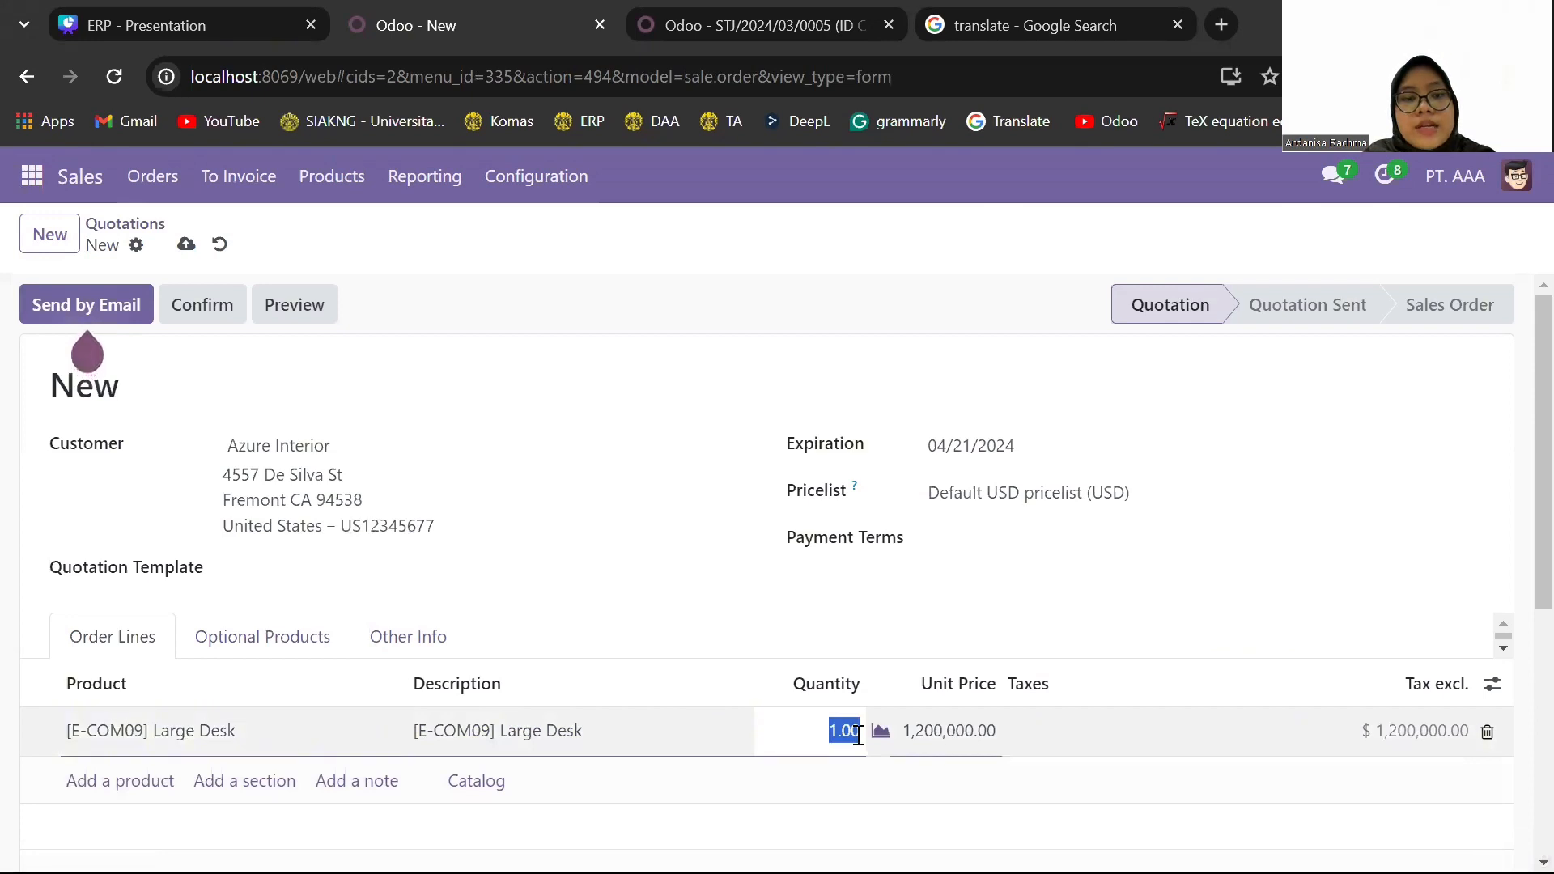
text(25)
click(1067, 733)
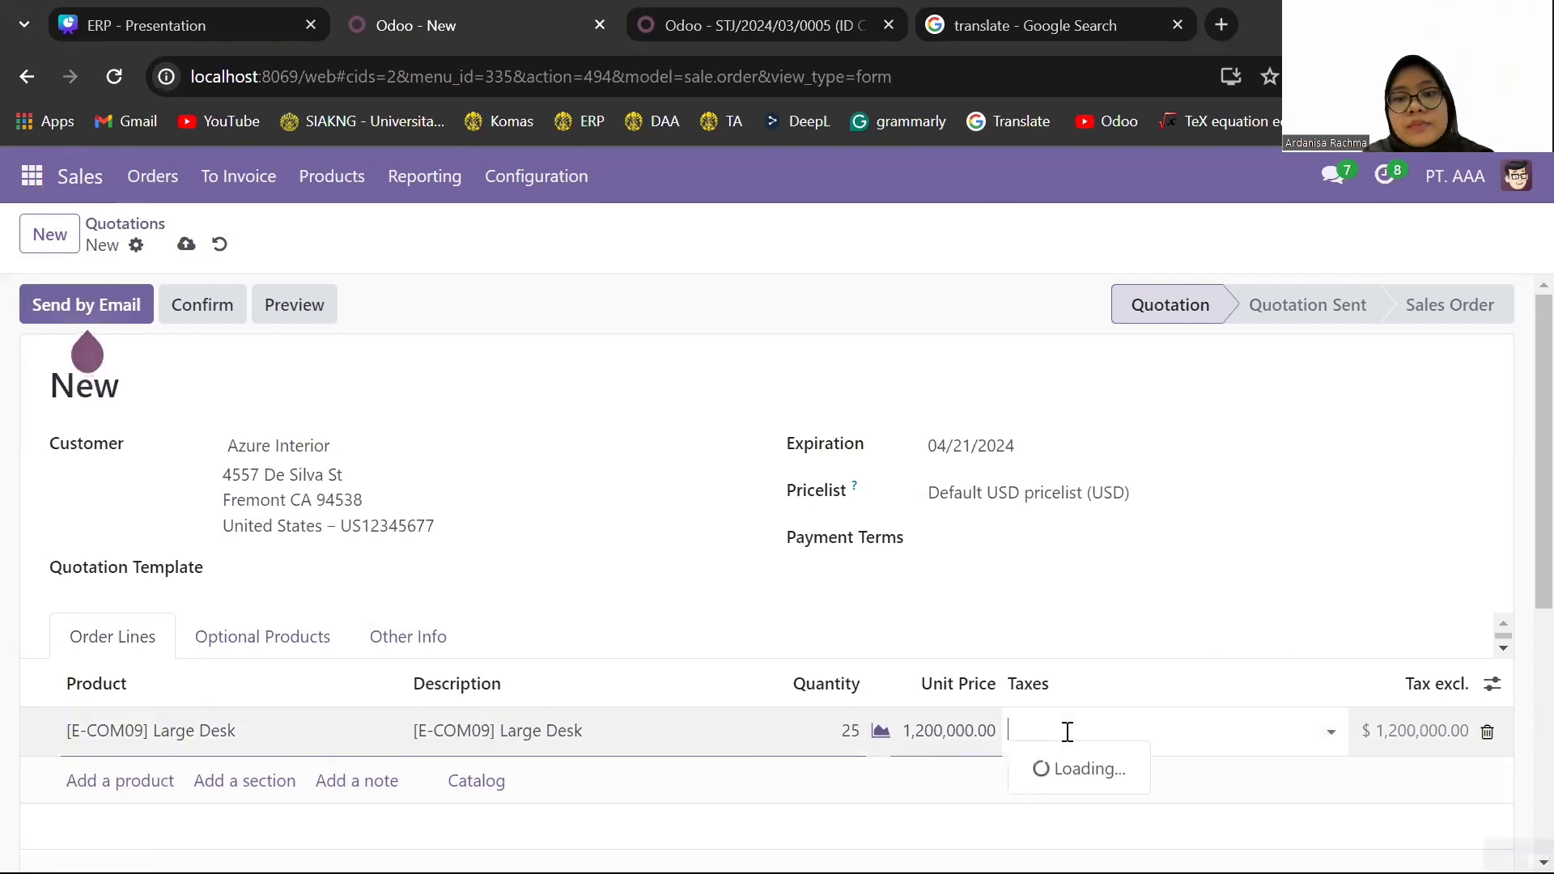
click(1042, 783)
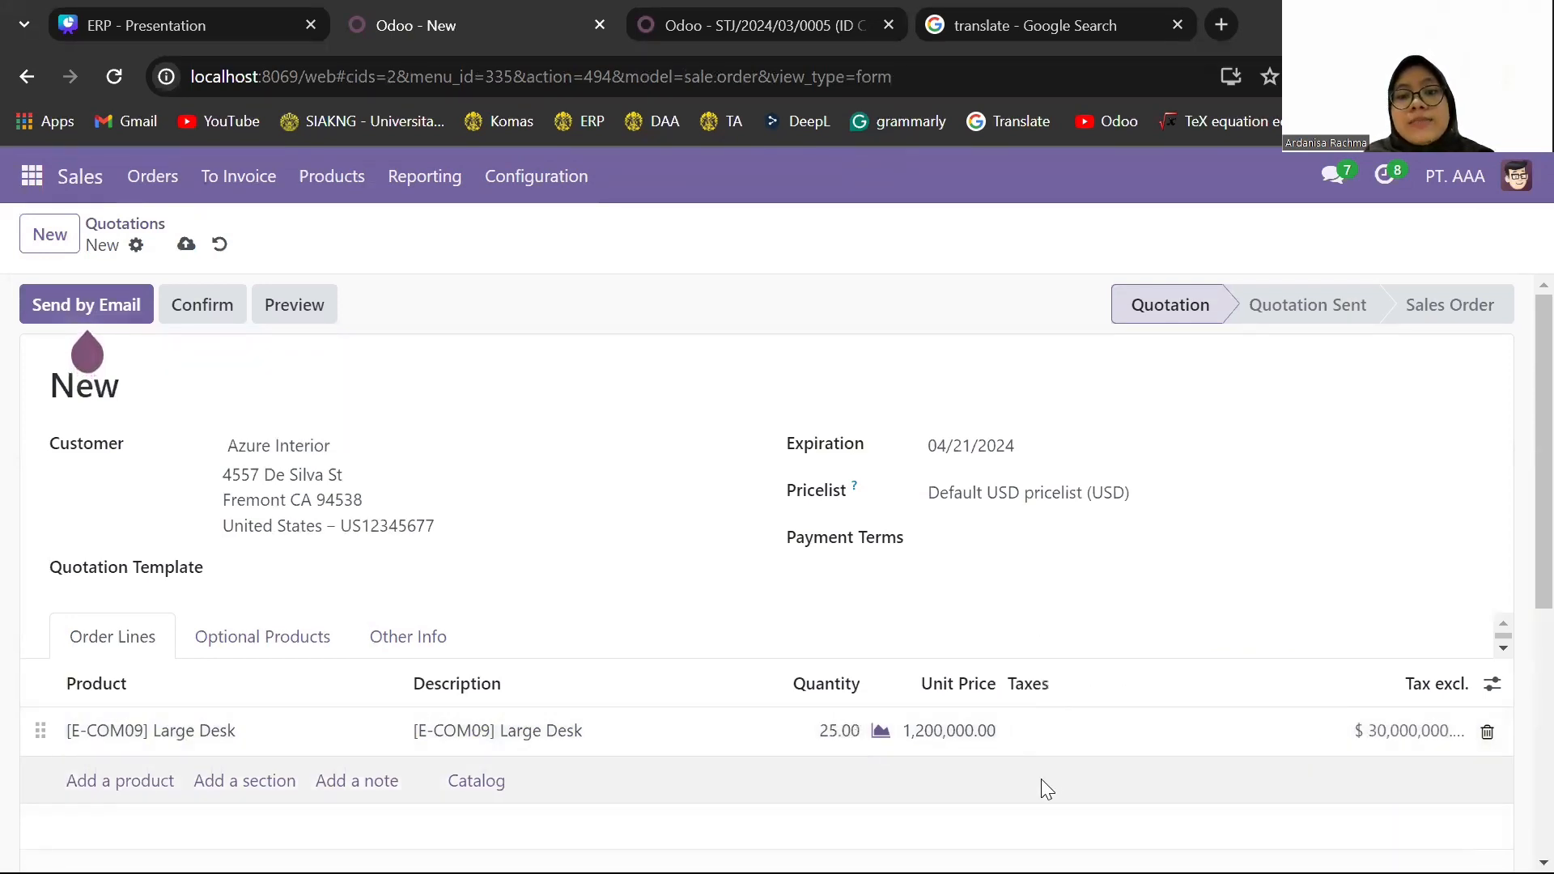
click(1041, 779)
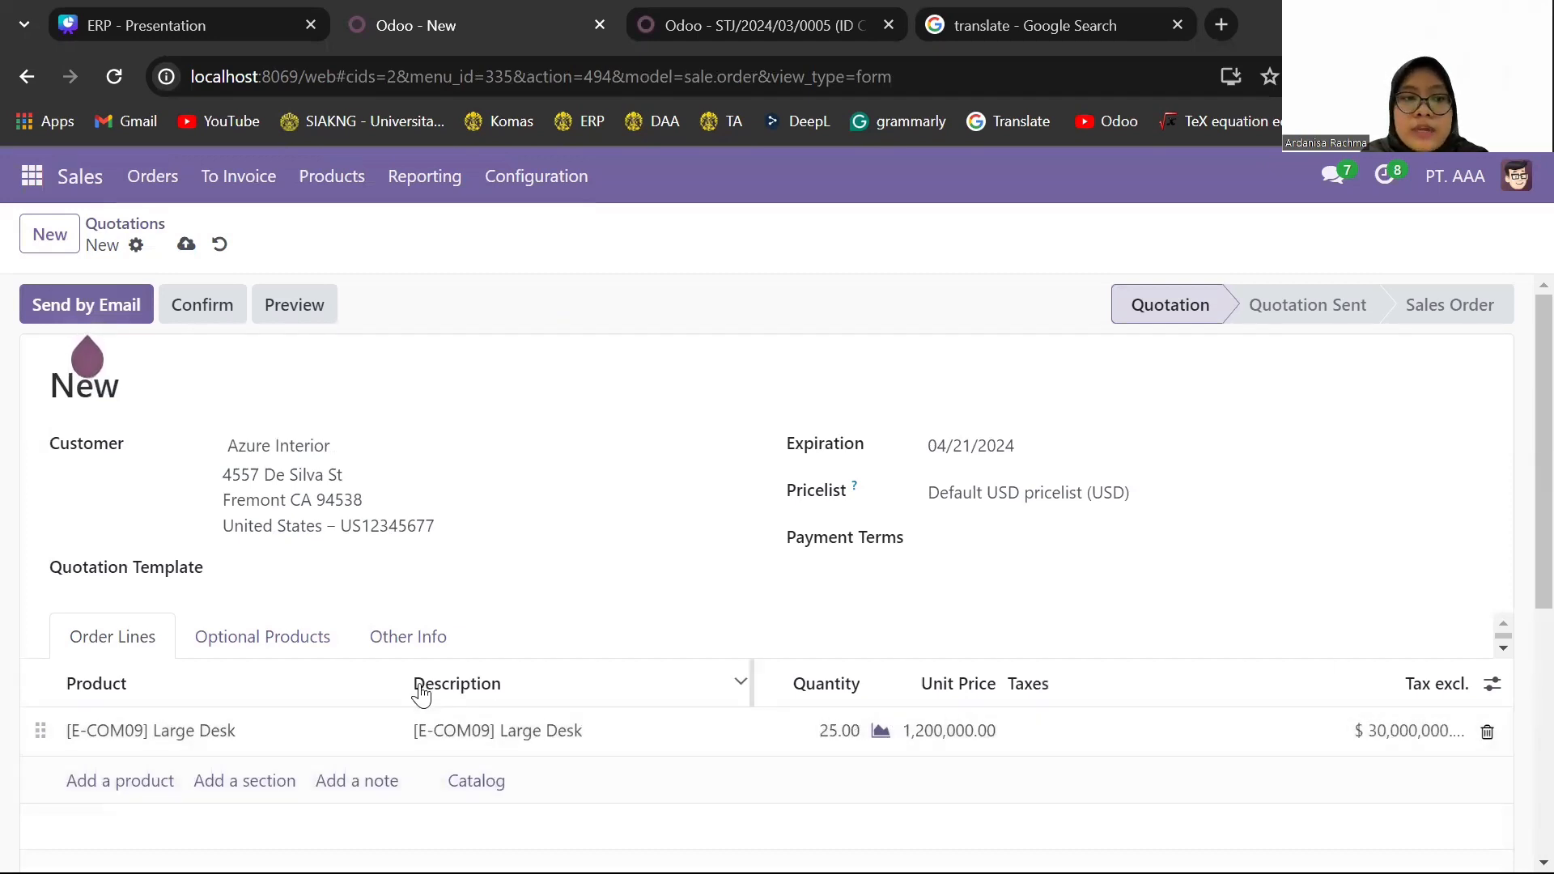
- Add an Office Chair [FURN_0266] line with quantity 25 and no taxes to the quotation
click(89, 784)
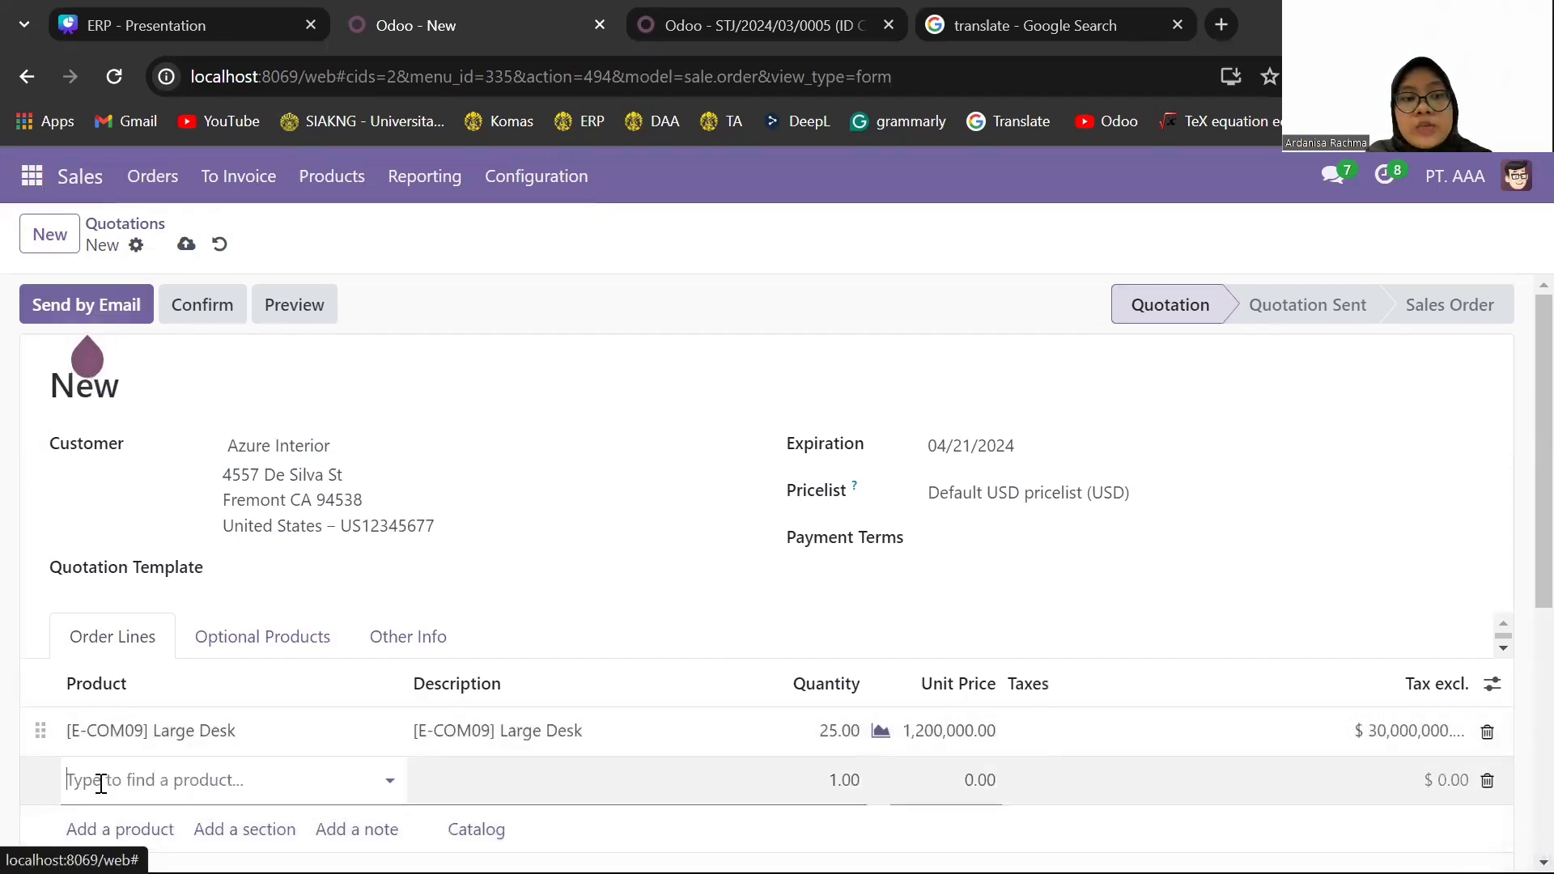
text(office cha)
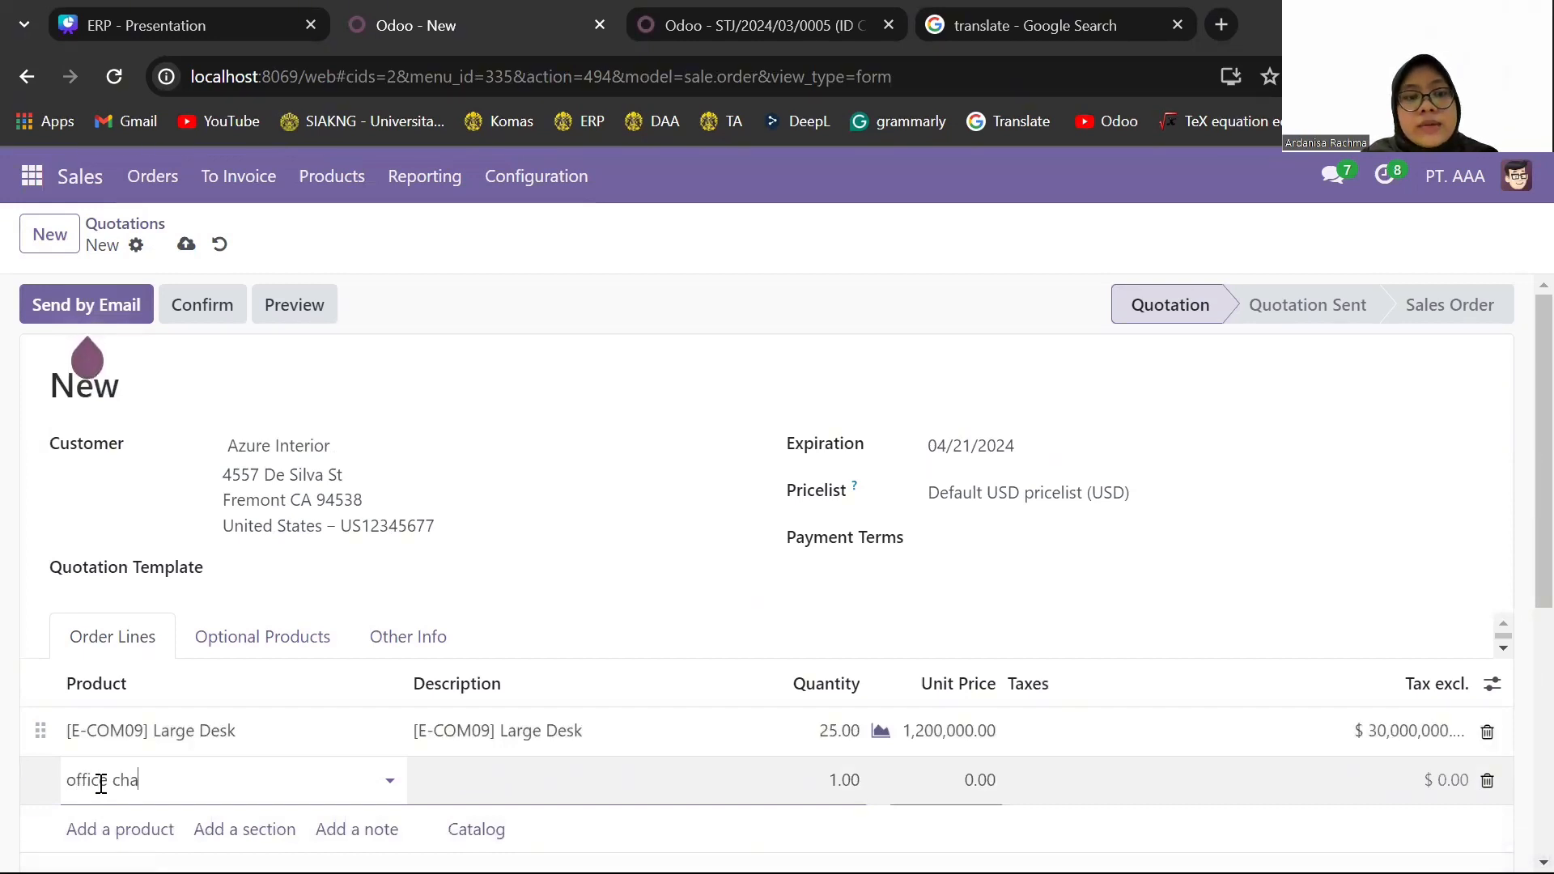
text(ir)
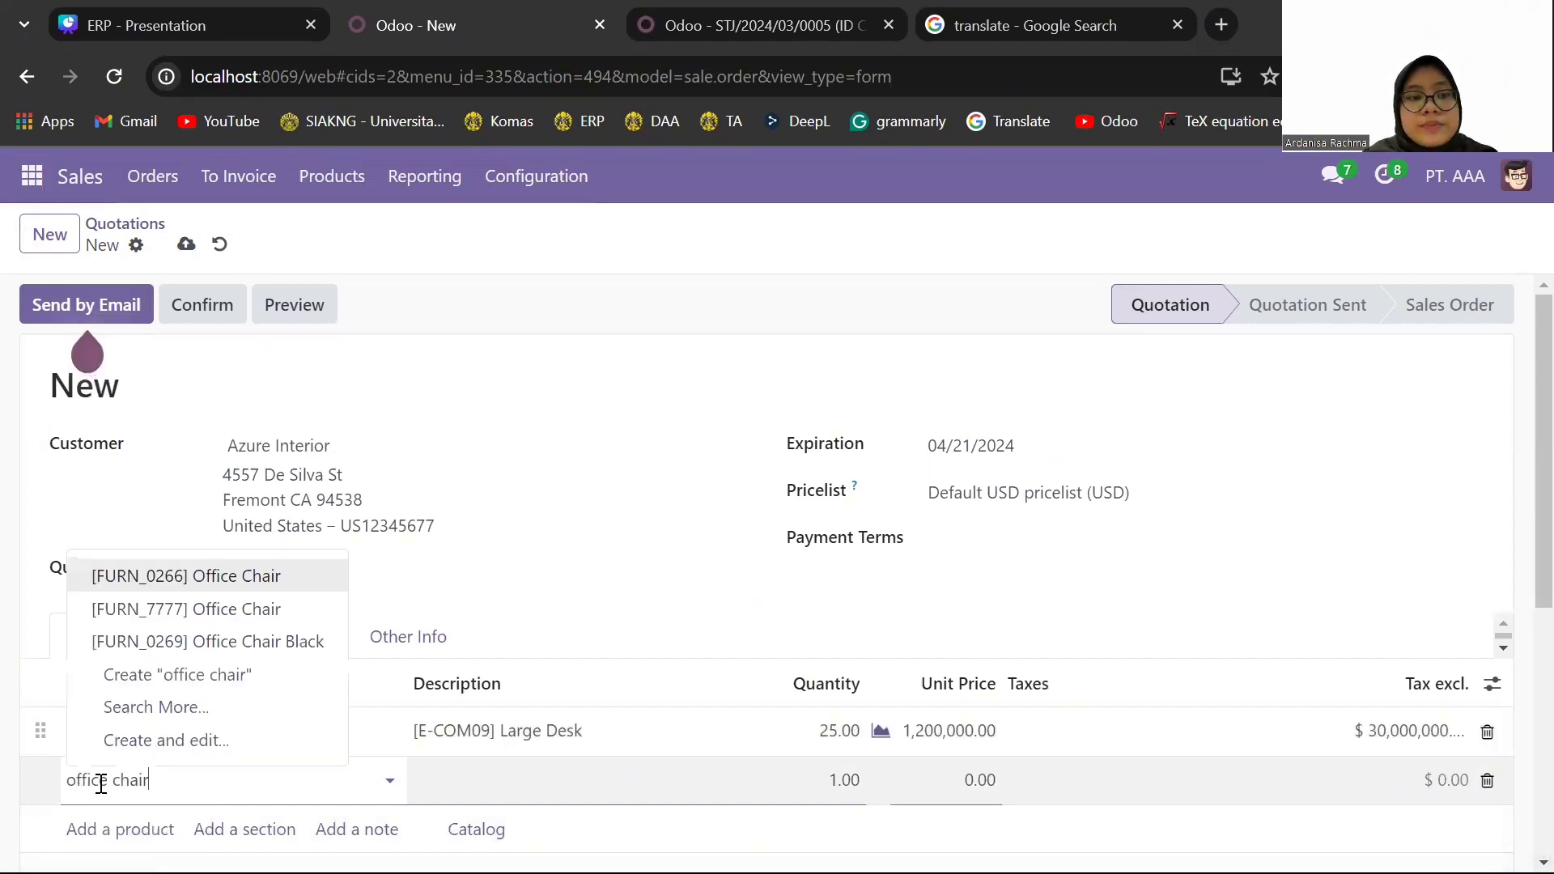
click(265, 579)
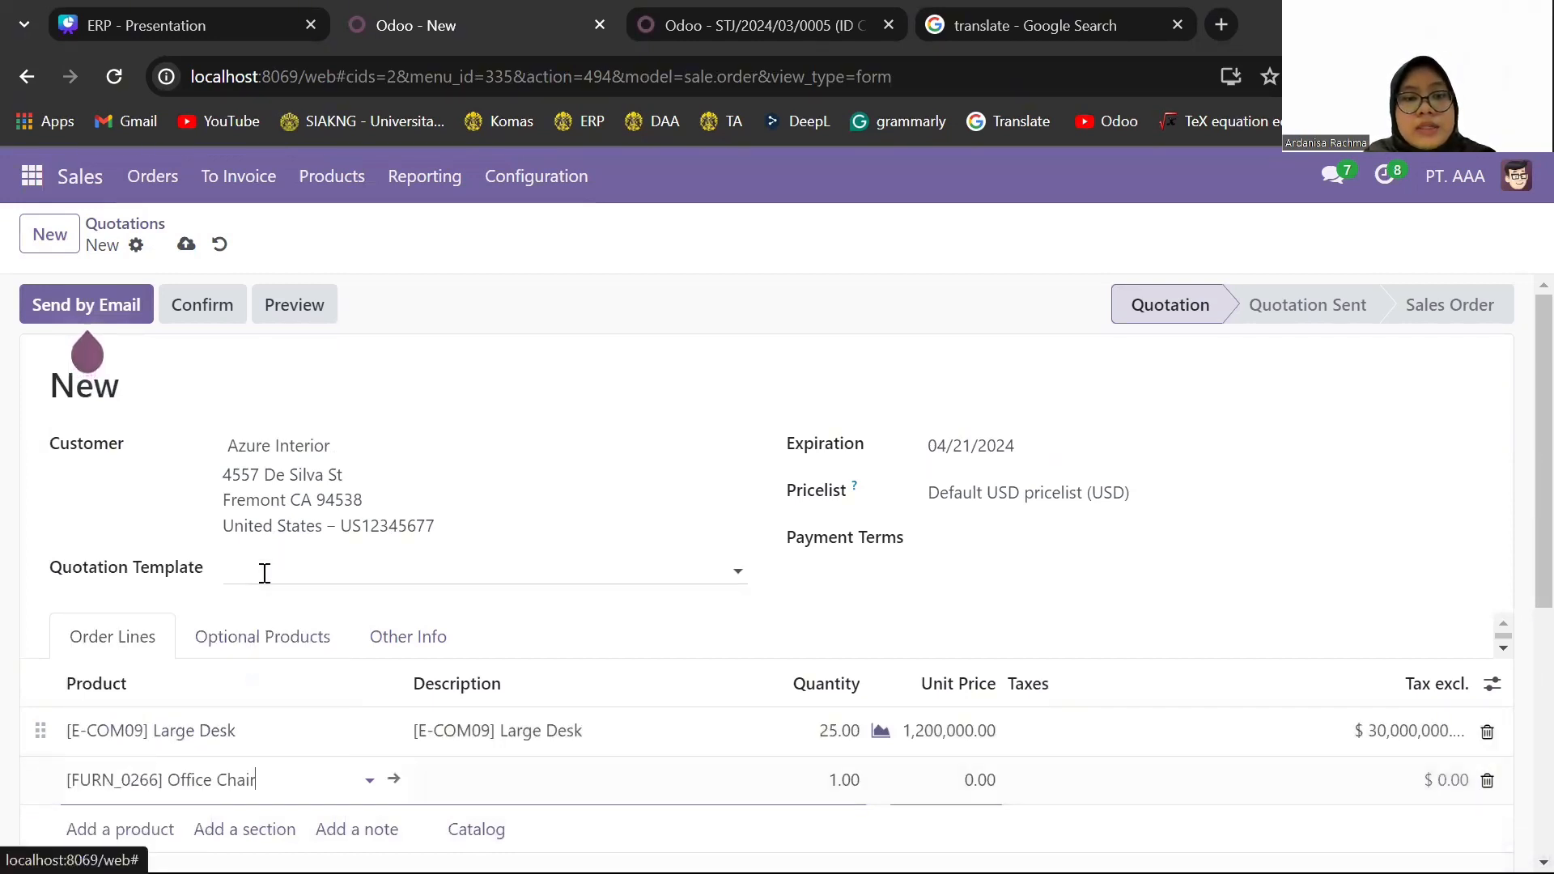
click(842, 780)
text(25)
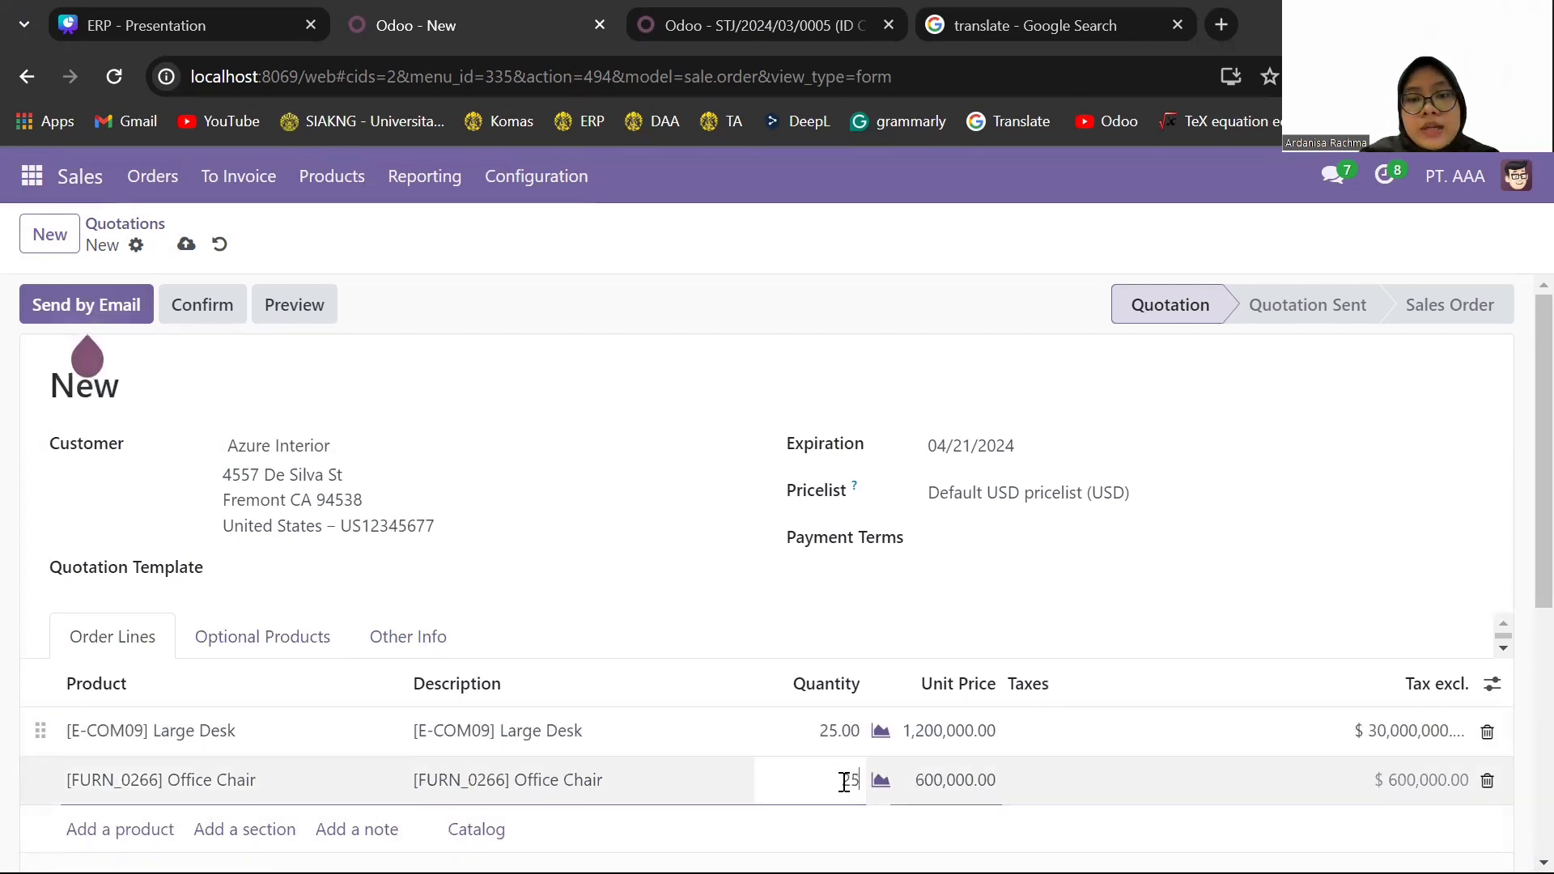
click(1102, 787)
scroll(845, 751, down, 1)
click(845, 751)
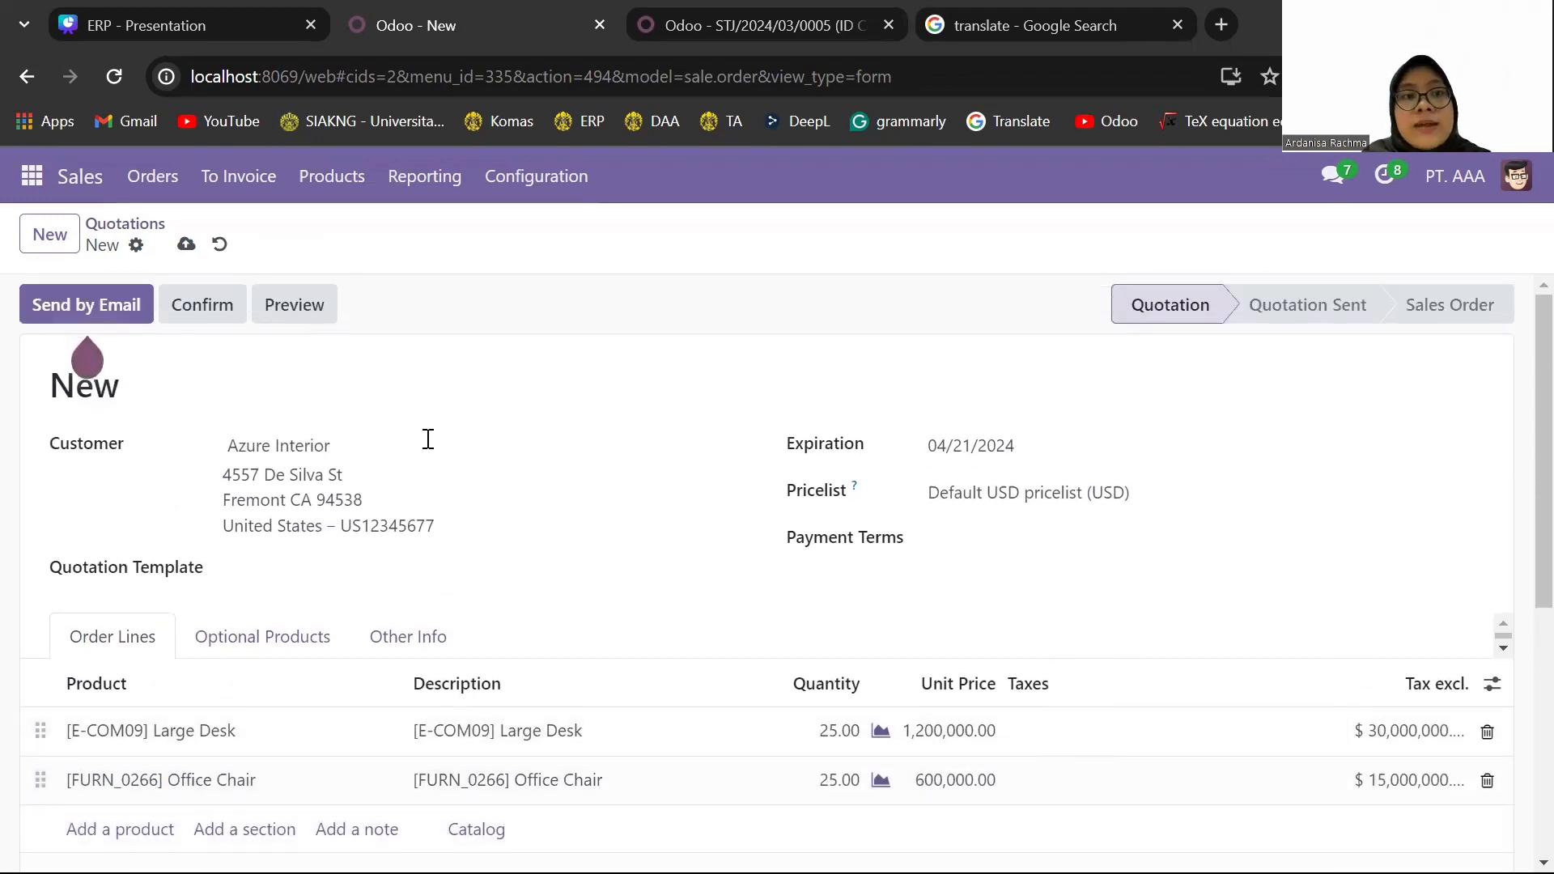
- Save and confirm the Azure Interior quotation as a sales order, and validate its delivery of both products
click(184, 244)
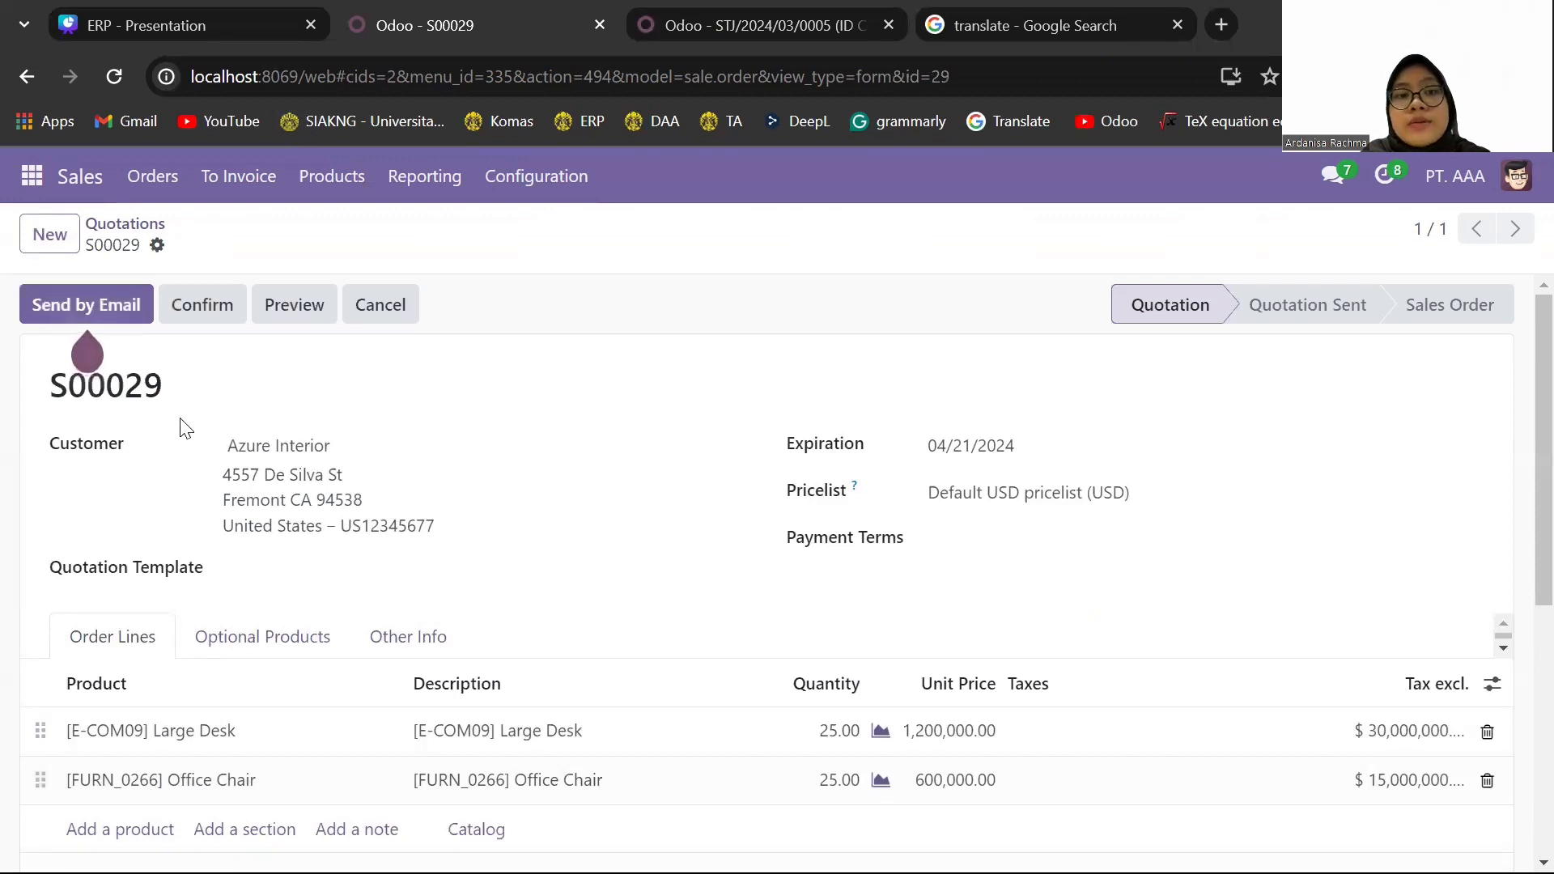
click(202, 318)
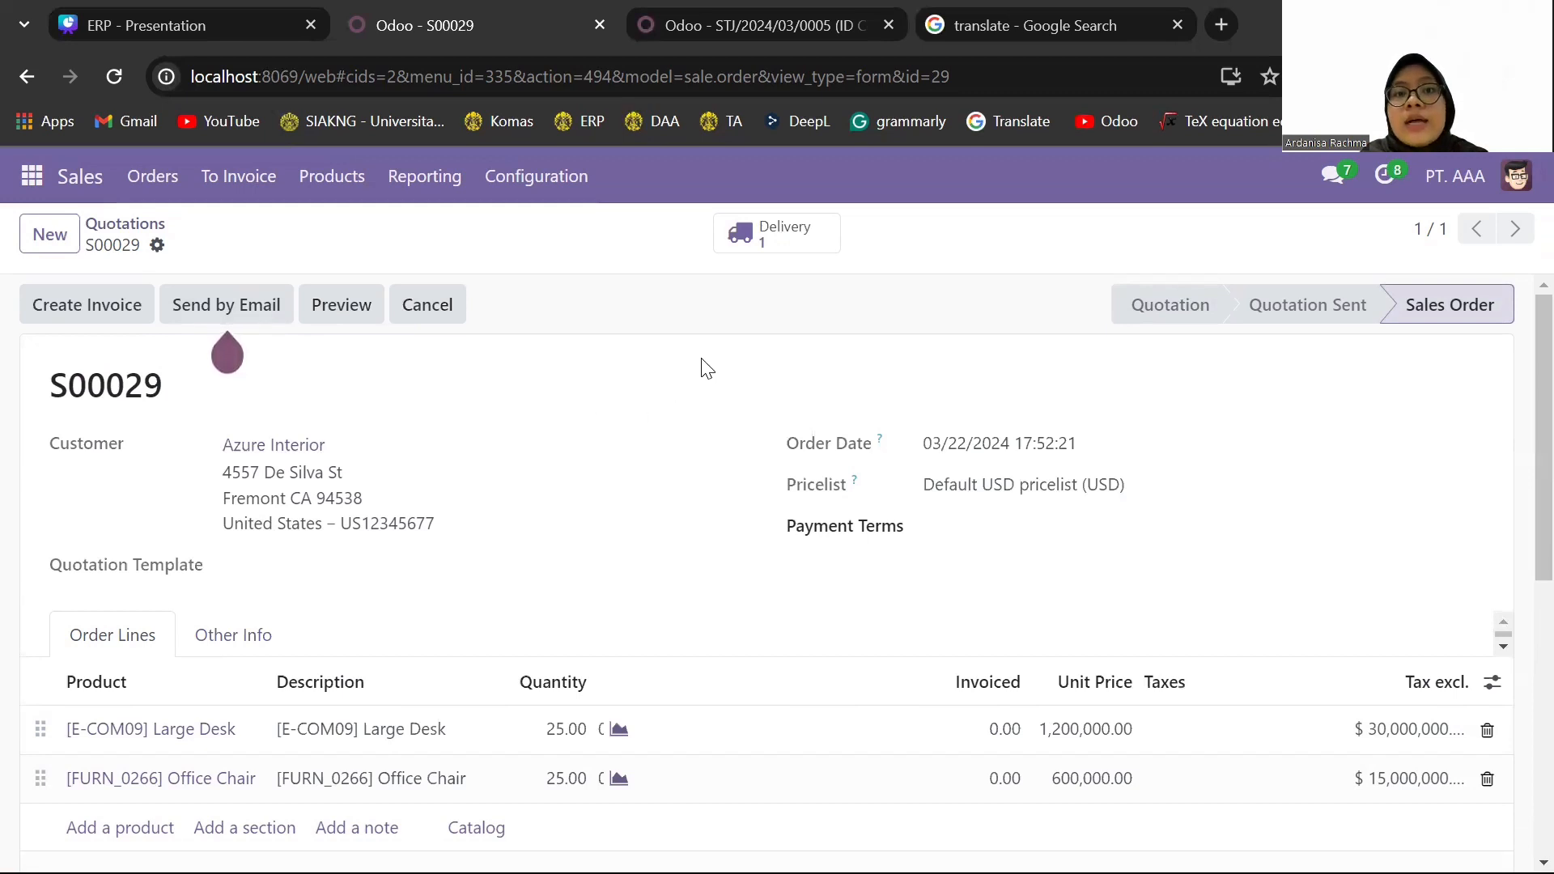
click(782, 233)
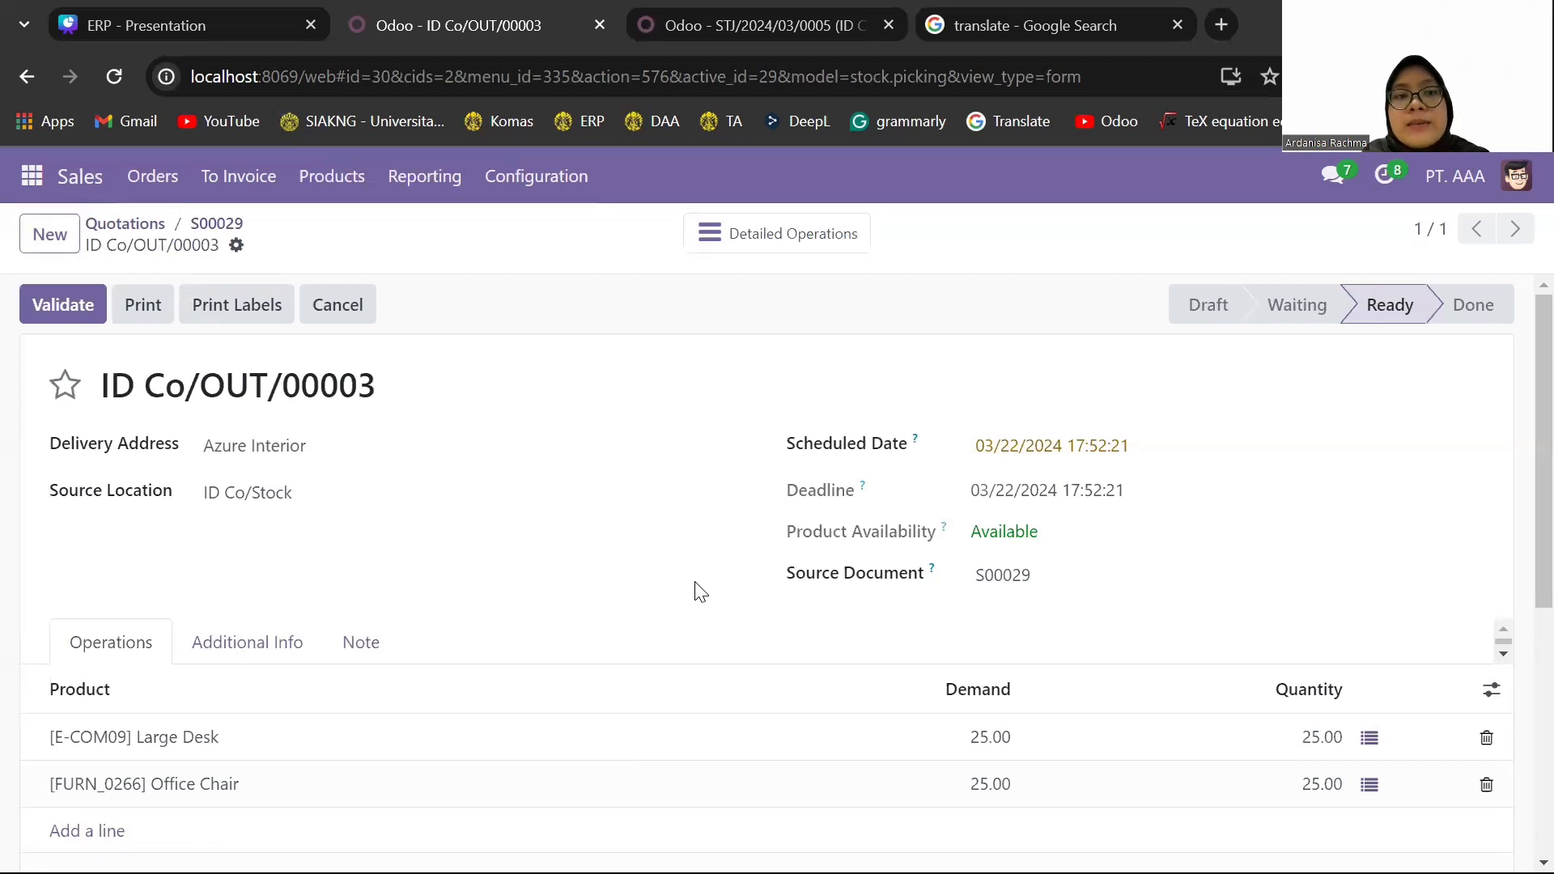
click(43, 319)
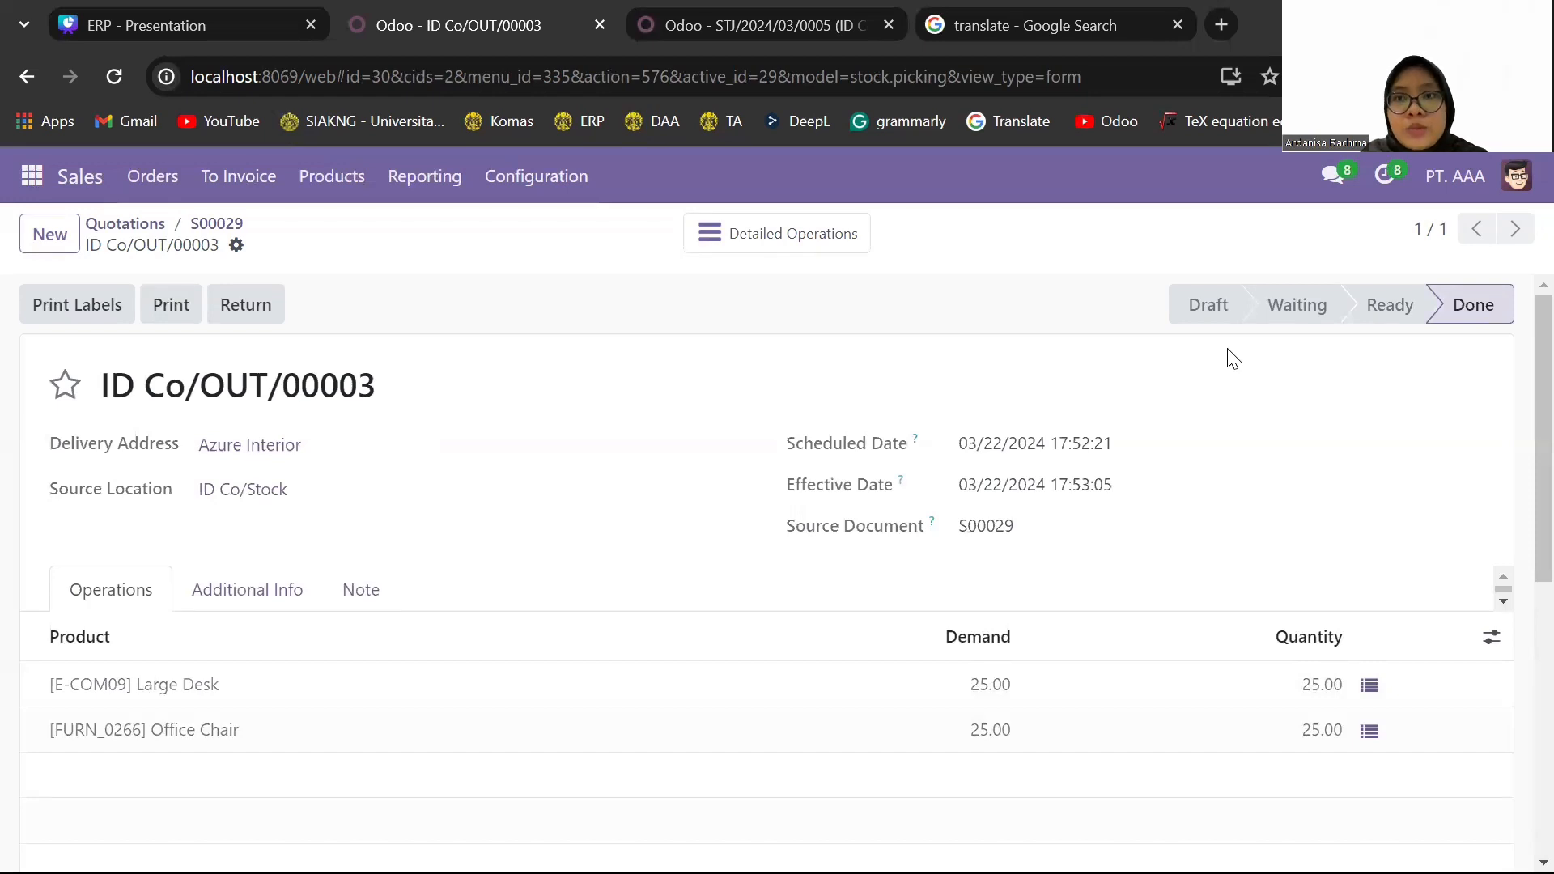
- Switch to the Accounting browser tab and examine the inventory valuation entries for the new Large Desk and Office Chair delivery
click(747, 27)
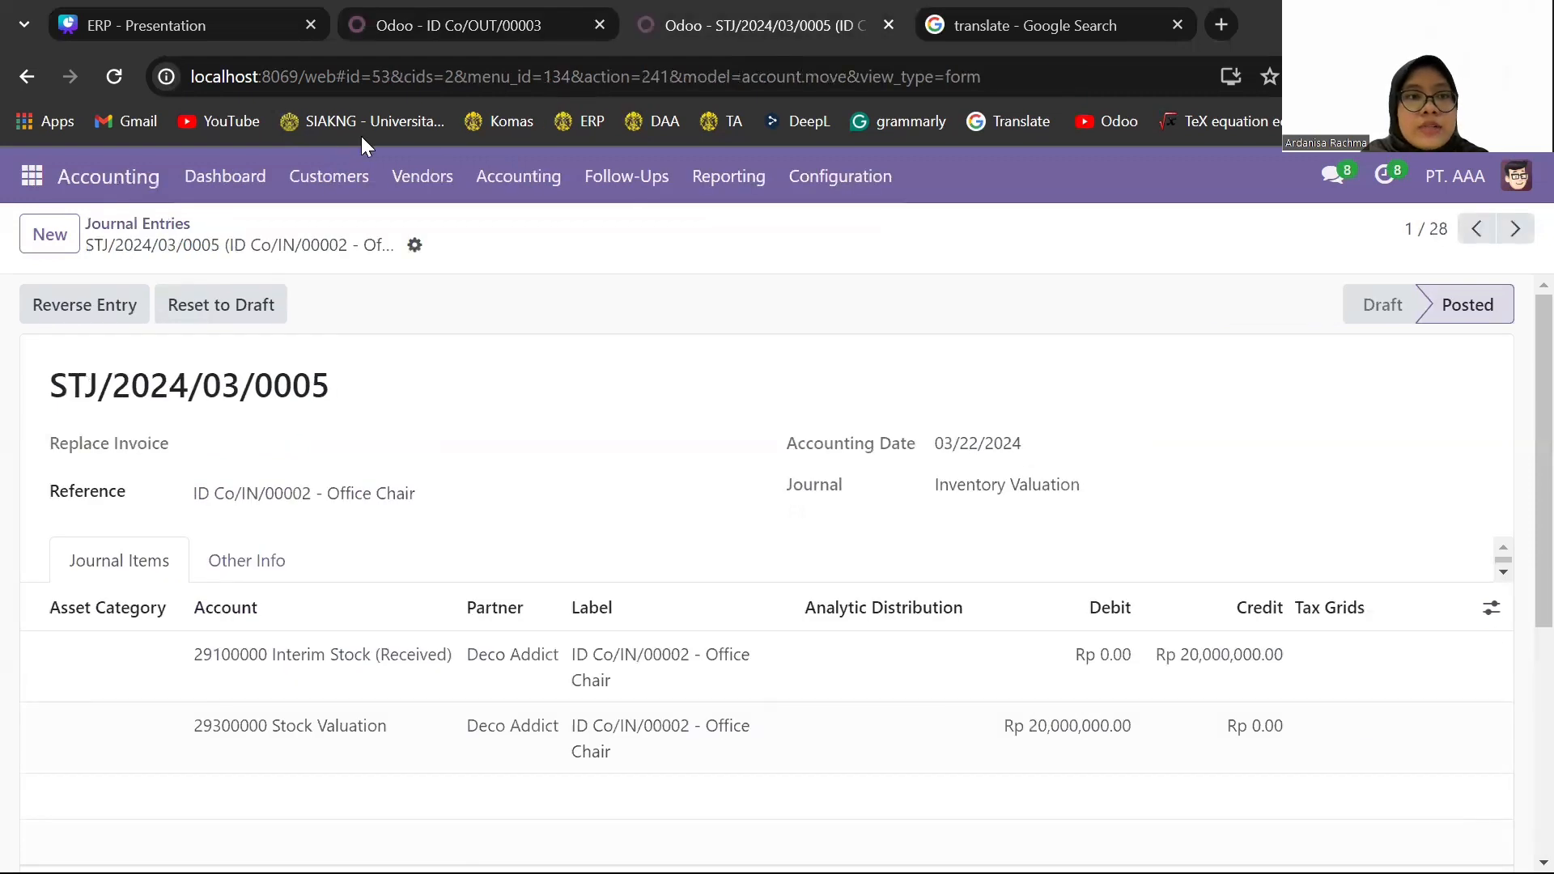
click(185, 225)
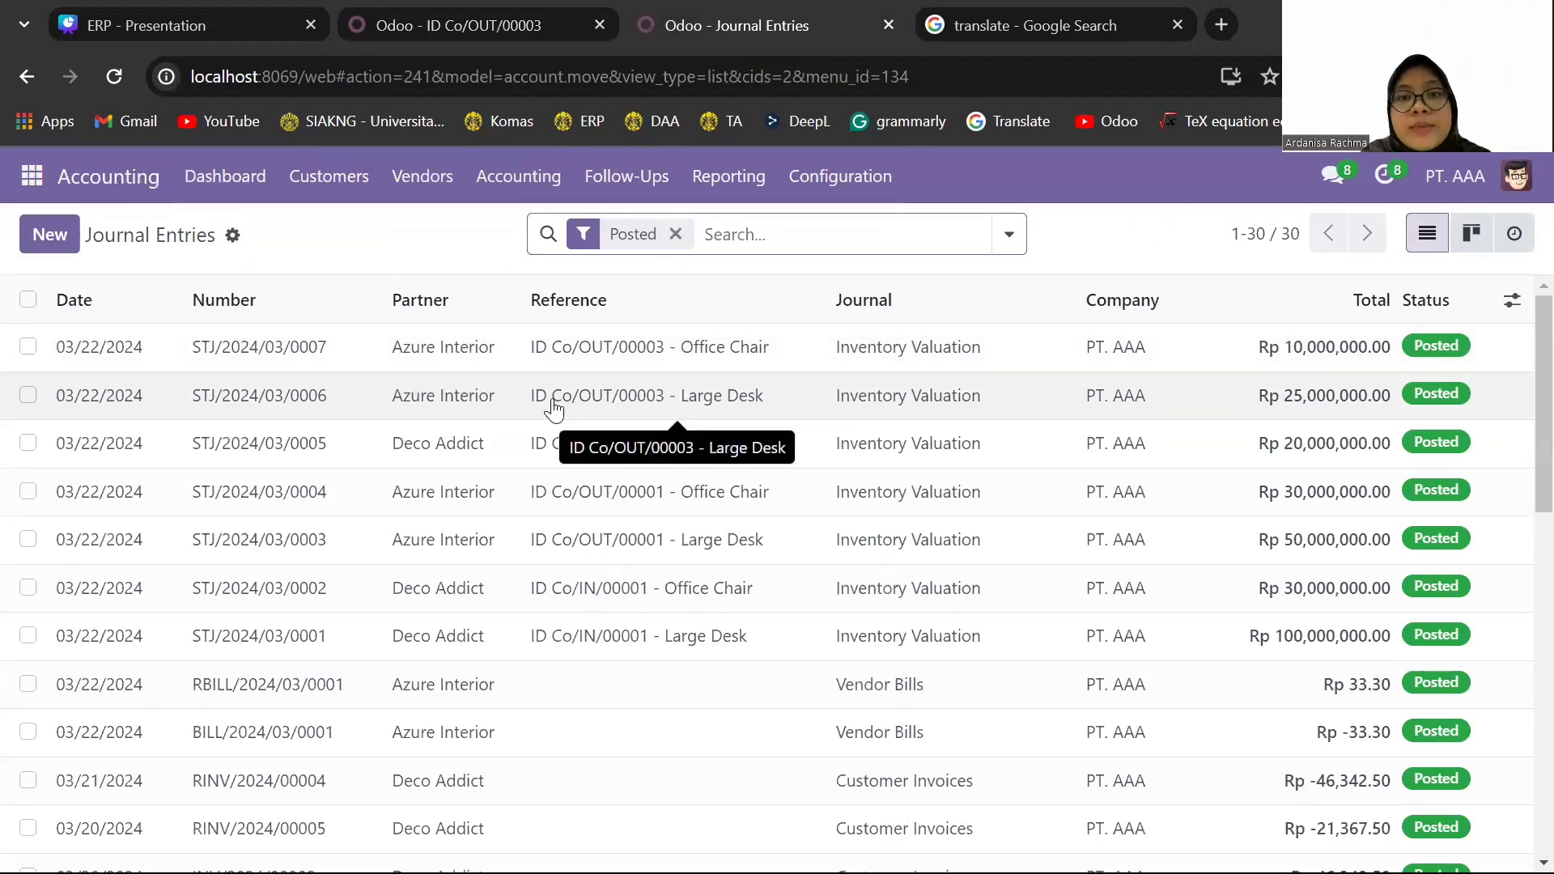
click(506, 407)
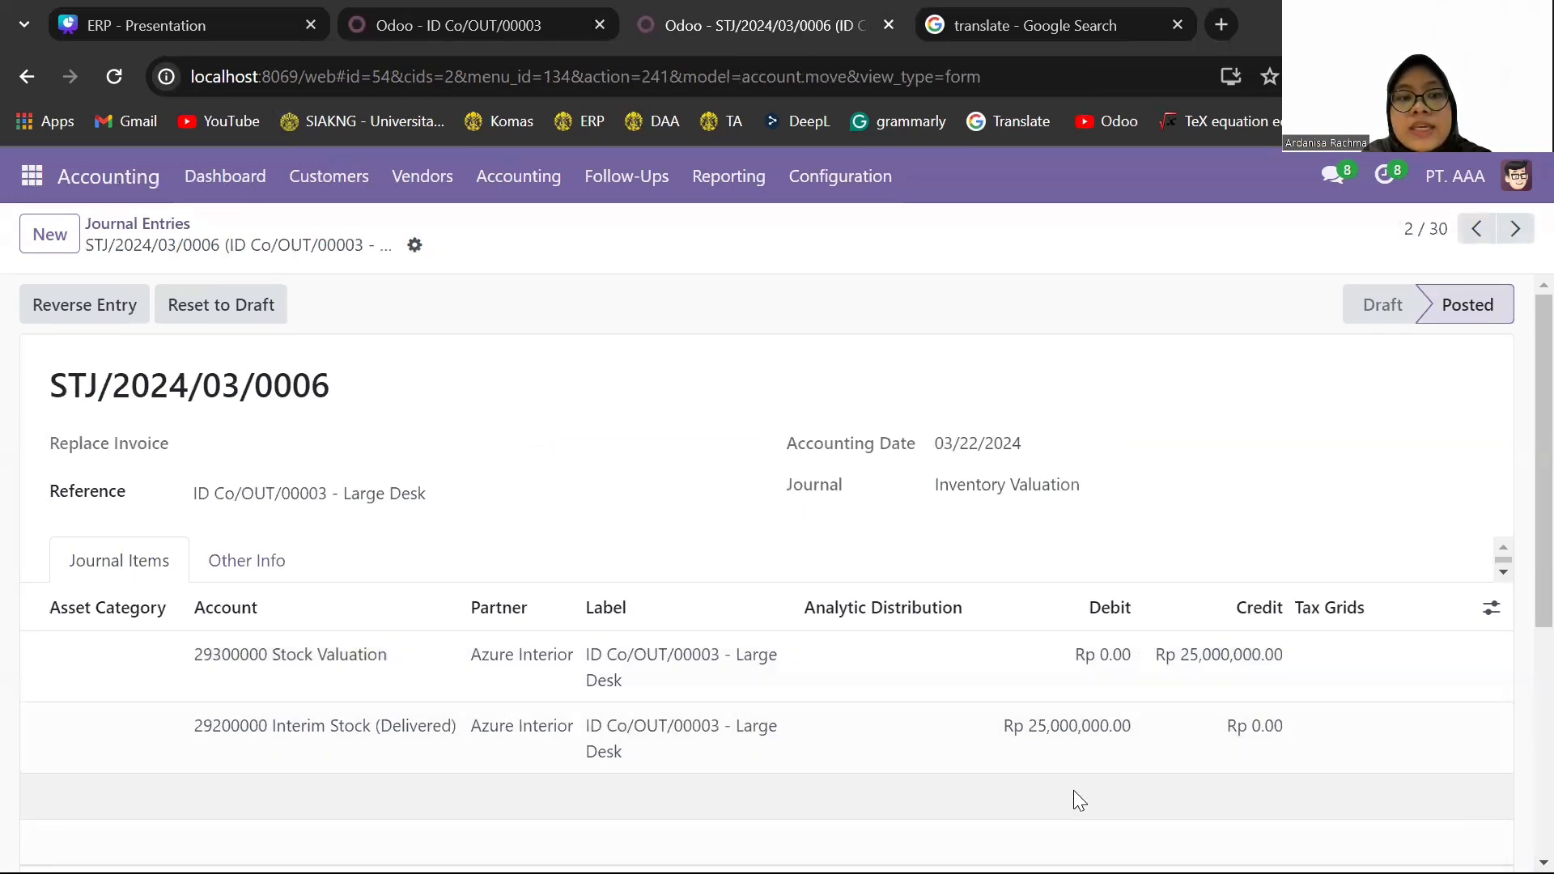
click(1477, 230)
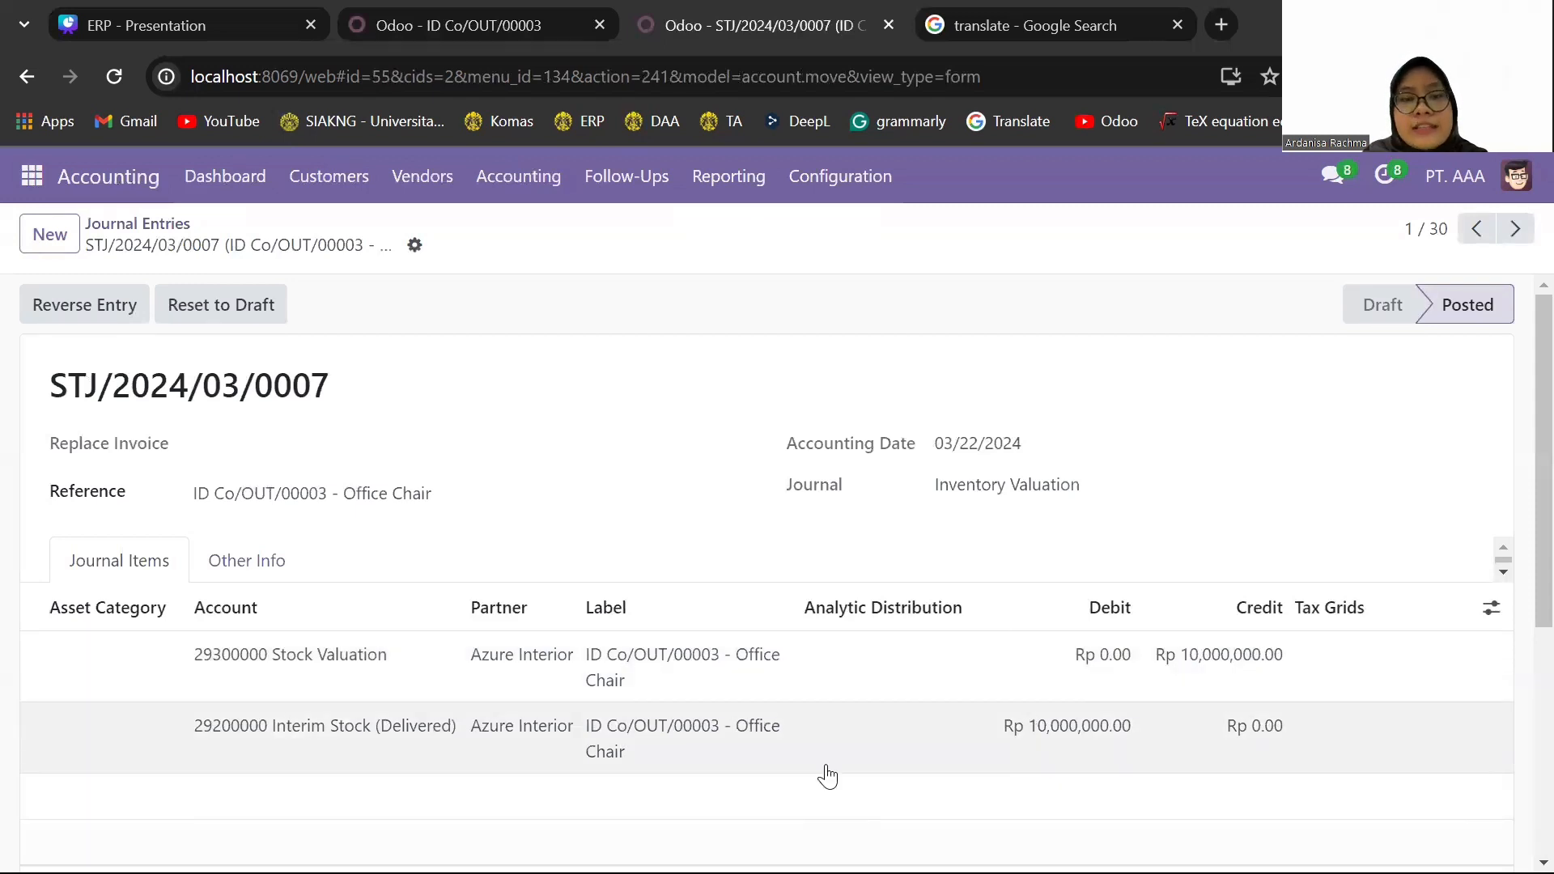
click(169, 220)
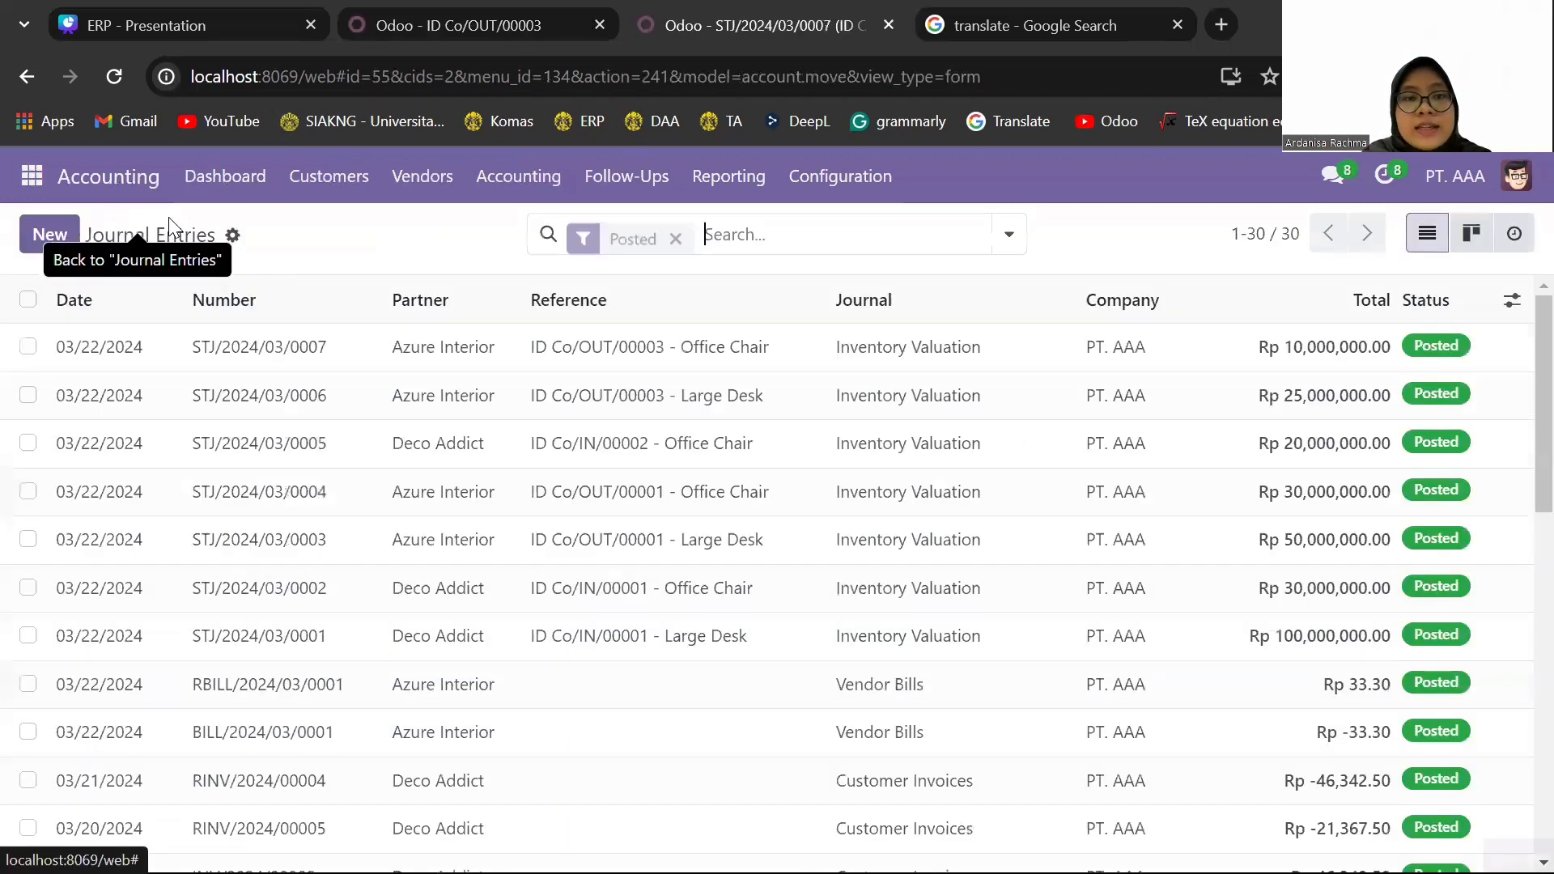